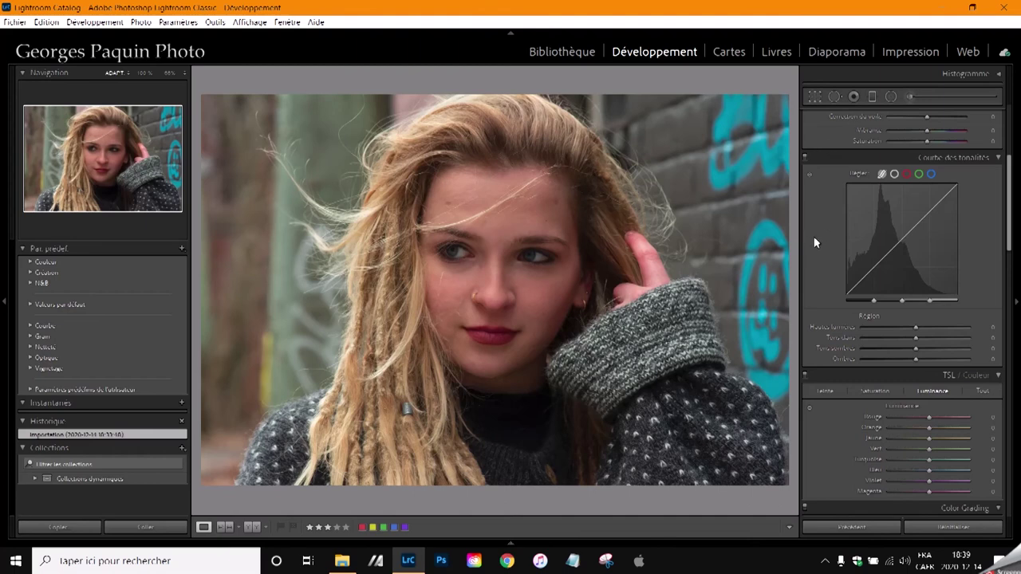
Scroll the Develop panels up so the Tone Curve and HSL sections show for the portrait.
{"action": "scroll", "coordinate": [816, 243], "scroll_direction": "up", "scroll_amount": 3}
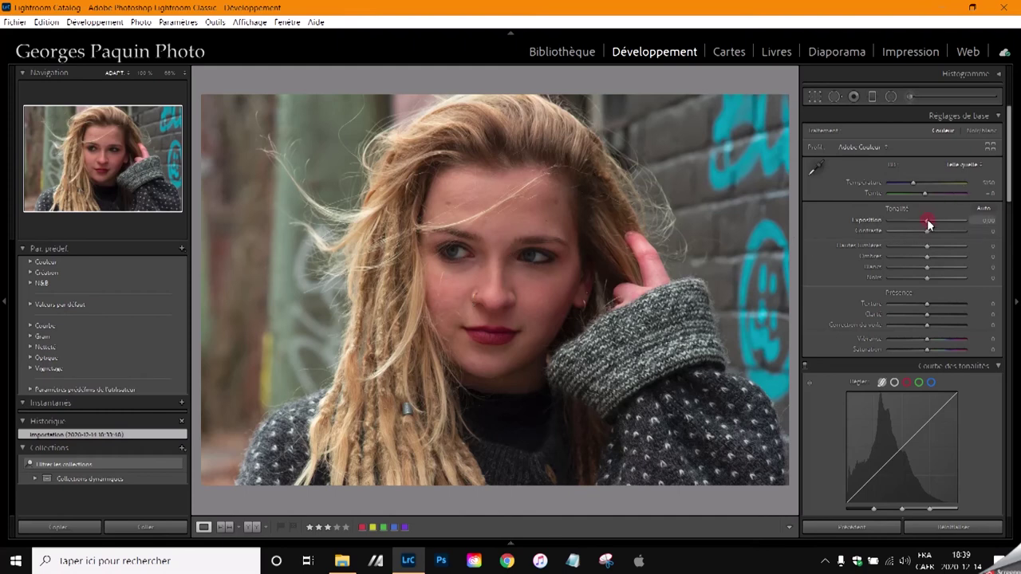
Raise exposure to +0.40 and add a point-curve point lifting midtones to 69/90.
{"action": "left_click_drag", "start_coordinate": [928, 226], "coordinate": [931, 226]}
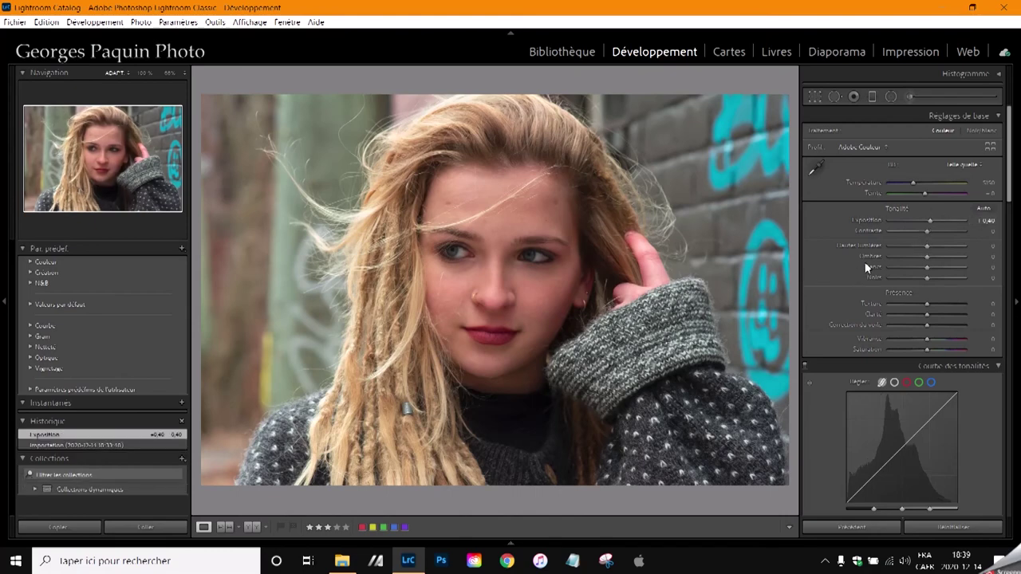
{"action": "scroll", "coordinate": [845, 271], "scroll_direction": "down", "scroll_amount": 5}
{"action": "scroll", "coordinate": [844, 270], "scroll_direction": "up", "scroll_amount": 2}
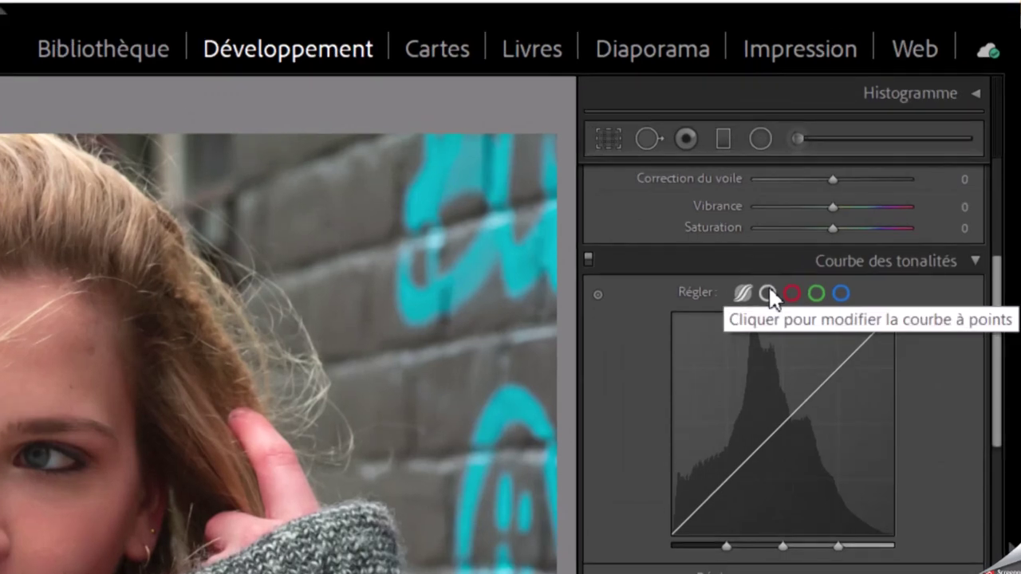
{"action": "left_click", "coordinate": [796, 292]}
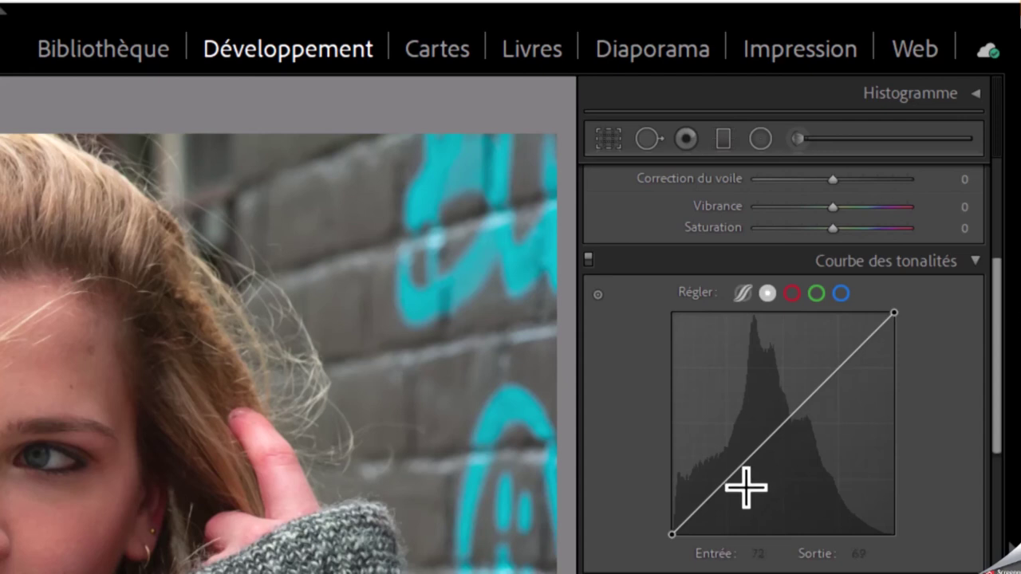
{"action": "left_click_drag", "start_coordinate": [733, 475], "coordinate": [732, 456]}
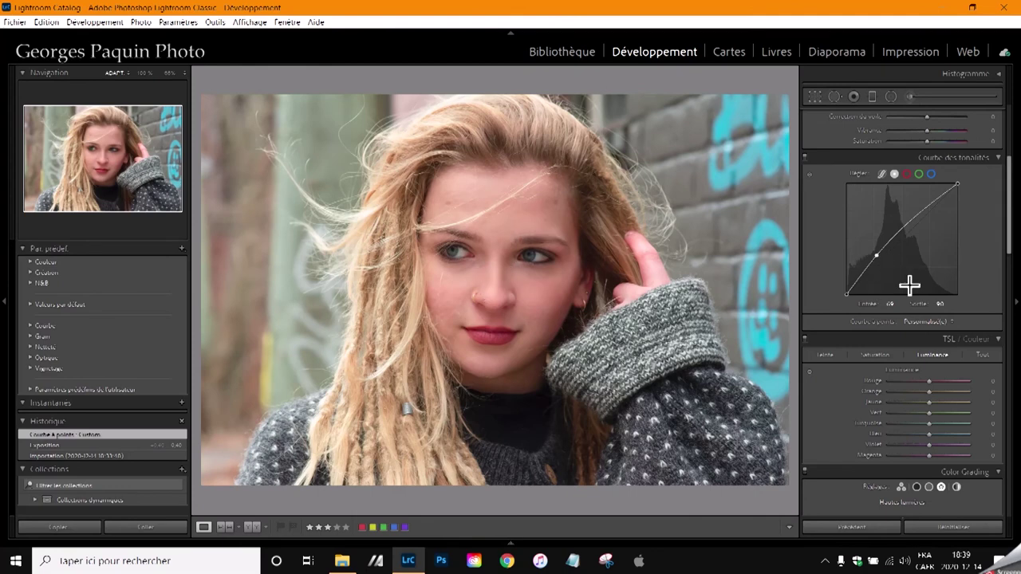
Undo the first curve point, then add a raised shadow point and a slightly lowered highlight point.
{"action": "key", "text": "ctrl+z"}
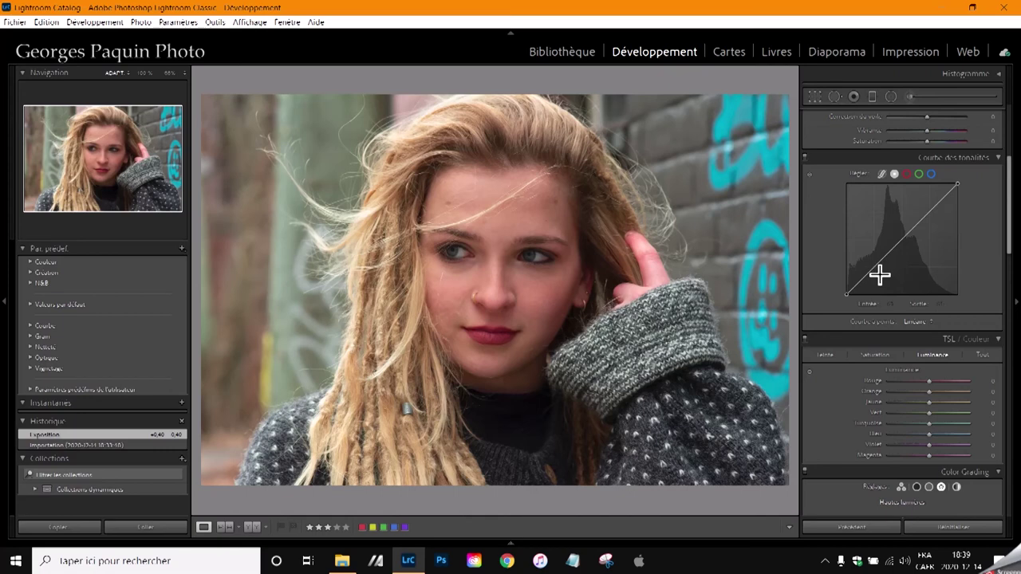
{"action": "left_click_drag", "start_coordinate": [871, 270], "coordinate": [871, 260]}
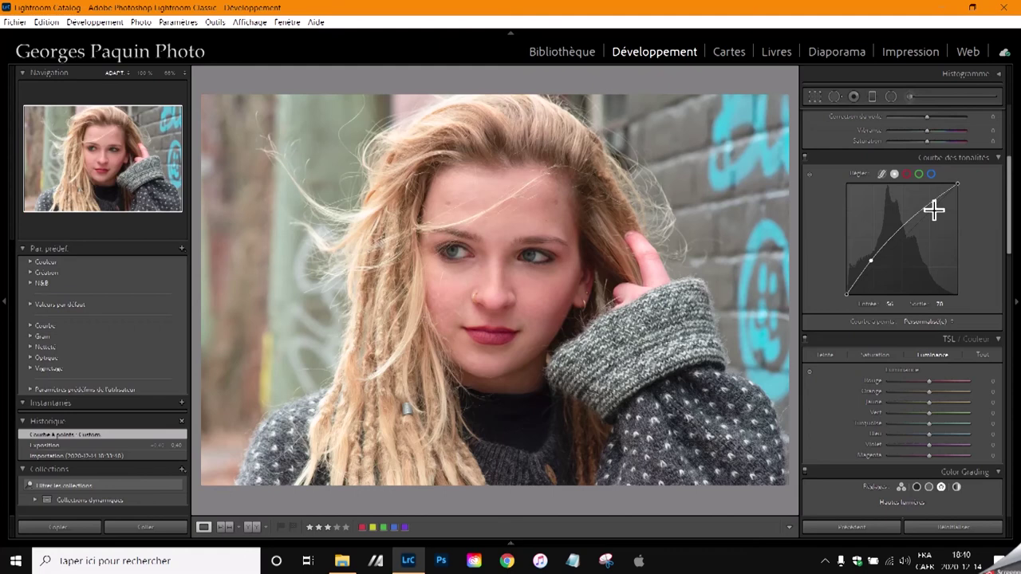
{"action": "left_click", "coordinate": [924, 210]}
{"action": "left_click_drag", "start_coordinate": [925, 209], "coordinate": [926, 211]}
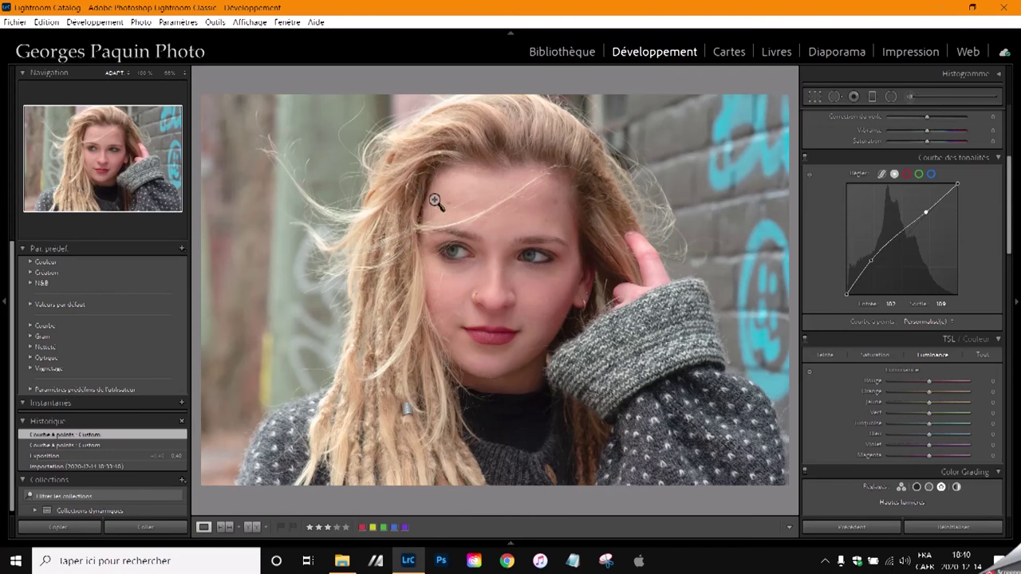
In Réglages de base, set blacks −20, shadows +35, whites +10, highlights −80, contrast +10, saturation +10.
{"action": "scroll", "coordinate": [826, 274], "scroll_direction": "up", "scroll_amount": 5}
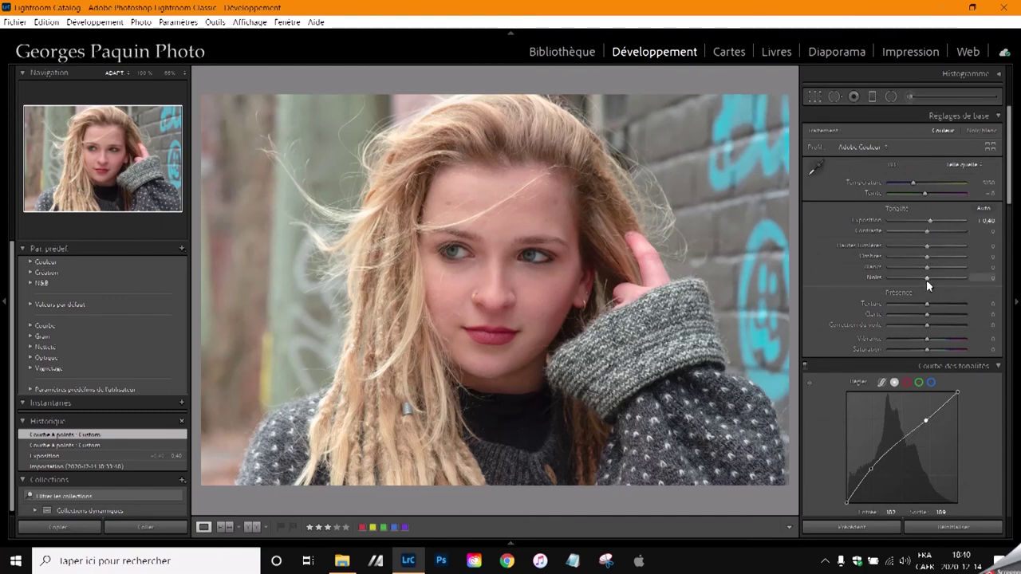
{"action": "scroll", "coordinate": [927, 279], "scroll_direction": "down", "scroll_amount": 4}
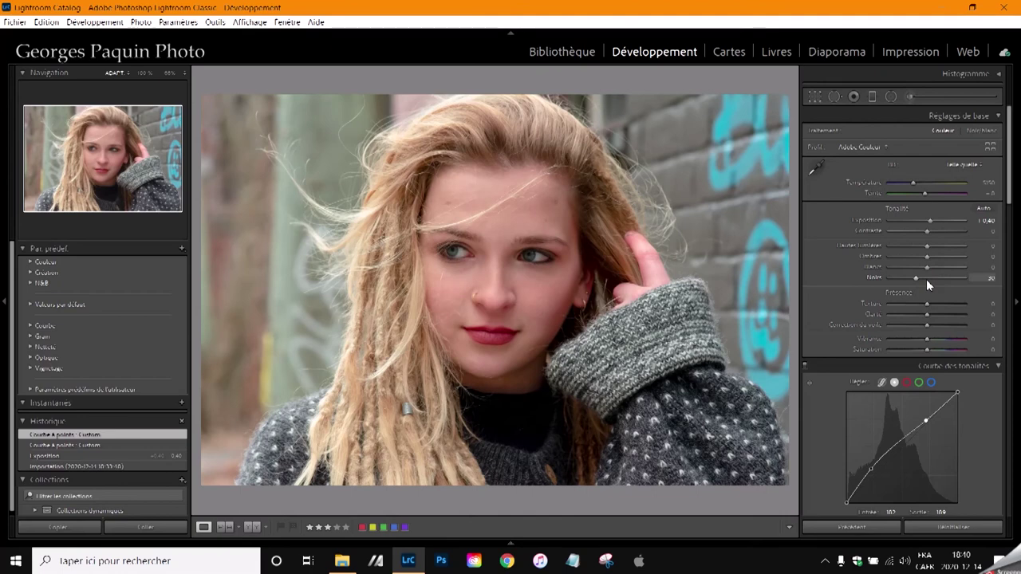
{"action": "scroll", "coordinate": [929, 257], "scroll_direction": "up", "scroll_amount": 2}
{"action": "scroll", "coordinate": [929, 257], "scroll_direction": "up", "scroll_amount": 2}
{"action": "scroll", "coordinate": [930, 259], "scroll_direction": "up", "scroll_amount": 3}
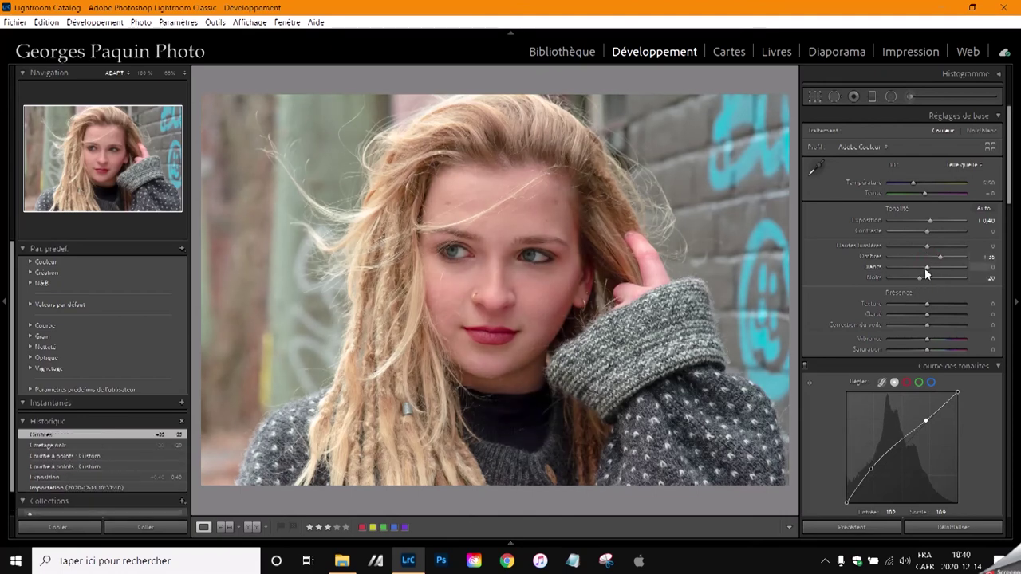
{"action": "scroll", "coordinate": [925, 268], "scroll_direction": "up", "scroll_amount": 2}
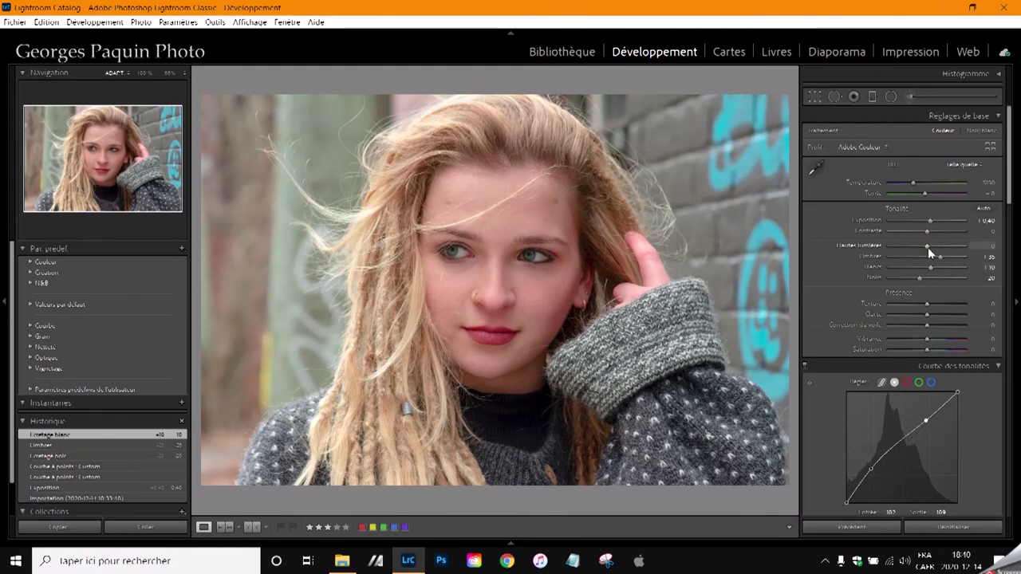
{"action": "scroll", "coordinate": [928, 248], "scroll_direction": "down", "scroll_amount": 10}
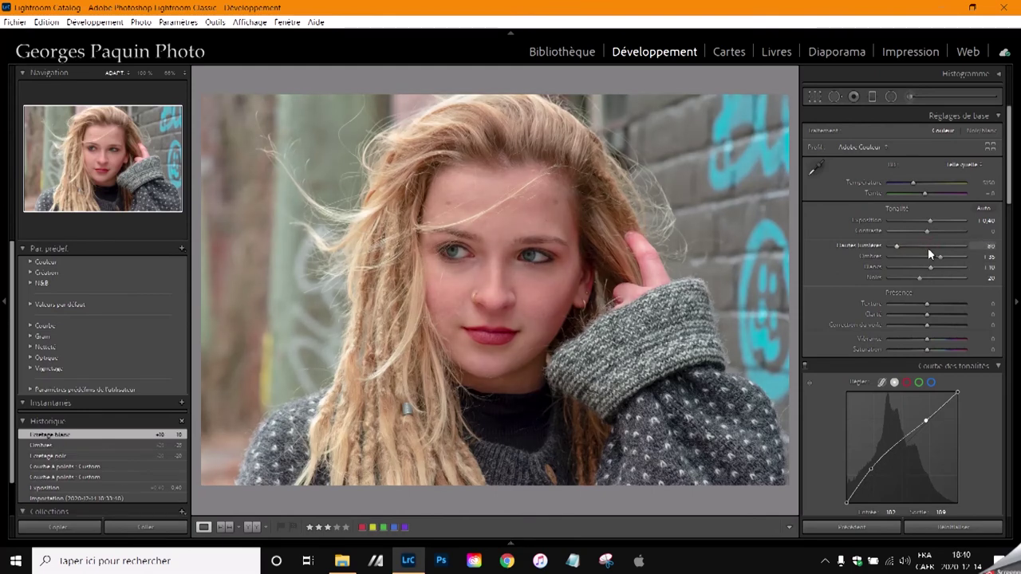
{"action": "scroll", "coordinate": [928, 233], "scroll_direction": "up", "scroll_amount": 2}
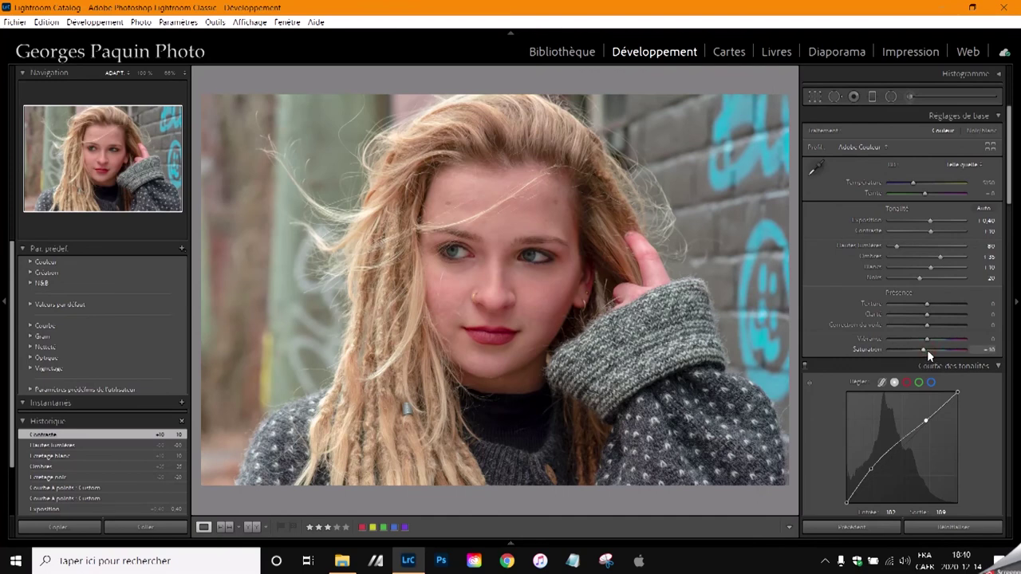
Set saturation to −5 and vibrance to +15, then zoom in on the eye.
{"action": "left_click", "coordinate": [927, 351]}
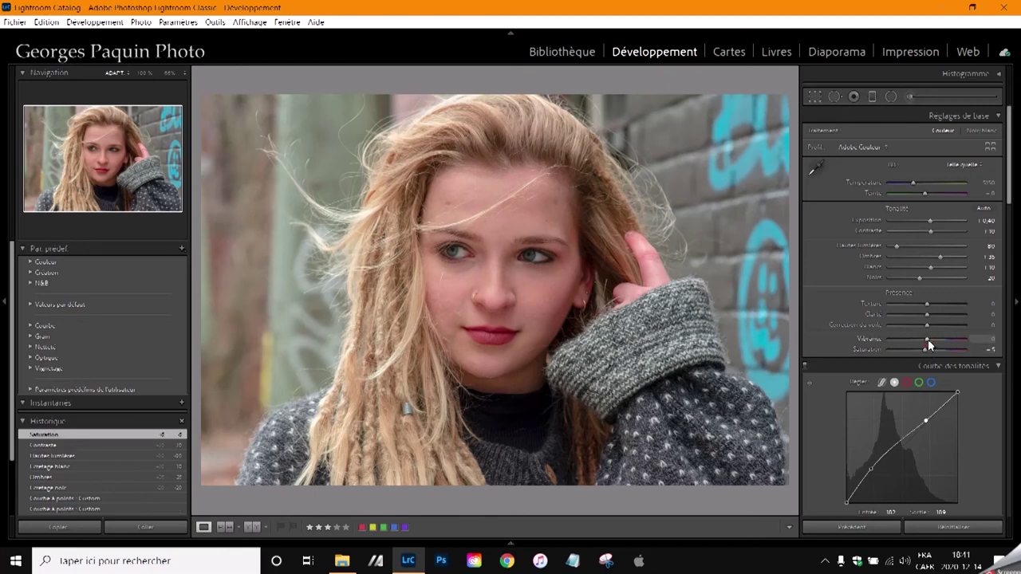
{"action": "left_click", "coordinate": [928, 339]}
{"action": "key", "text": "Up"}
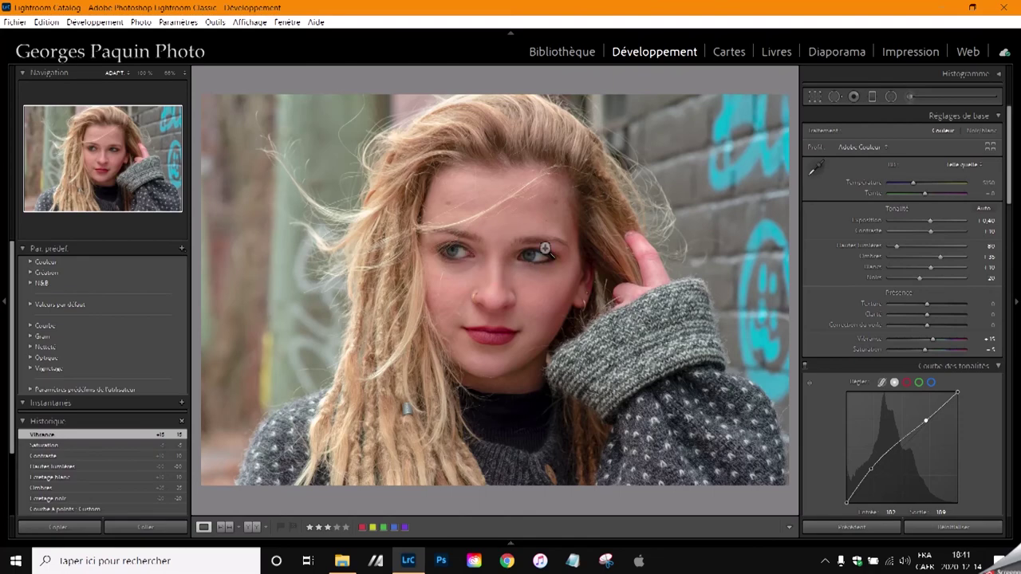
{"action": "left_click", "coordinate": [537, 263]}
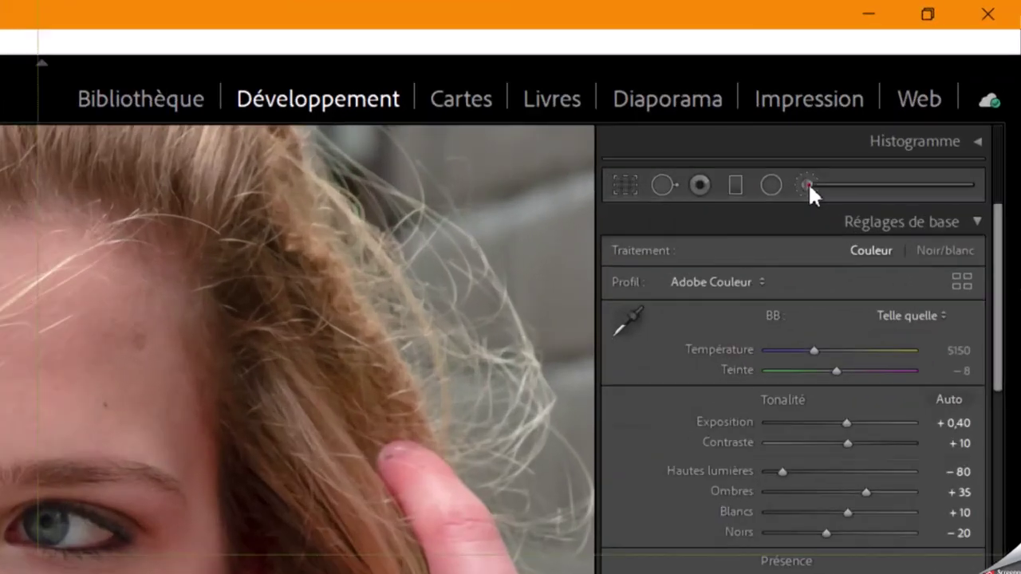
Set up a brush adjustment with the Ombres effect at 74 and brush size 25.
{"action": "left_click", "coordinate": [809, 188]}
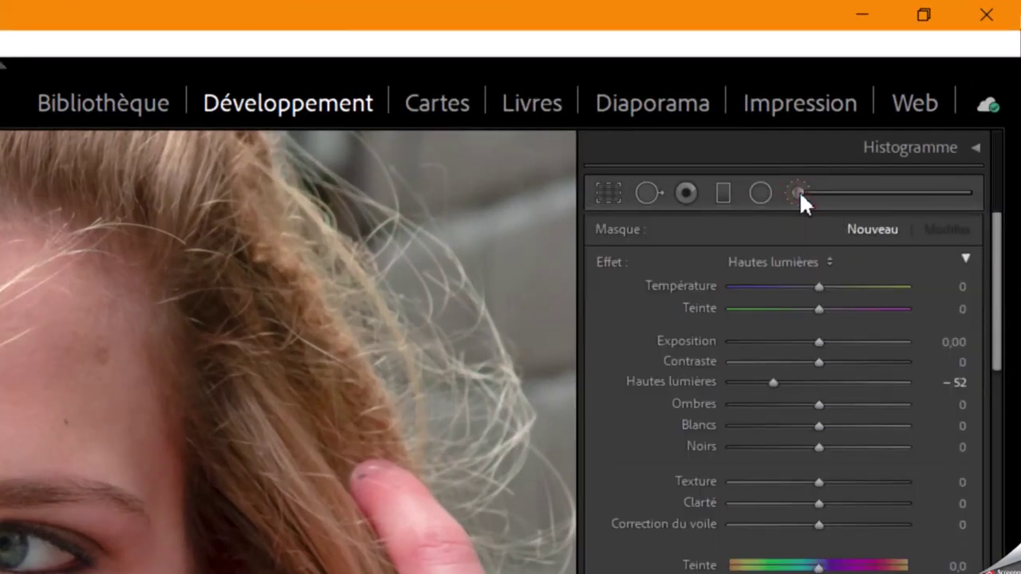
{"action": "left_click", "coordinate": [774, 265]}
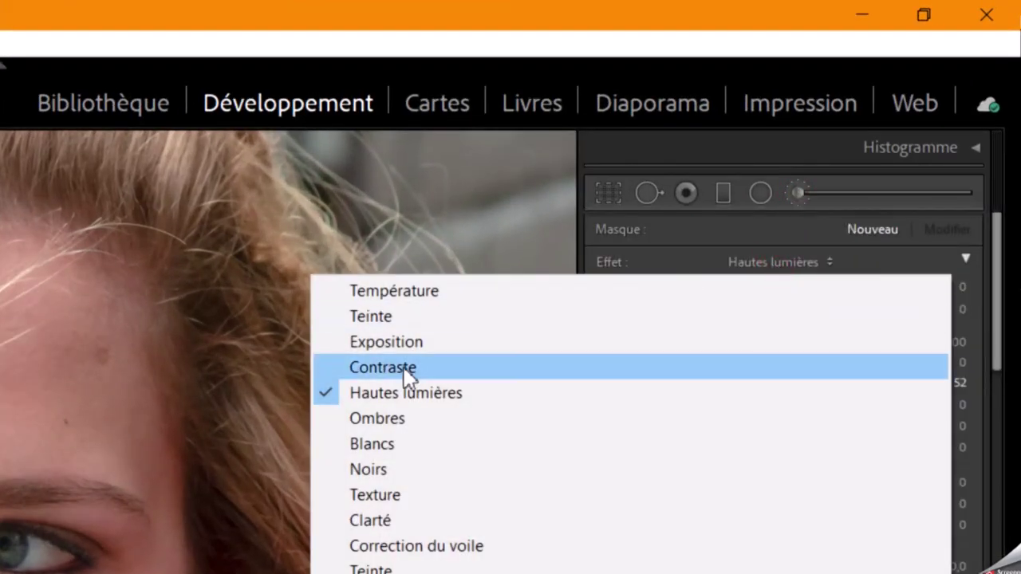
{"action": "left_click", "coordinate": [388, 421]}
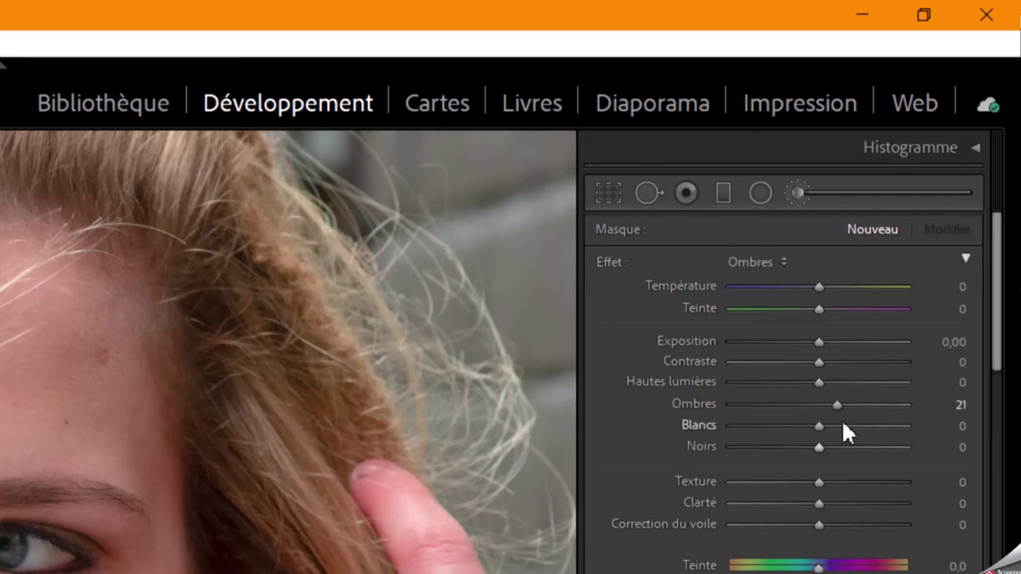
{"action": "left_click_drag", "start_coordinate": [833, 403], "coordinate": [880, 413]}
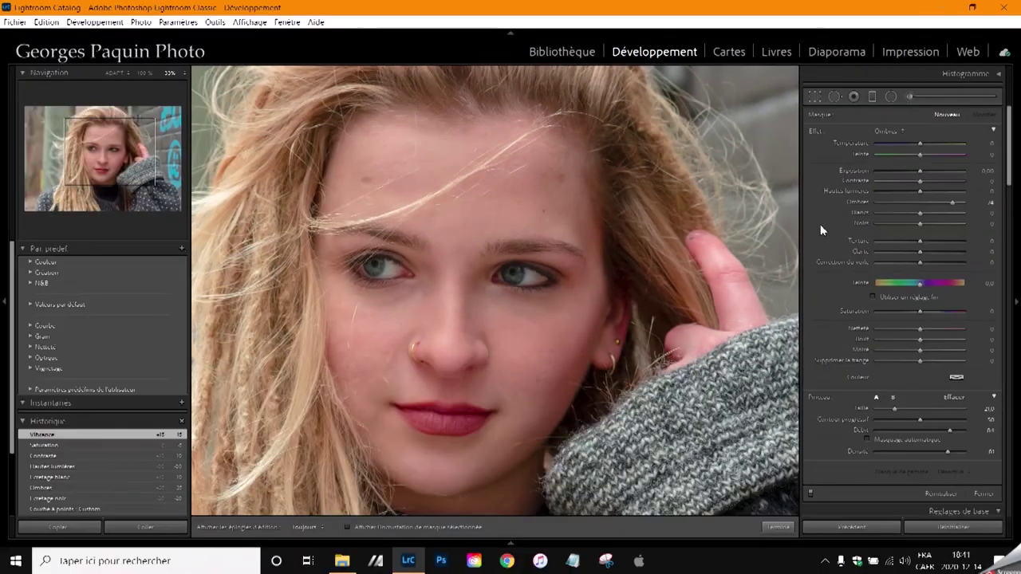
{"action": "key", "text": "bracketright"}
{"action": "key", "text": "h"}
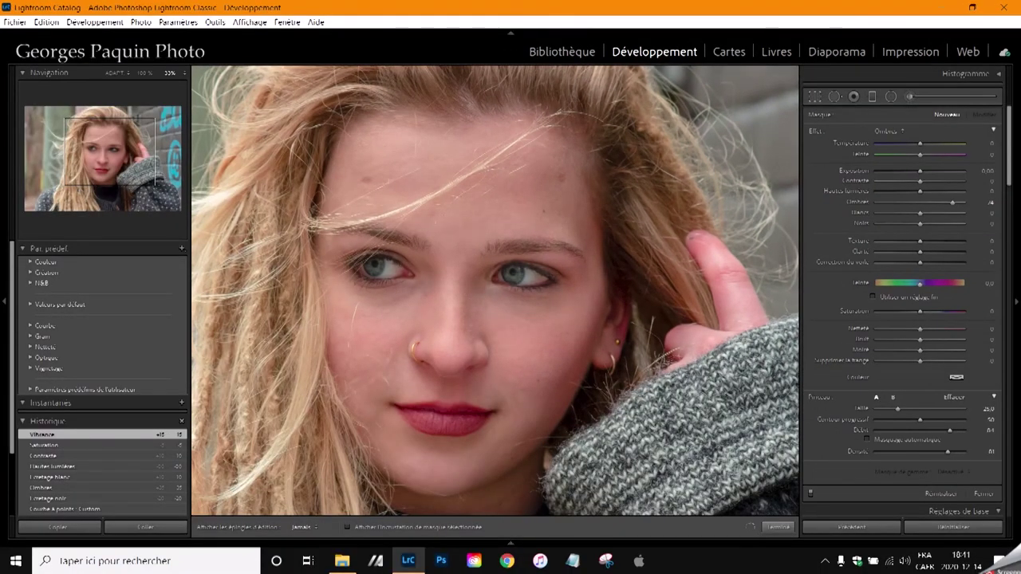
Paint shadow-lifting brush strokes over the face skin around the eye.
{"action": "left_click", "coordinate": [556, 349]}
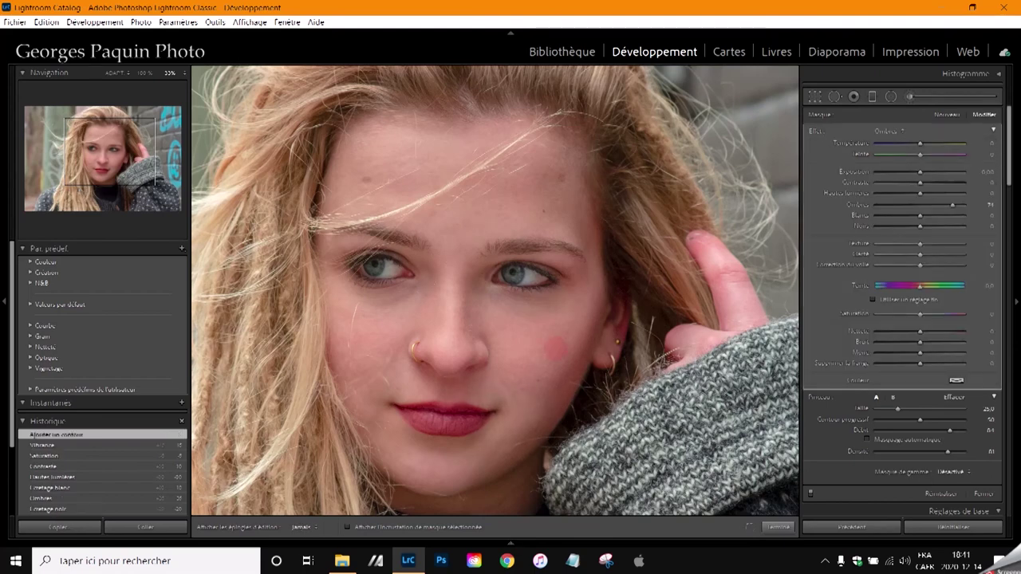
{"action": "left_click", "coordinate": [494, 276]}
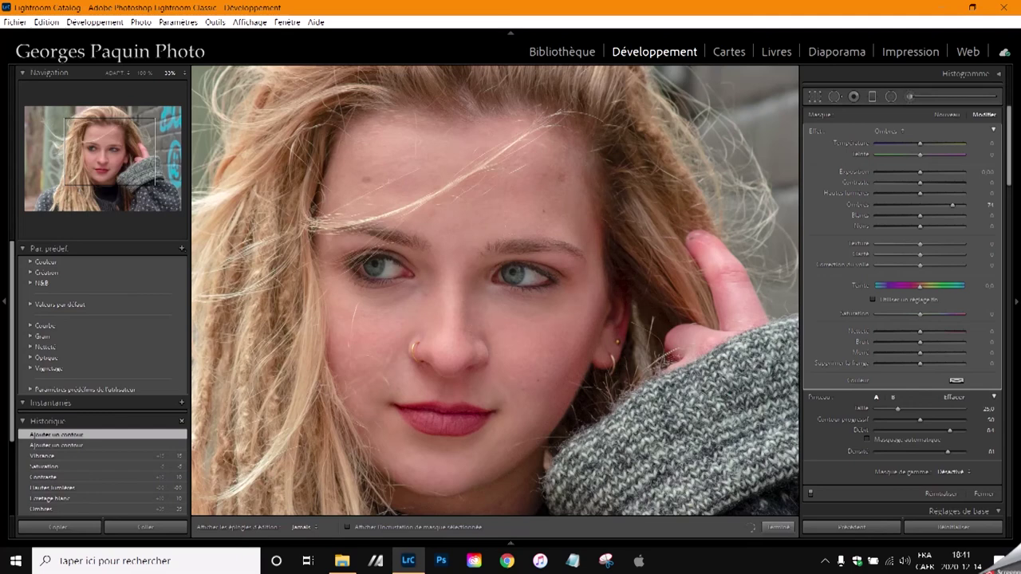
{"action": "left_click", "coordinate": [493, 275]}
{"action": "scroll", "coordinate": [493, 275], "scroll_direction": "down", "scroll_amount": 3}
{"action": "key", "text": "h"}
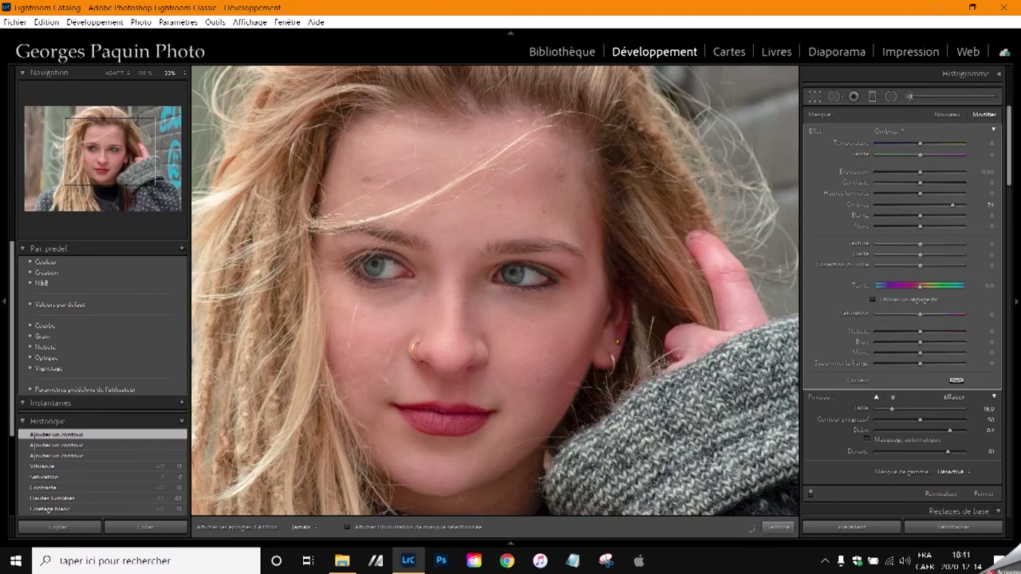
{"action": "left_click", "coordinate": [493, 275]}
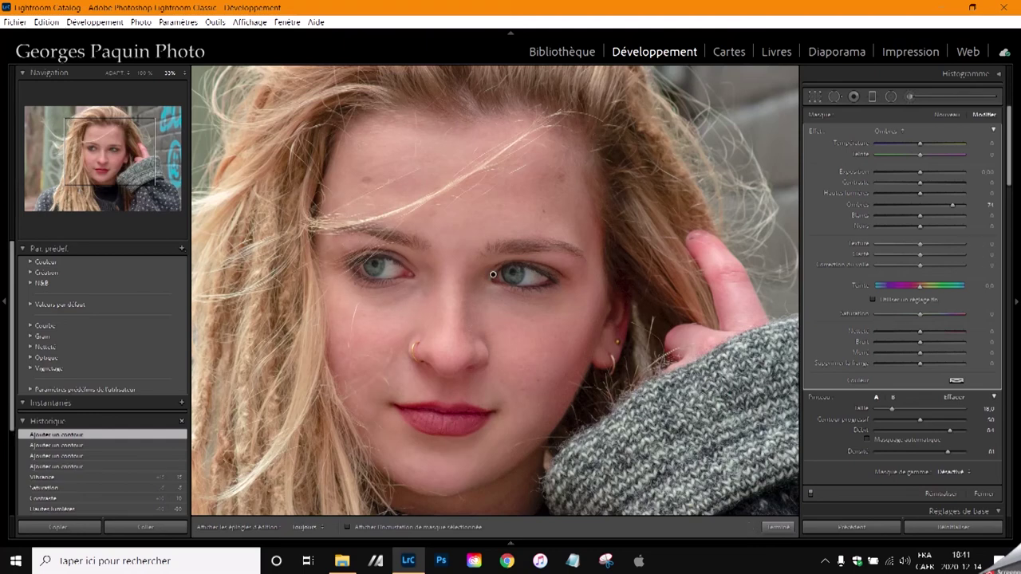
{"action": "scroll", "coordinate": [493, 274], "scroll_direction": "down", "scroll_amount": 2}
{"action": "key", "text": "h"}
{"action": "left_click", "coordinate": [493, 275]}
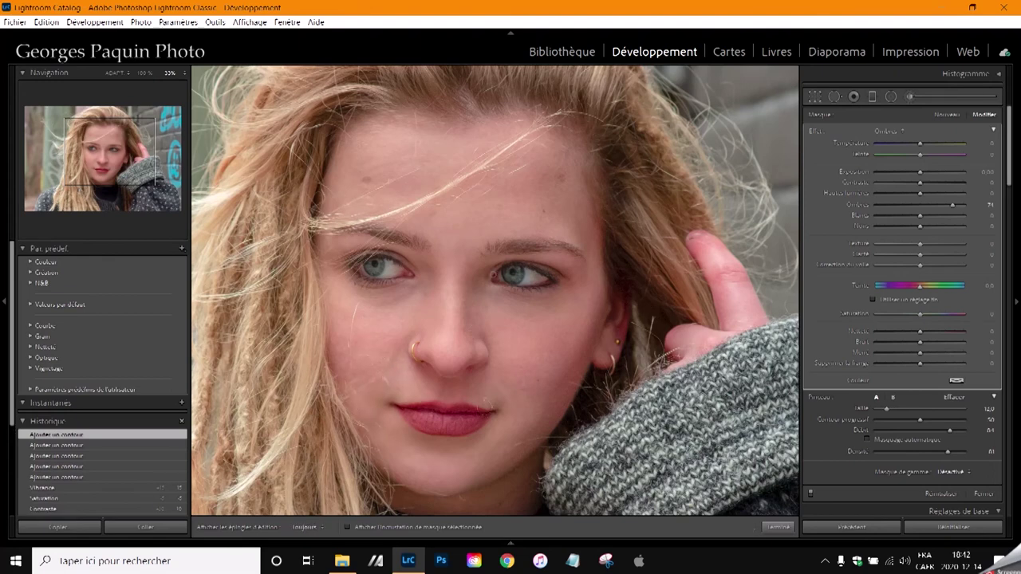
{"action": "left_click", "coordinate": [493, 274]}
{"action": "key", "text": "h"}
{"action": "scroll", "coordinate": [807, 406], "scroll_direction": "down", "scroll_amount": 3}
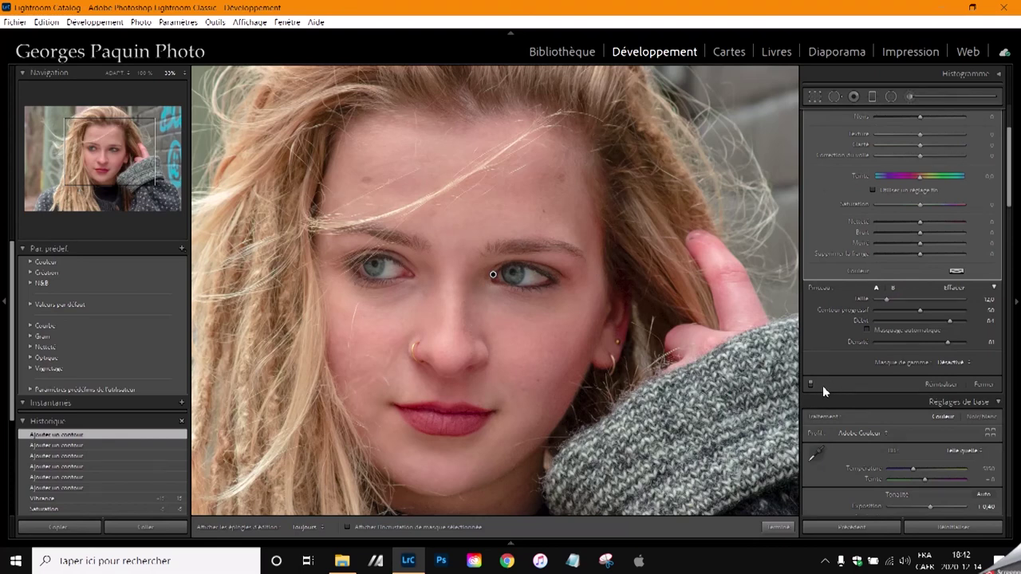
Compare the brush effect on/off, set its exposure to +0.20, and finish the brush edit.
{"action": "left_click", "coordinate": [811, 386]}
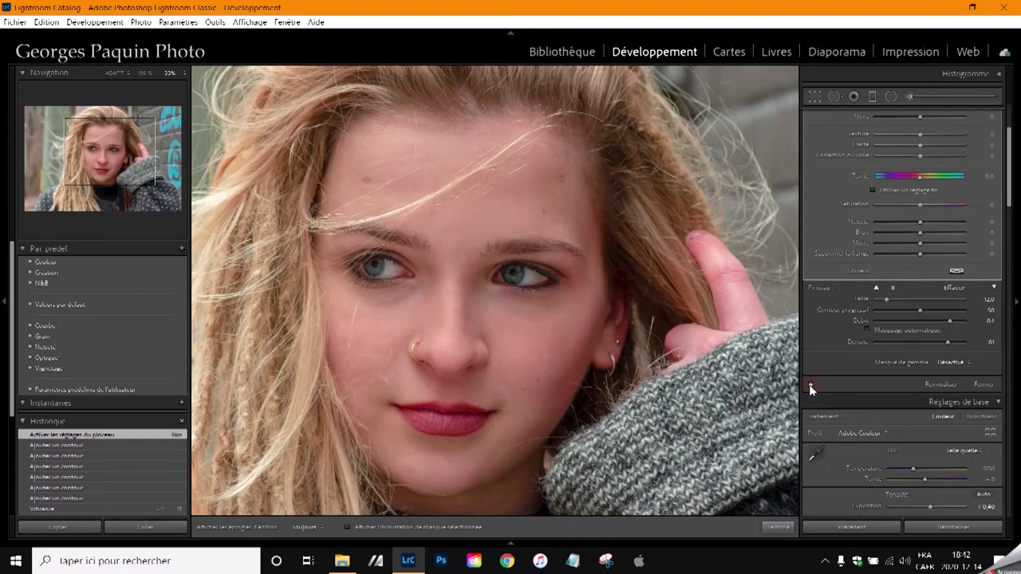
{"action": "left_click", "coordinate": [810, 385]}
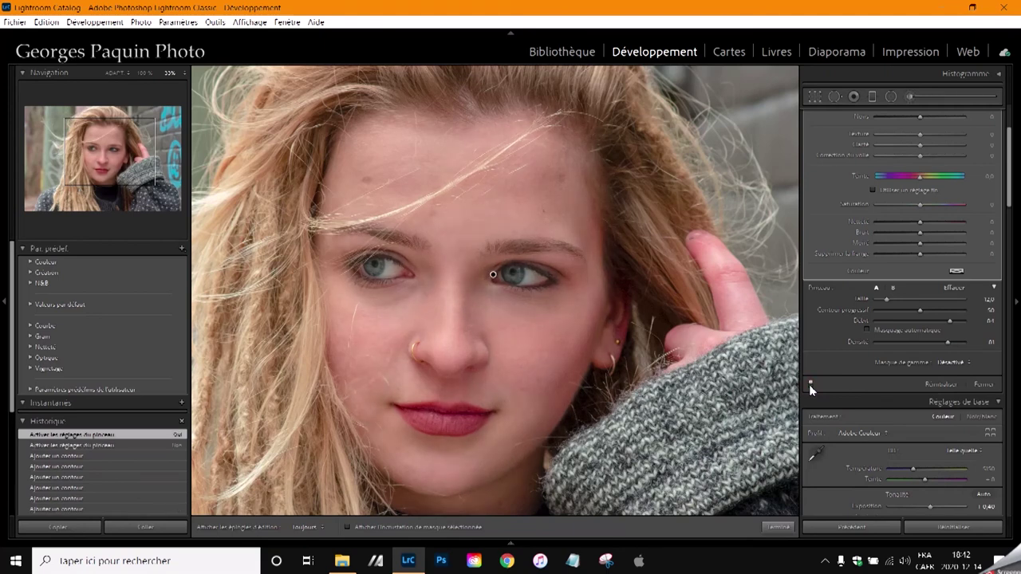
{"action": "scroll", "coordinate": [824, 356], "scroll_direction": "up", "scroll_amount": 3}
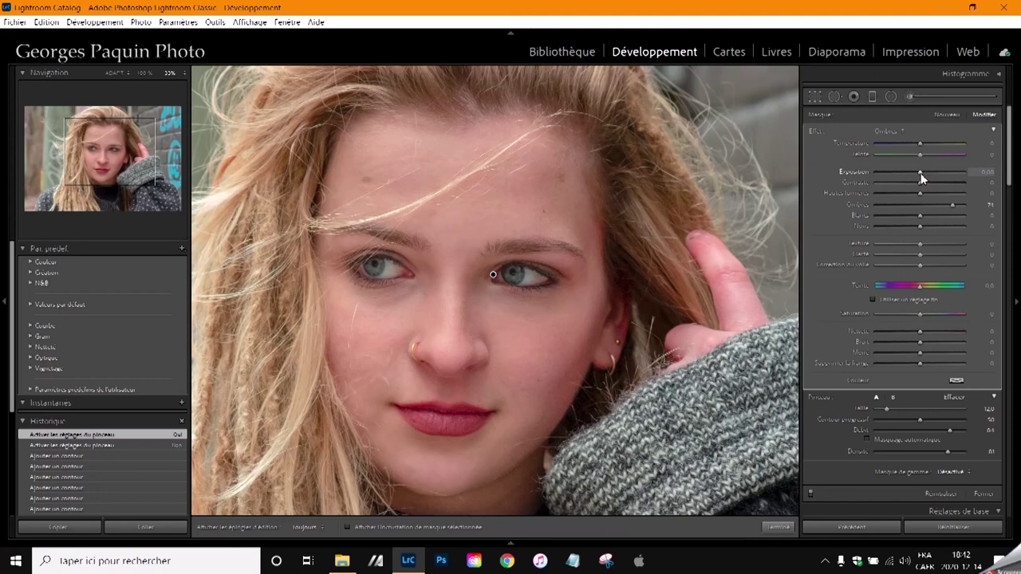
{"action": "left_click_drag", "start_coordinate": [921, 173], "coordinate": [912, 183]}
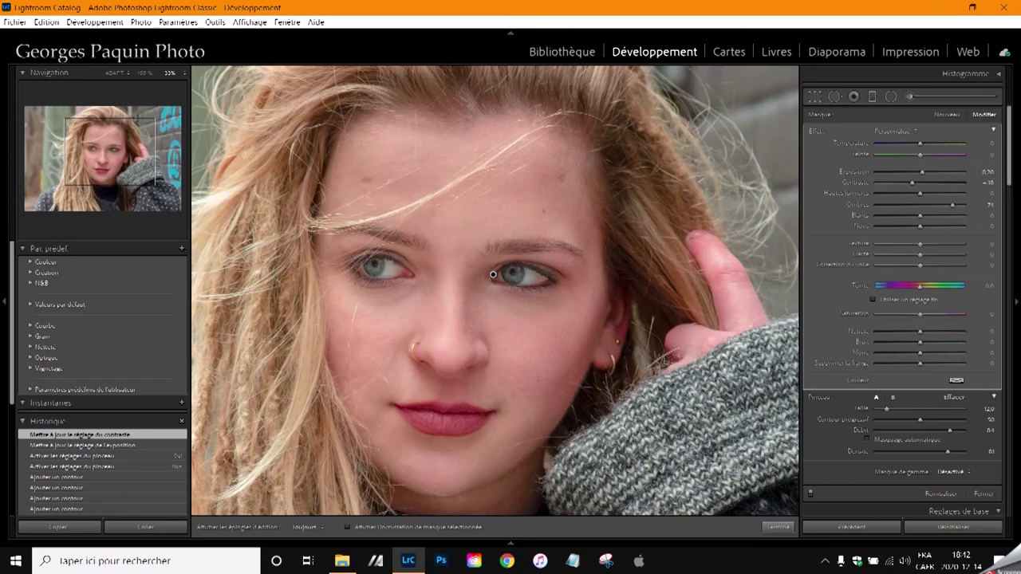
{"action": "left_click", "coordinate": [777, 527]}
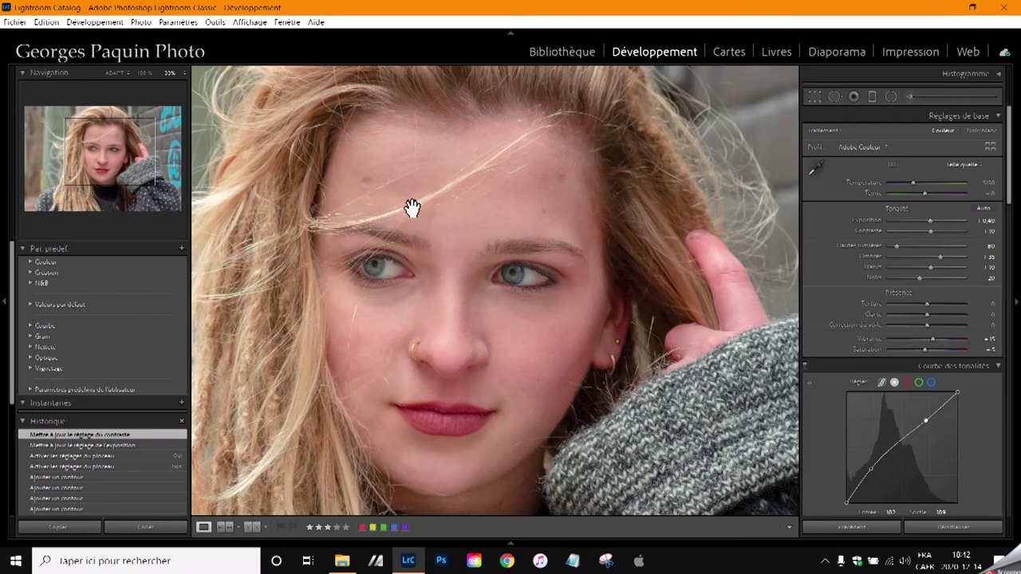
Show the photo's info overlay and scroll to the Détail sharpening settings (amount 40, radius 1.0).
{"action": "key", "text": "i"}
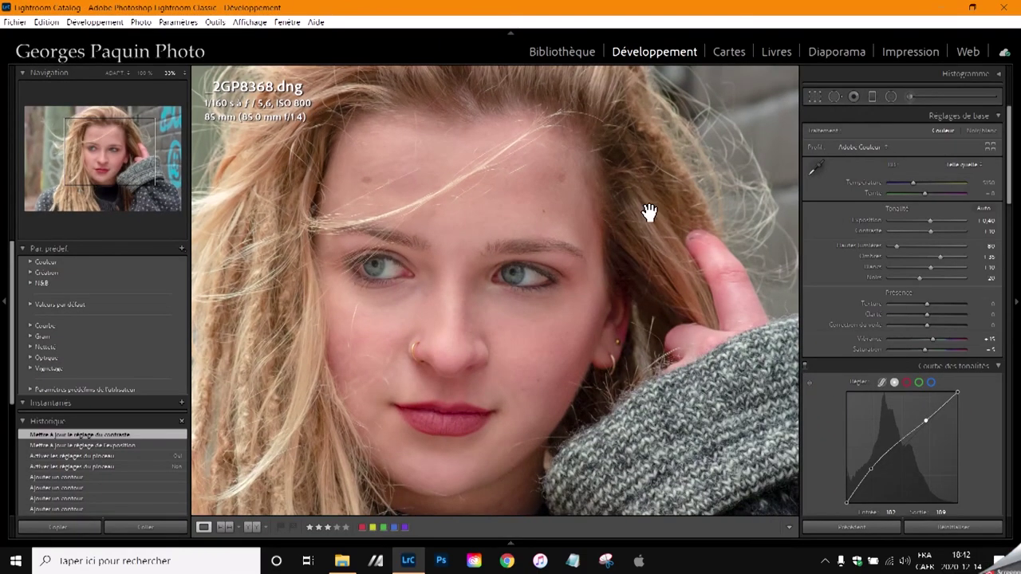
{"action": "scroll", "coordinate": [827, 308], "scroll_direction": "down", "scroll_amount": 5}
{"action": "scroll", "coordinate": [828, 308], "scroll_direction": "down", "scroll_amount": 5}
{"action": "scroll", "coordinate": [827, 308], "scroll_direction": "down", "scroll_amount": 5}
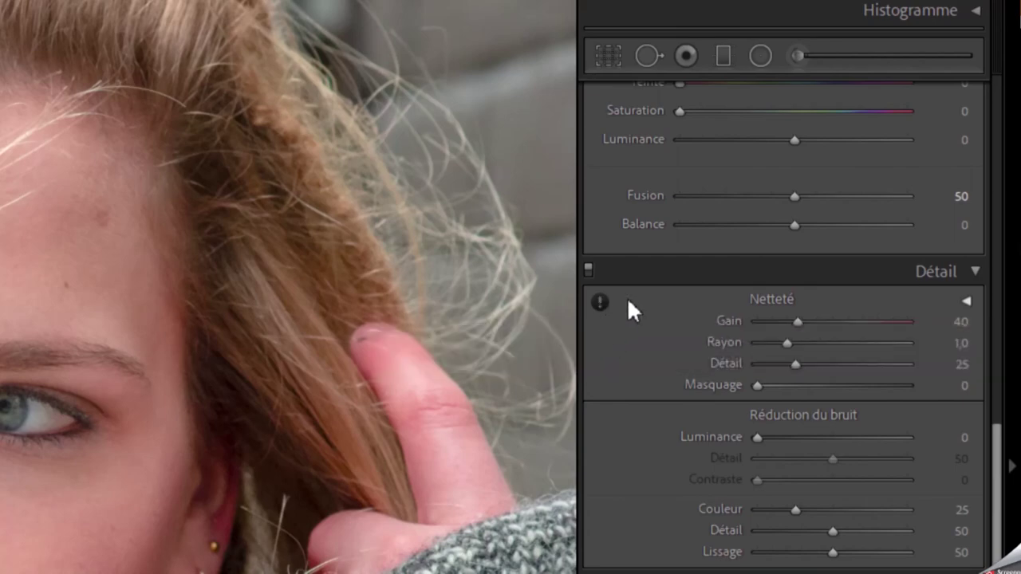
Zoom to 200% on the eye and set noise reduction luminance 33, detail 60, contrast 32.
{"action": "left_click", "coordinate": [602, 302]}
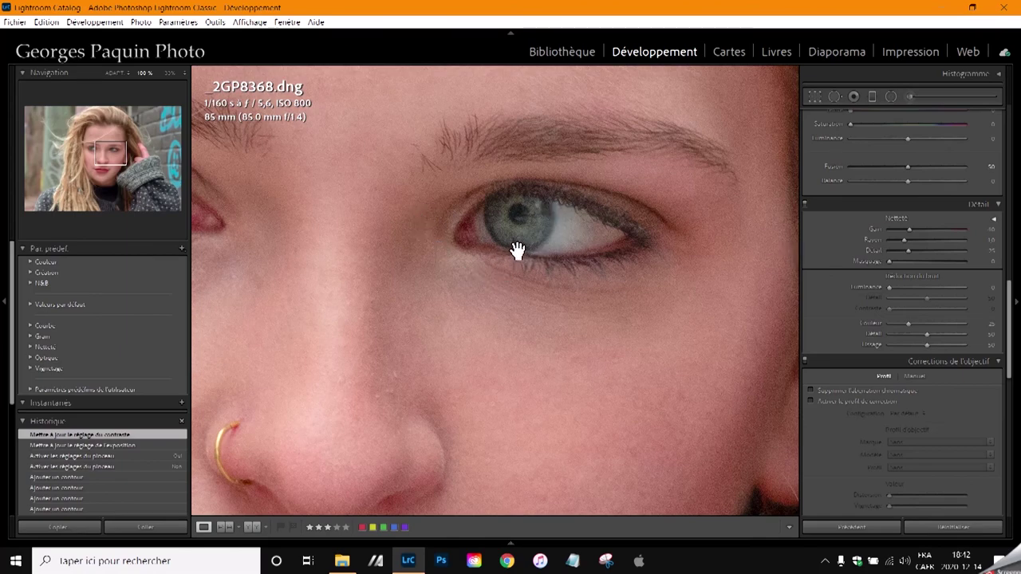
{"action": "left_click", "coordinate": [561, 224]}
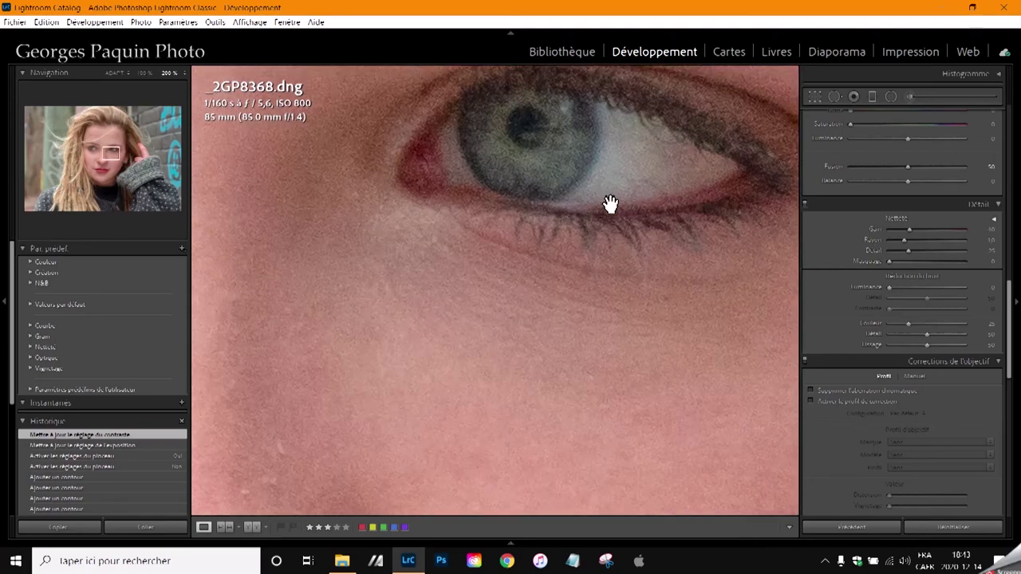
{"action": "left_click_drag", "start_coordinate": [566, 207], "coordinate": [436, 255]}
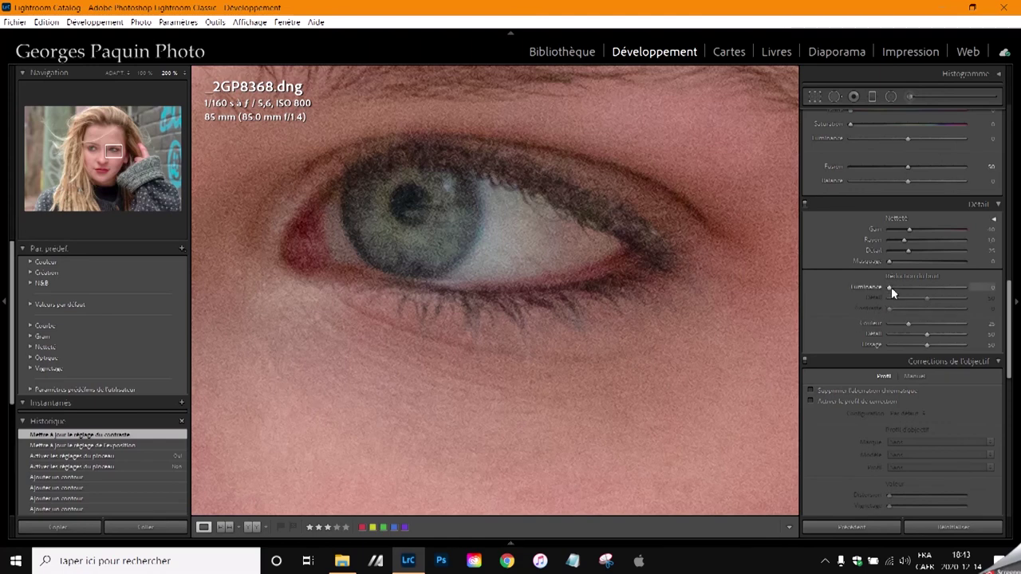
{"action": "left_click_drag", "start_coordinate": [891, 287], "coordinate": [900, 290]}
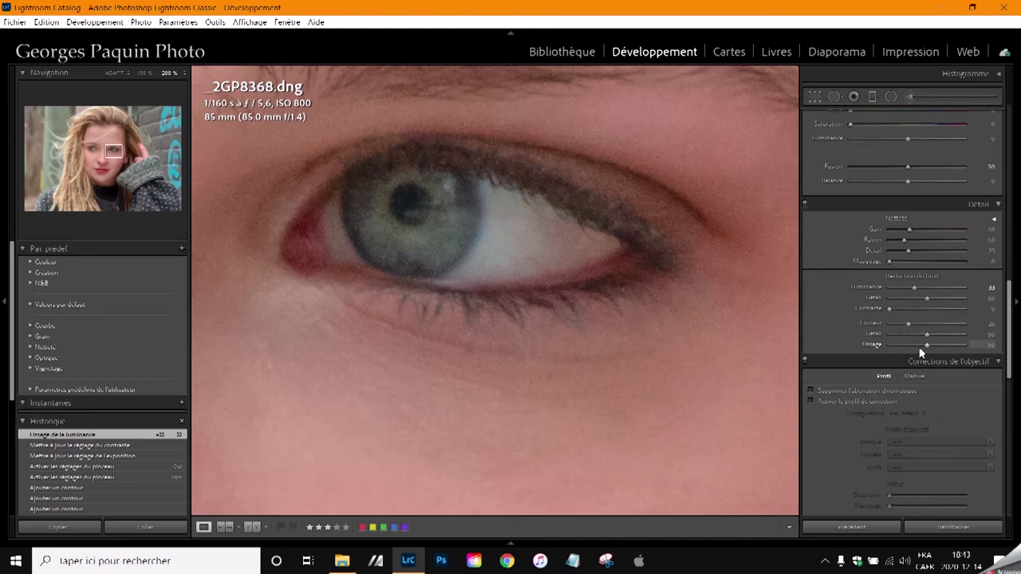
{"action": "mouse_move", "coordinate": [928, 301]}
{"action": "left_mouse_down"}
{"action": "mouse_move", "coordinate": [897, 310]}
{"action": "mouse_move", "coordinate": [914, 310]}
{"action": "left_mouse_up"}
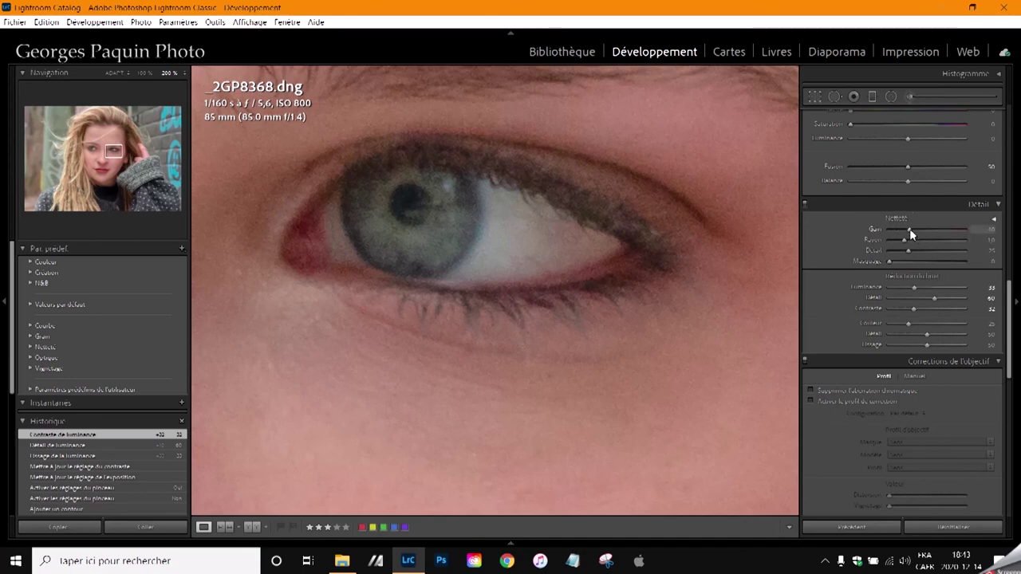
Set sharpening amount 71 and detail 63, previewing and fine-tuning the radius with Alt-drag.
{"action": "left_click_drag", "start_coordinate": [917, 232], "coordinate": [924, 234]}
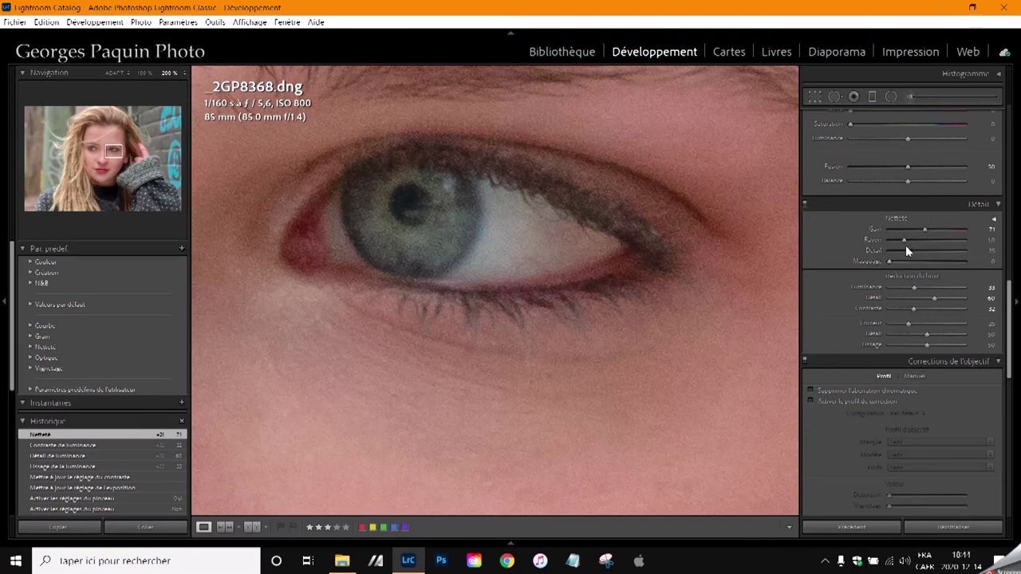
{"action": "mouse_move", "coordinate": [904, 245]}
{"action": "left_mouse_down"}
{"action": "mouse_move", "coordinate": [918, 257]}
{"action": "mouse_move", "coordinate": [940, 254]}
{"action": "left_mouse_up"}
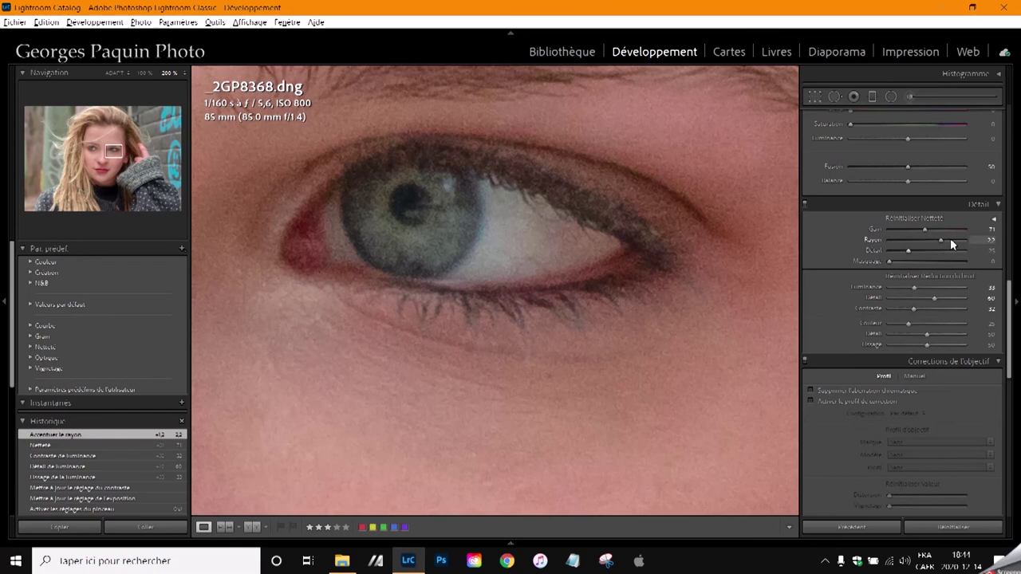
{"action": "left_click_drag", "start_coordinate": [943, 242], "coordinate": [878, 255]}
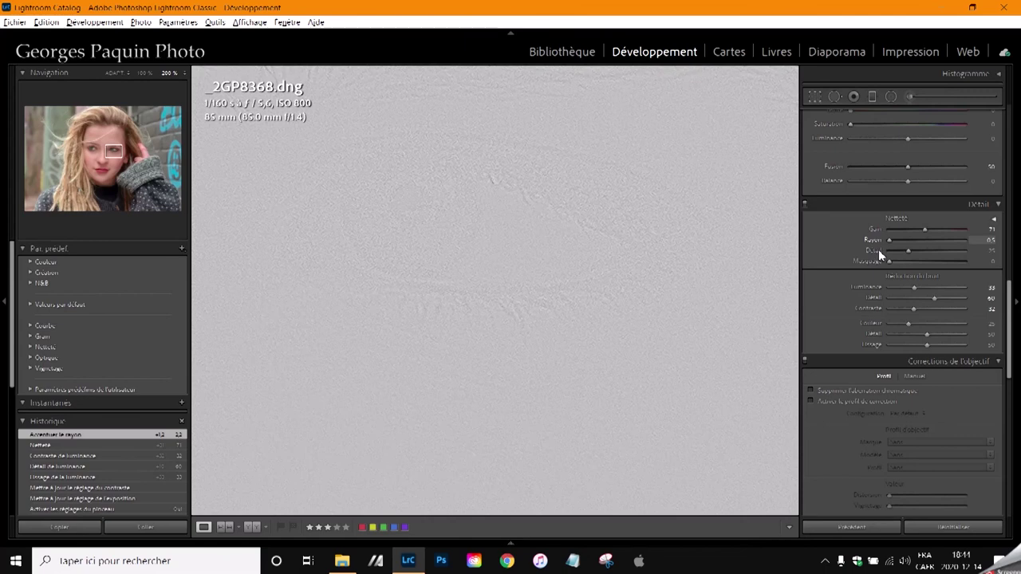
{"action": "left_click_drag", "start_coordinate": [887, 252], "coordinate": [944, 252]}
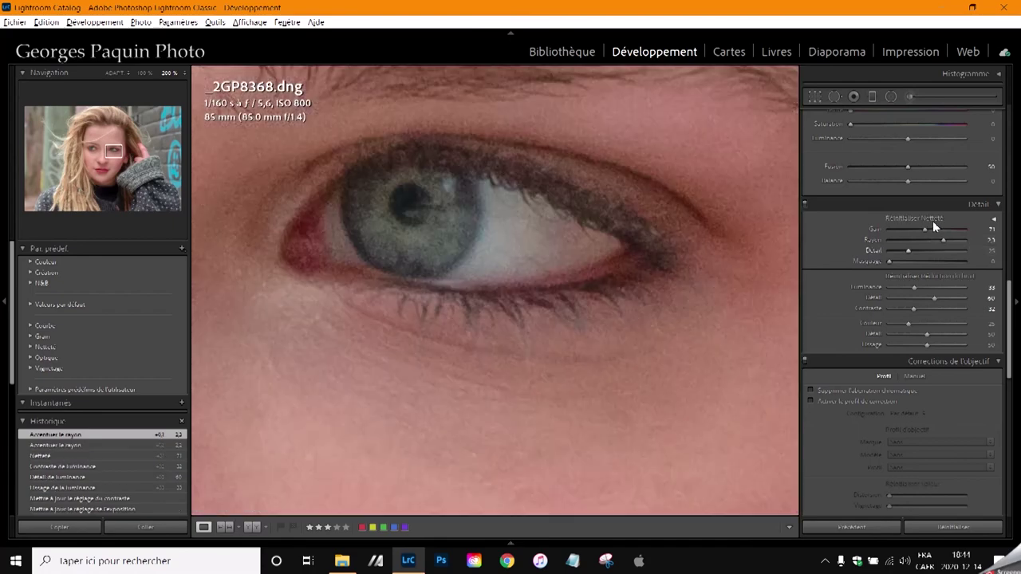
{"action": "left_click", "coordinate": [910, 251], "text": "alt"}
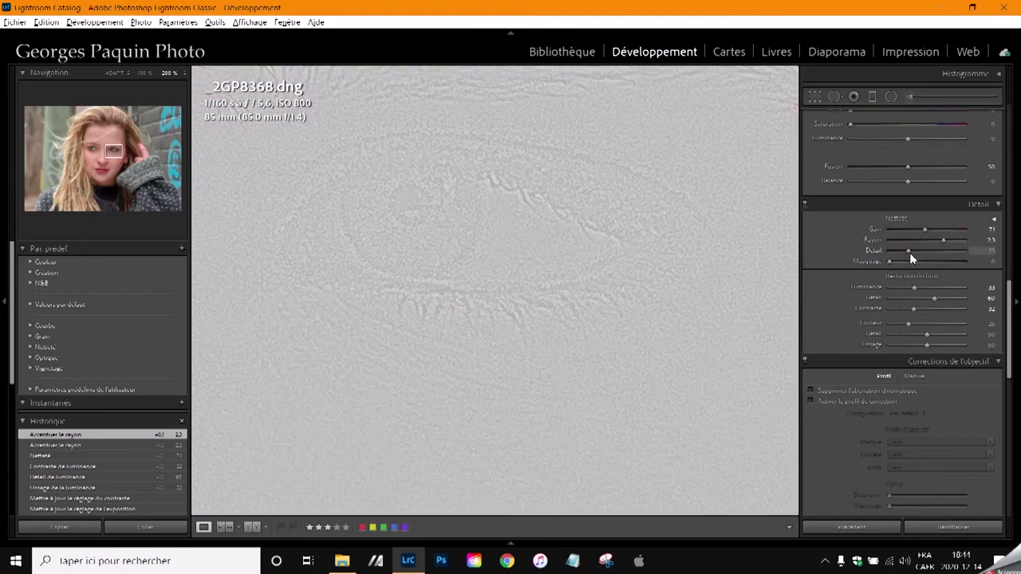
{"action": "left_click_drag", "start_coordinate": [927, 253], "coordinate": [938, 254]}
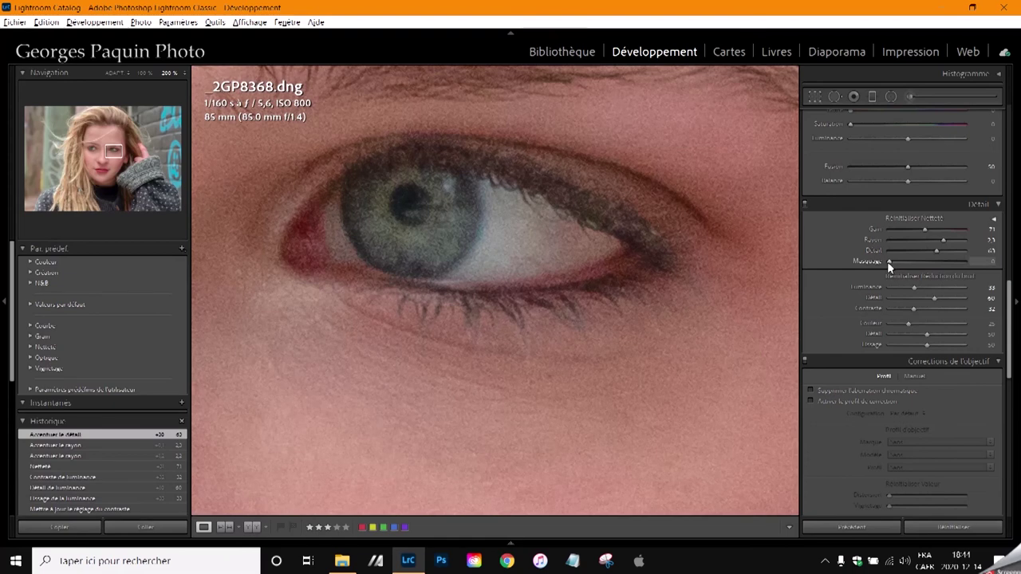
Alt-preview and set sharpening masking to 83, check the cheek skin, and return to fit view.
{"action": "left_click_drag", "start_coordinate": [888, 261], "coordinate": [888, 262]}
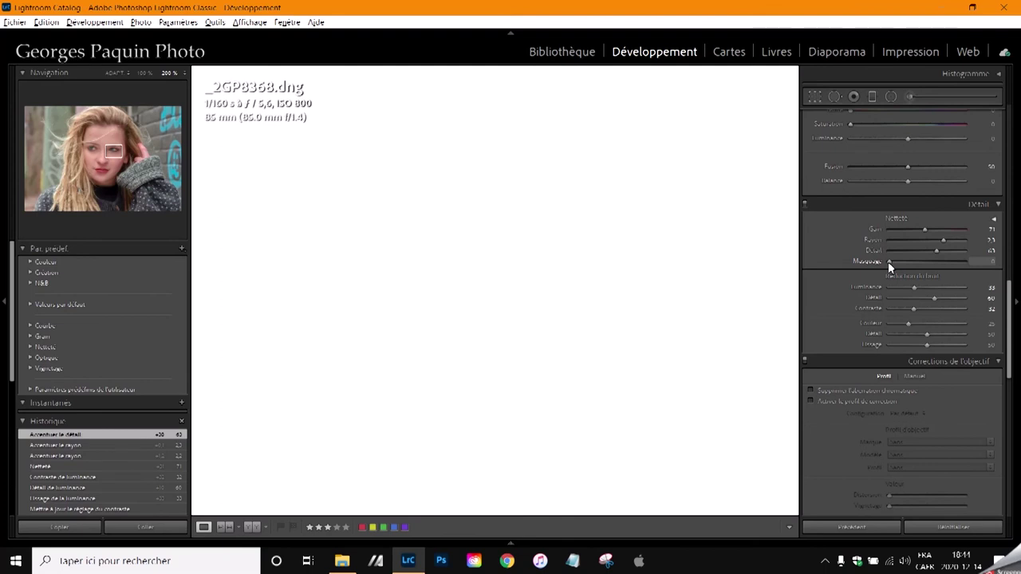
{"action": "left_click_drag", "start_coordinate": [890, 263], "coordinate": [949, 265]}
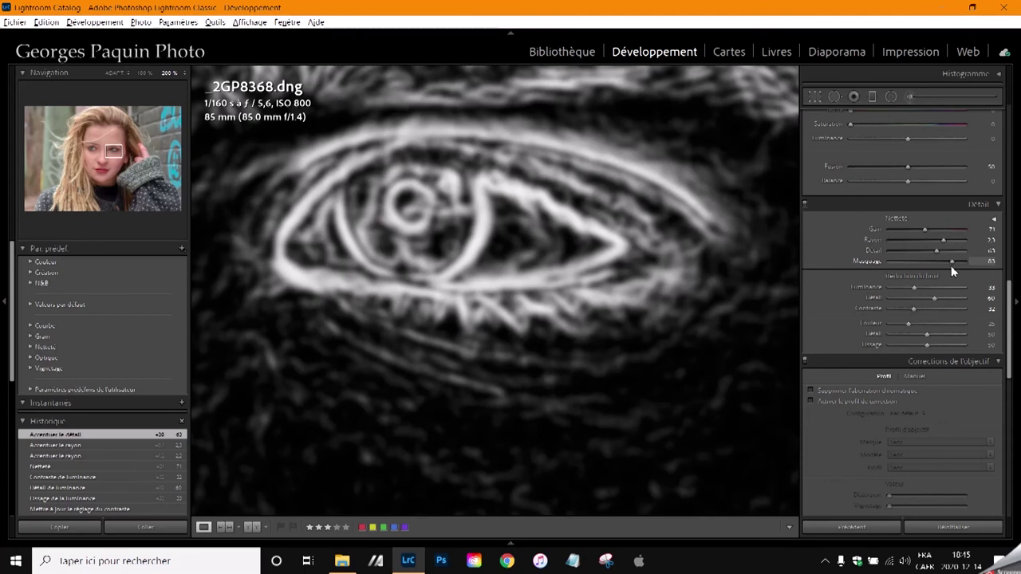
{"action": "left_click_drag", "start_coordinate": [951, 267], "coordinate": [952, 267]}
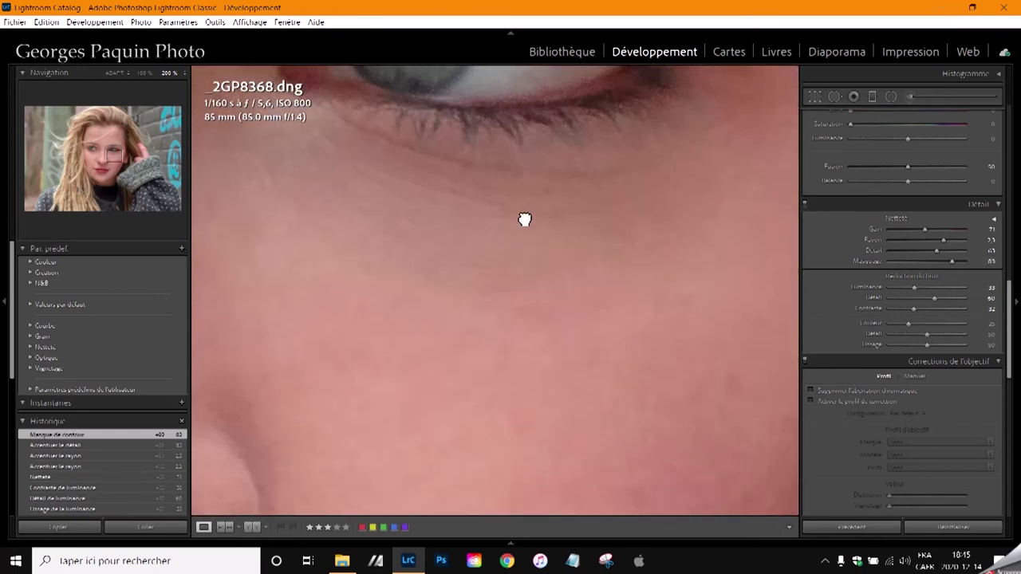
{"action": "left_click_drag", "start_coordinate": [524, 426], "coordinate": [522, 184]}
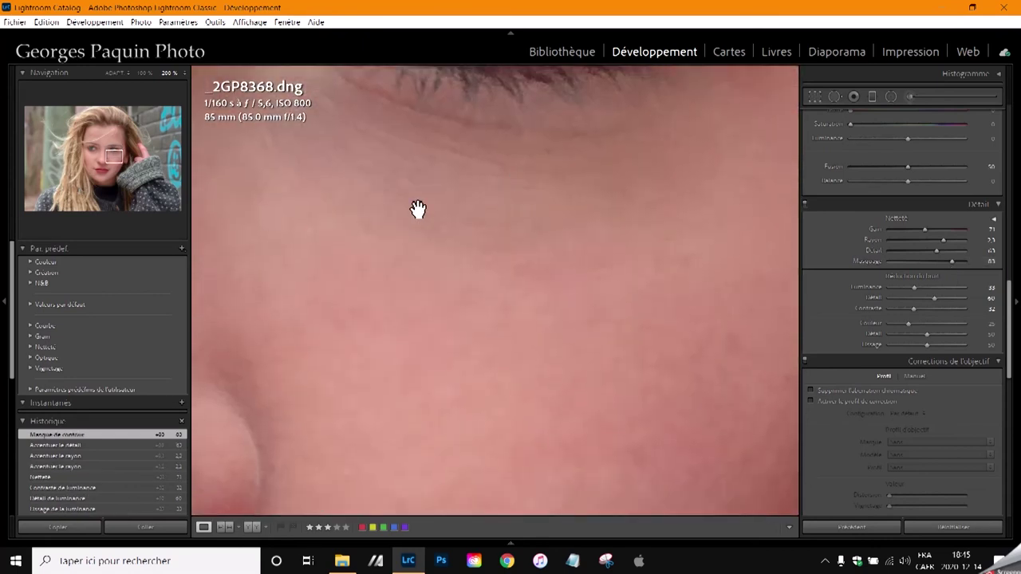
{"action": "left_click", "coordinate": [483, 284]}
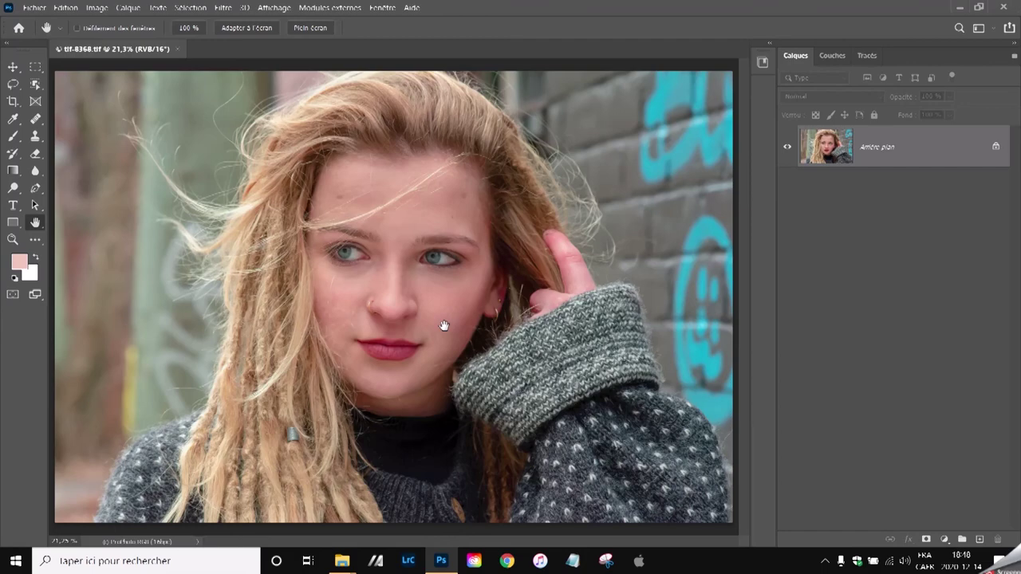
Zoom into the face at 49%, pan over the lips and eyes, and add empty layer Calque 1.
{"action": "scroll", "coordinate": [354, 215], "scroll_direction": "up", "scroll_amount": 2}
{"action": "scroll", "coordinate": [354, 203], "scroll_direction": "up", "scroll_amount": 3}
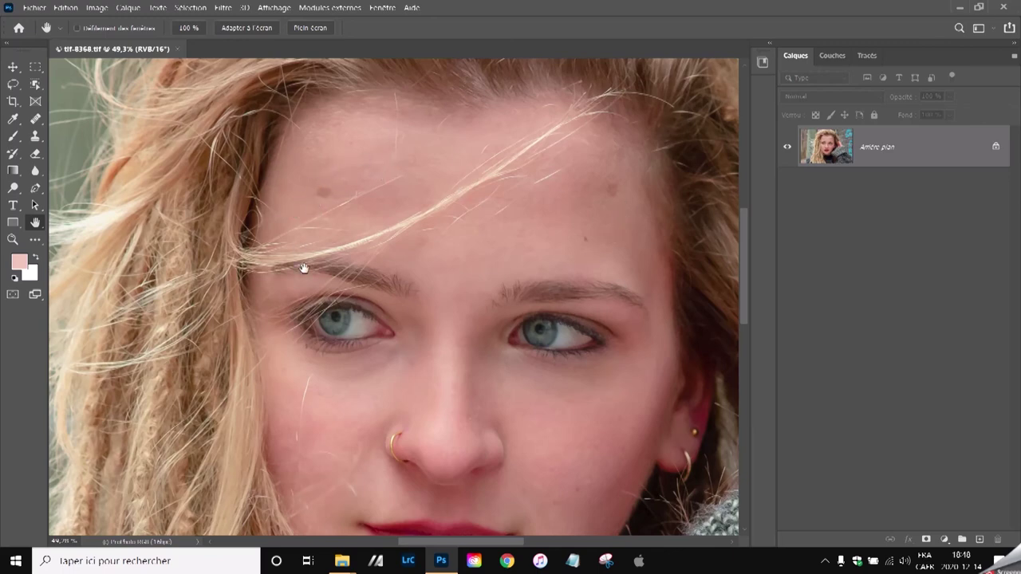
{"action": "left_click_drag", "start_coordinate": [449, 520], "coordinate": [403, 392]}
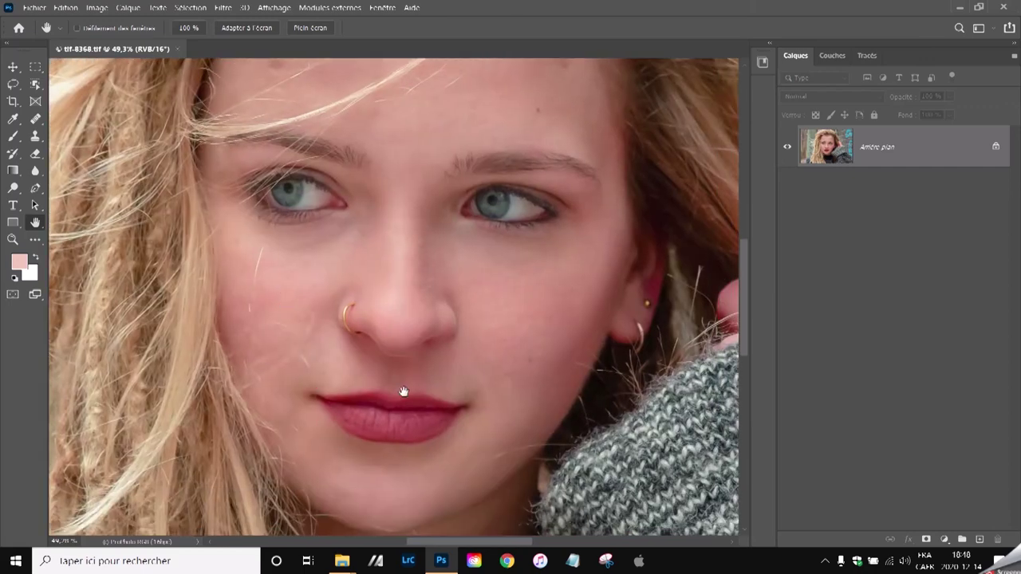
{"action": "left_click_drag", "start_coordinate": [520, 120], "coordinate": [505, 237]}
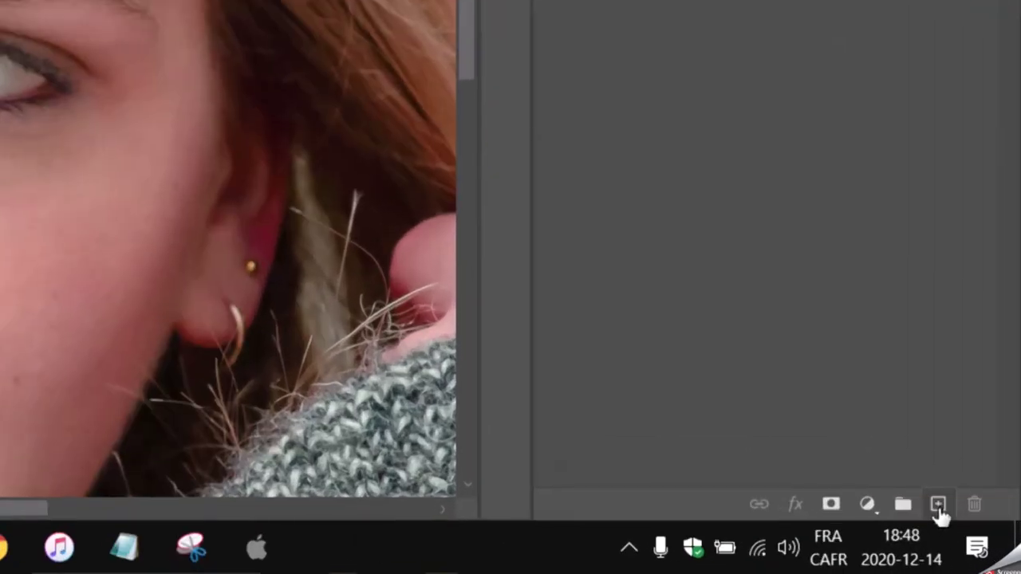
{"action": "left_click", "coordinate": [939, 505]}
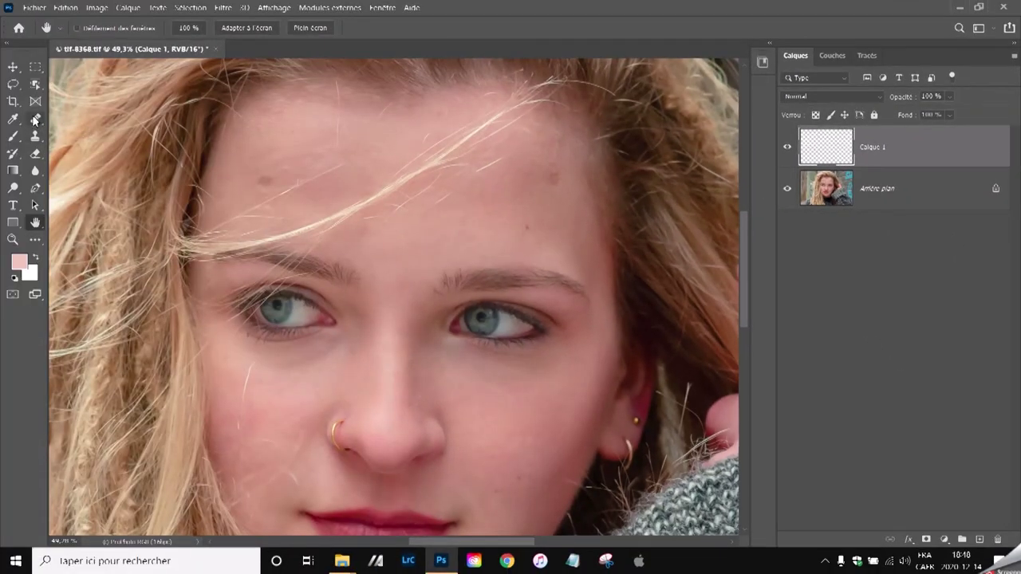
Switch to the healing brush and make the brush much smaller.
{"action": "left_click", "coordinate": [35, 121]}
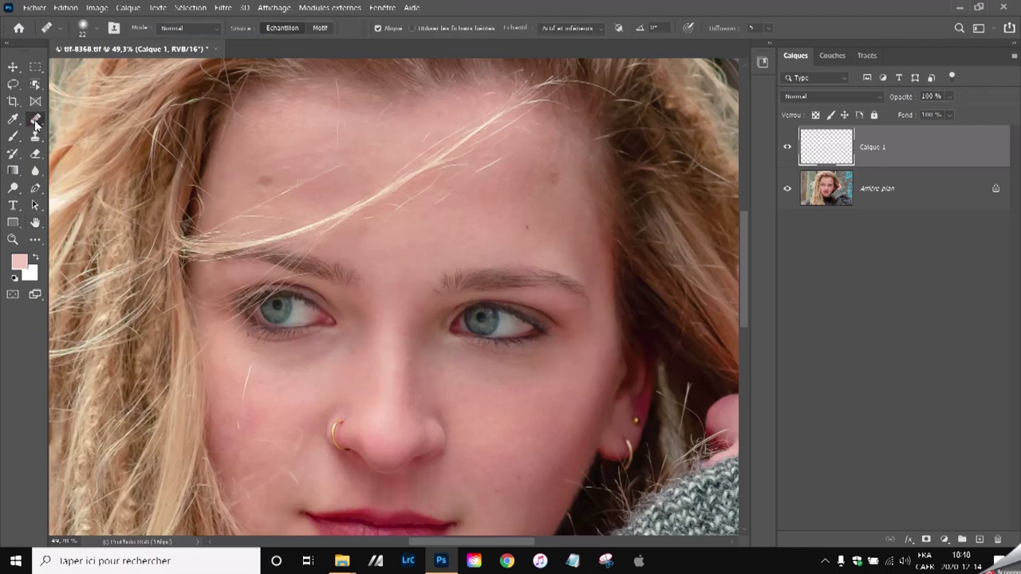
{"action": "scroll", "coordinate": [528, 176], "scroll_direction": "up", "scroll_amount": 3}
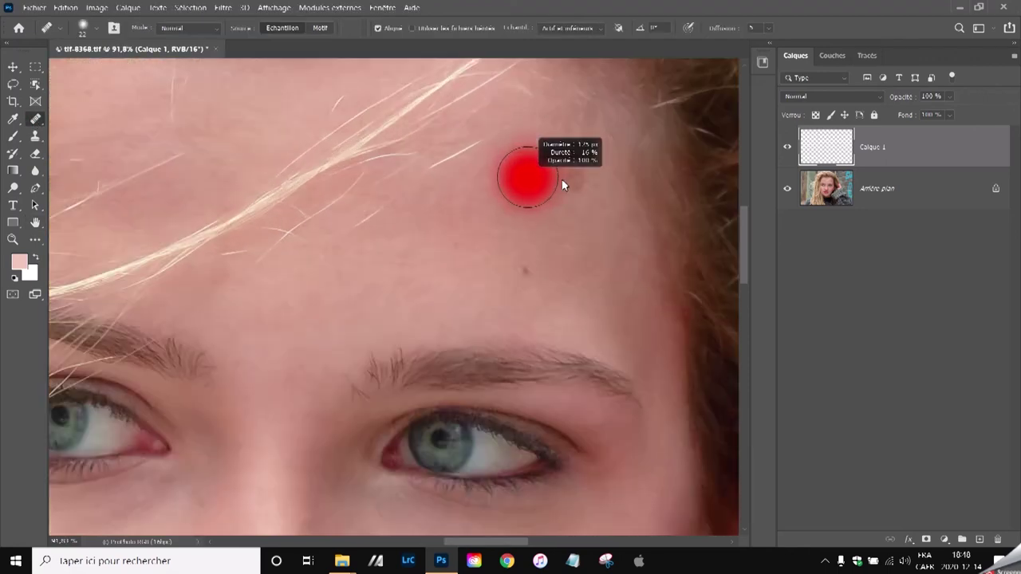
{"action": "left_click_drag", "start_coordinate": [562, 180], "coordinate": [538, 153]}
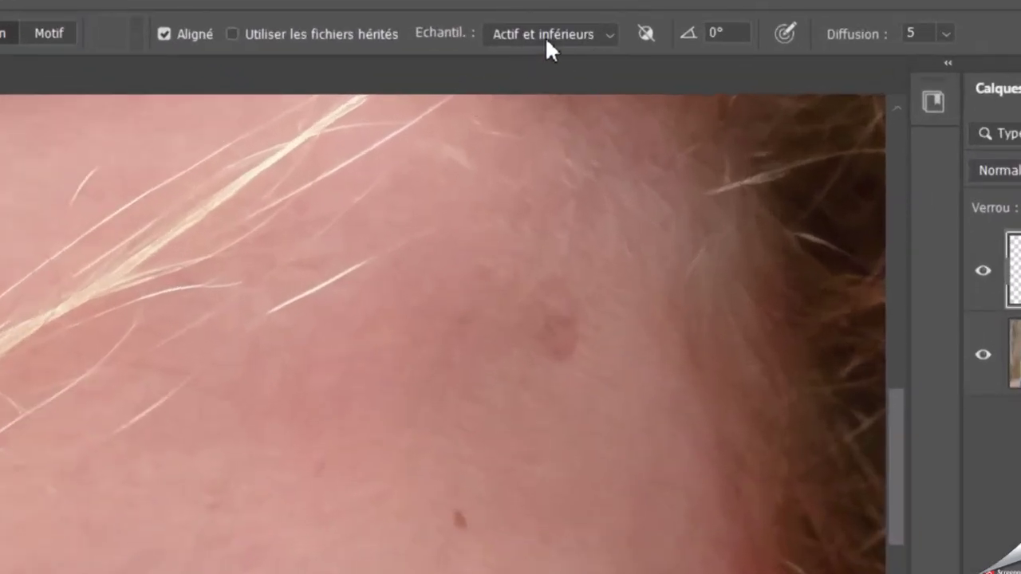
Set healing sampling to Tous les calques and heal the brown forehead blemish onto Calque 1.
{"action": "left_click", "coordinate": [547, 40]}
{"action": "left_click", "coordinate": [544, 96]}
{"action": "left_click", "coordinate": [574, 34]}
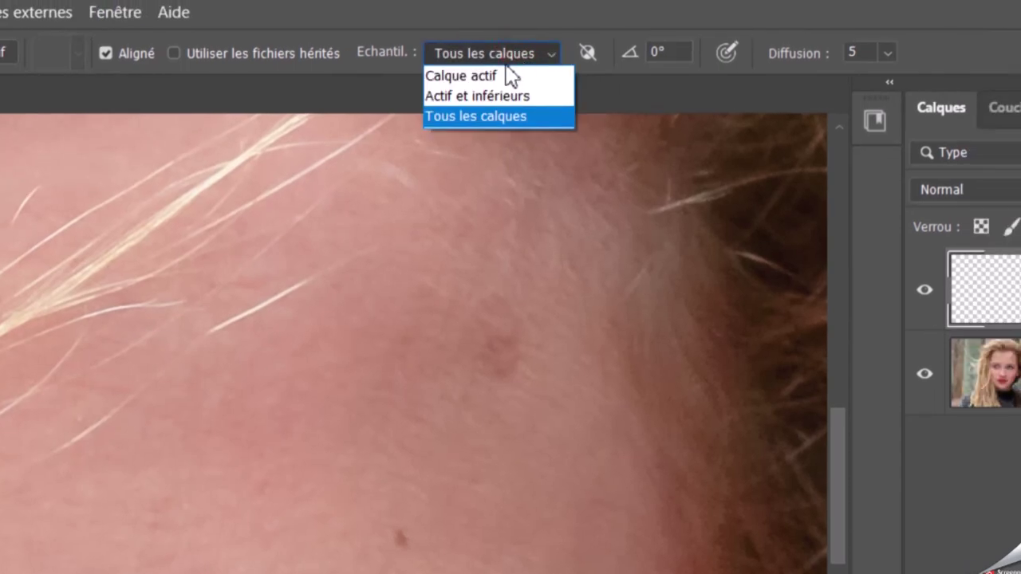
{"action": "left_click", "coordinate": [491, 80]}
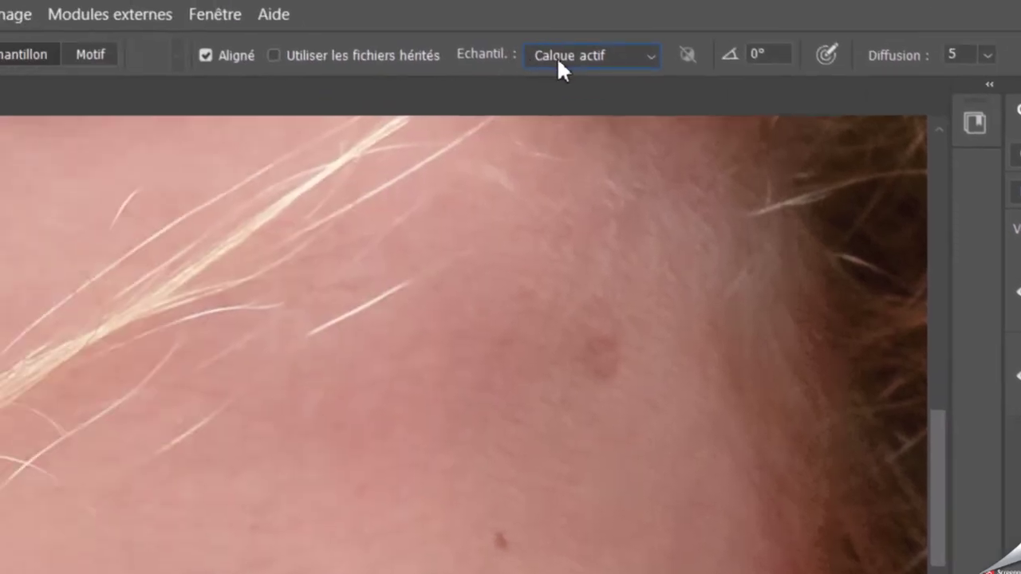
{"action": "left_click", "coordinate": [558, 57]}
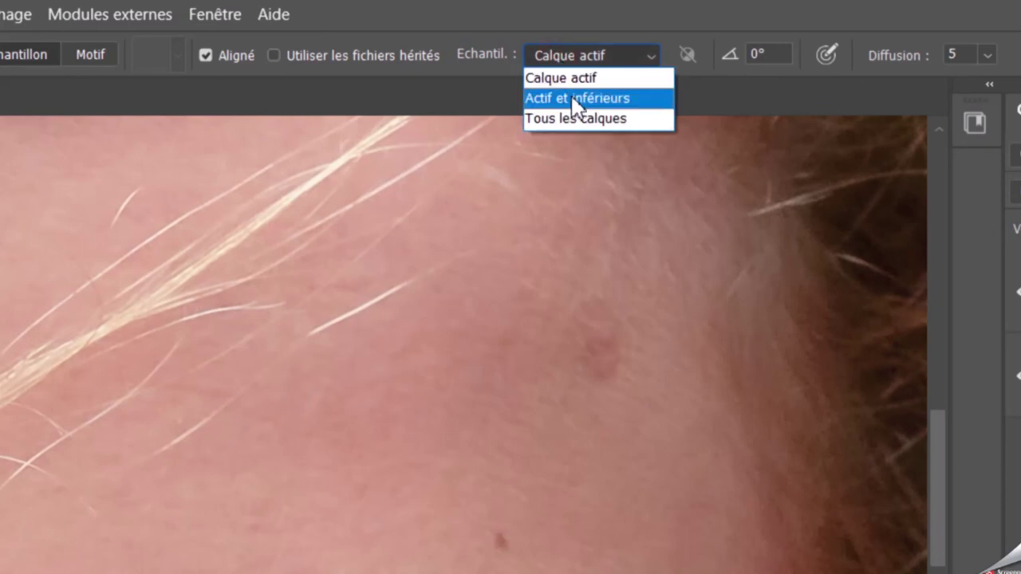
{"action": "left_click", "coordinate": [580, 121]}
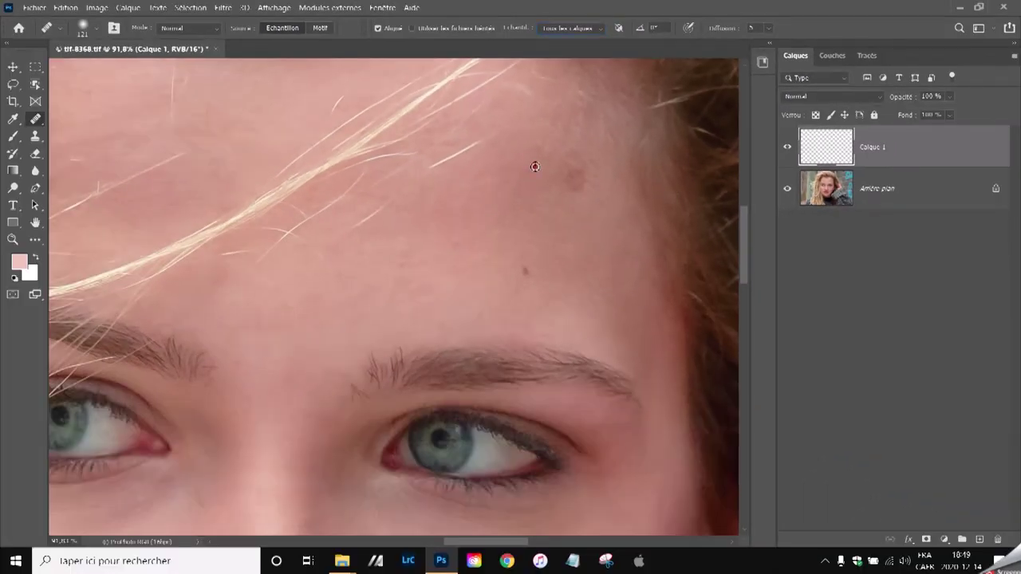
{"action": "left_click", "coordinate": [574, 169]}
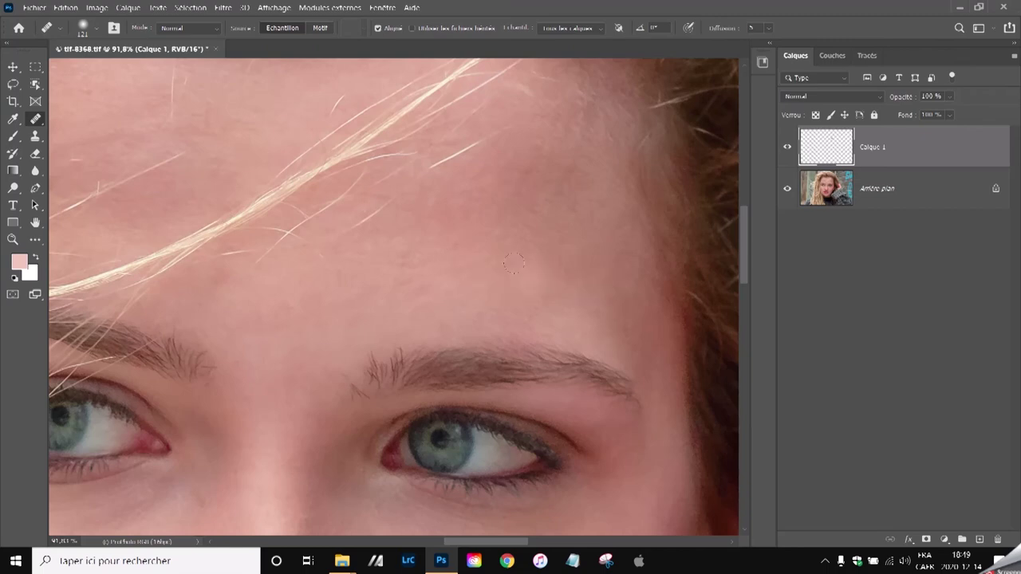
Heal the small dark spot and the brown skin spot on the forehead.
{"action": "scroll", "coordinate": [474, 272], "scroll_direction": "up", "scroll_amount": 2}
{"action": "left_click", "coordinate": [549, 271]}
{"action": "scroll", "coordinate": [555, 284], "scroll_direction": "down", "scroll_amount": 2}
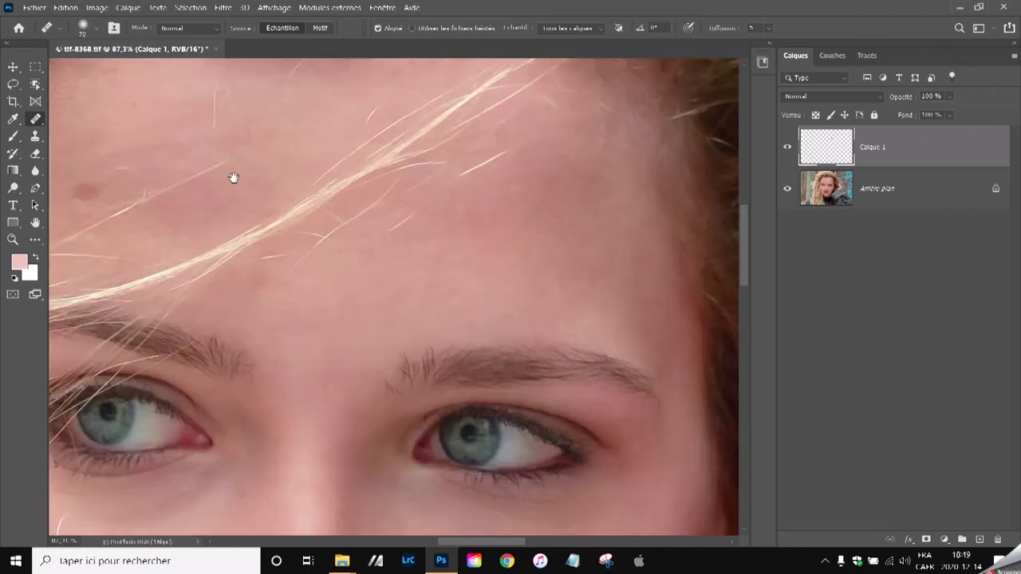
{"action": "left_click_drag", "start_coordinate": [233, 177], "coordinate": [426, 194]}
{"action": "scroll", "coordinate": [273, 171], "scroll_direction": "up", "scroll_amount": 3}
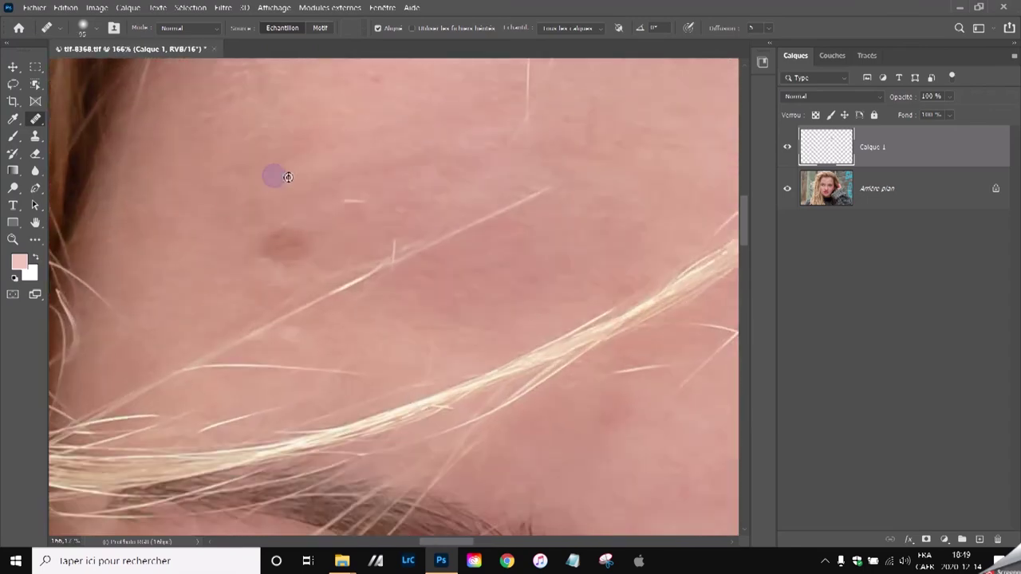
{"action": "left_click", "coordinate": [284, 246]}
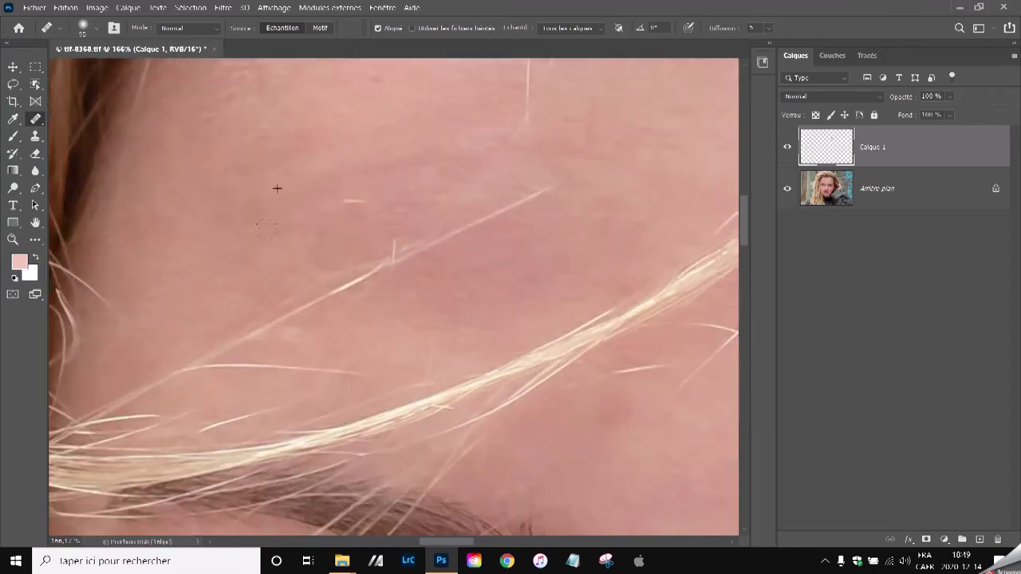
{"action": "scroll", "coordinate": [208, 186], "scroll_direction": "down", "scroll_amount": 2}
{"action": "scroll", "coordinate": [223, 196], "scroll_direction": "down", "scroll_amount": 1}
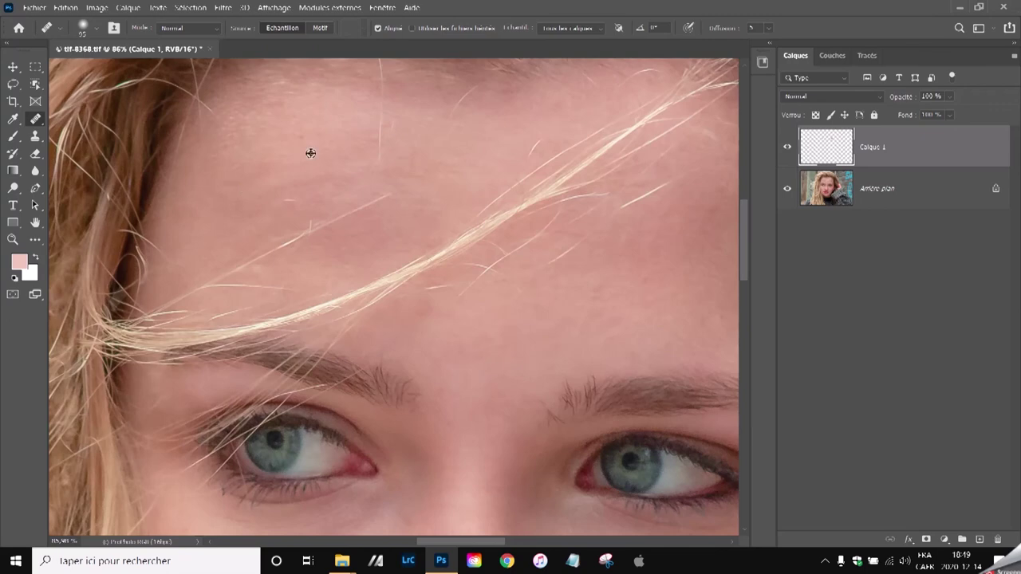
{"action": "scroll", "coordinate": [271, 195], "scroll_direction": "up", "scroll_amount": 3}
{"action": "scroll", "coordinate": [271, 196], "scroll_direction": "up", "scroll_amount": 2}
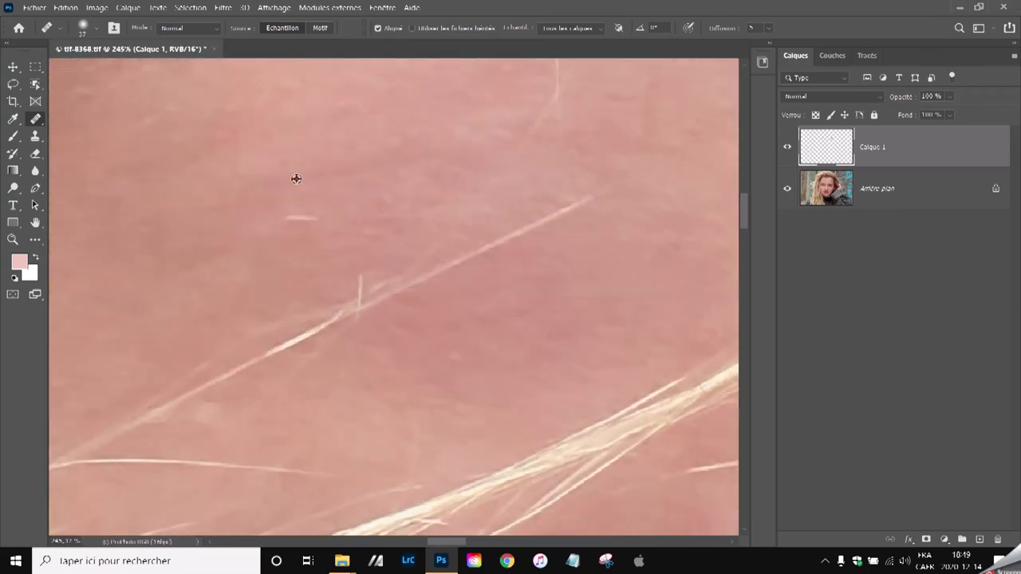
{"action": "scroll", "coordinate": [359, 175], "scroll_direction": "down", "scroll_amount": 2}
{"action": "scroll", "coordinate": [360, 176], "scroll_direction": "down", "scroll_amount": 3}
{"action": "scroll", "coordinate": [420, 217], "scroll_direction": "up", "scroll_amount": 1}
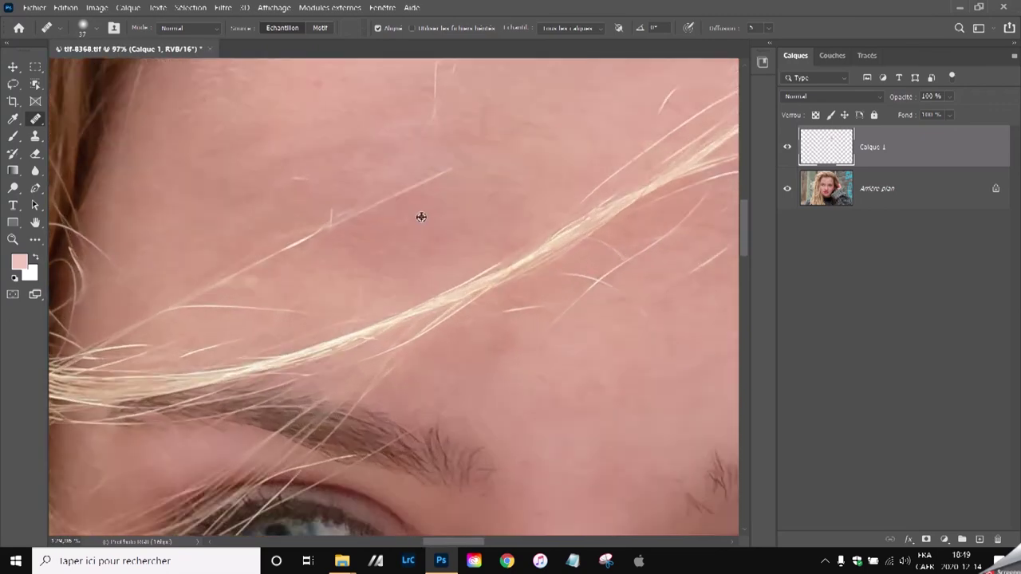
{"action": "scroll", "coordinate": [421, 217], "scroll_direction": "up", "scroll_amount": 1}
{"action": "scroll", "coordinate": [421, 217], "scroll_direction": "up", "scroll_amount": 1}
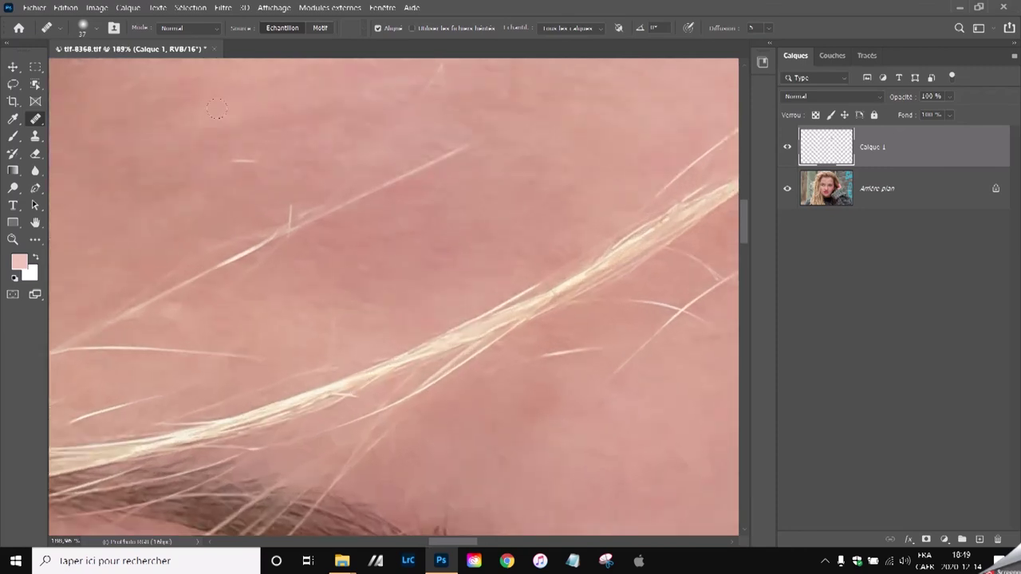
Remove the white hair streak and the thin and diagonal strands across the forehead.
{"action": "left_click", "coordinate": [230, 130], "text": "alt"}
{"action": "left_click_drag", "start_coordinate": [232, 163], "coordinate": [261, 157]}
{"action": "right_click", "coordinate": [482, 171], "text": "alt"}
{"action": "left_click", "coordinate": [488, 176], "text": "alt"}
{"action": "left_click_drag", "start_coordinate": [451, 152], "coordinate": [298, 211]}
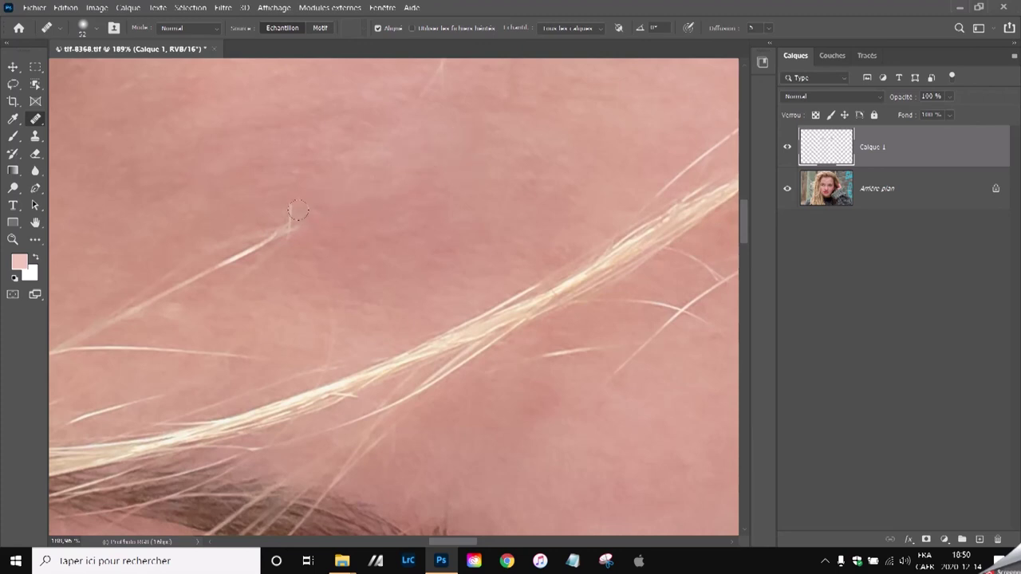
{"action": "left_click", "coordinate": [180, 212], "text": "alt"}
{"action": "left_click_drag", "start_coordinate": [176, 288], "coordinate": [280, 212]}
{"action": "left_click", "coordinate": [288, 215]}
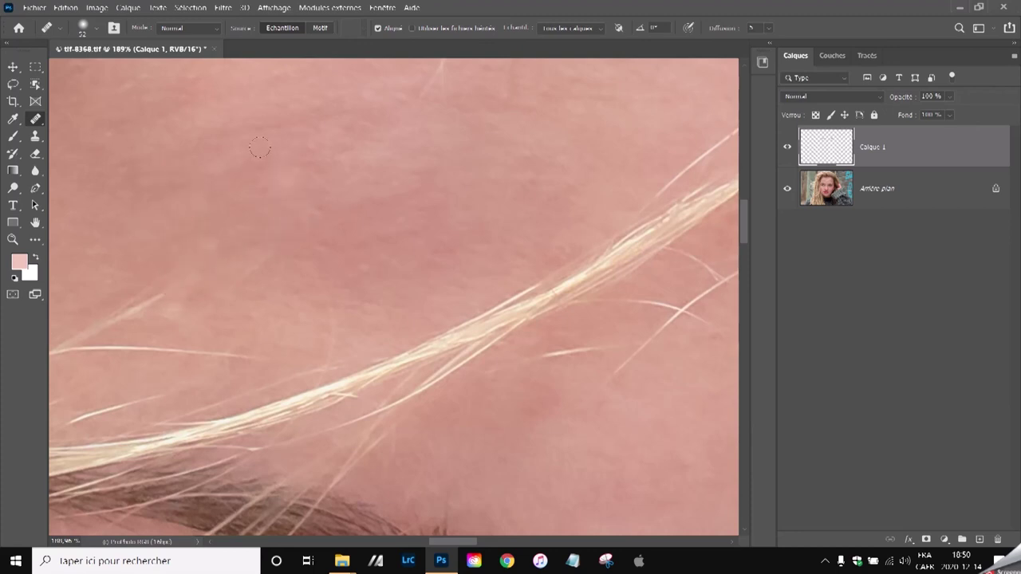
Remove the vertical hair strand near the hairline using nearby clean-skin sources.
{"action": "scroll", "coordinate": [272, 160], "scroll_direction": "down", "scroll_amount": 3}
{"action": "left_click_drag", "start_coordinate": [399, 131], "coordinate": [407, 319]}
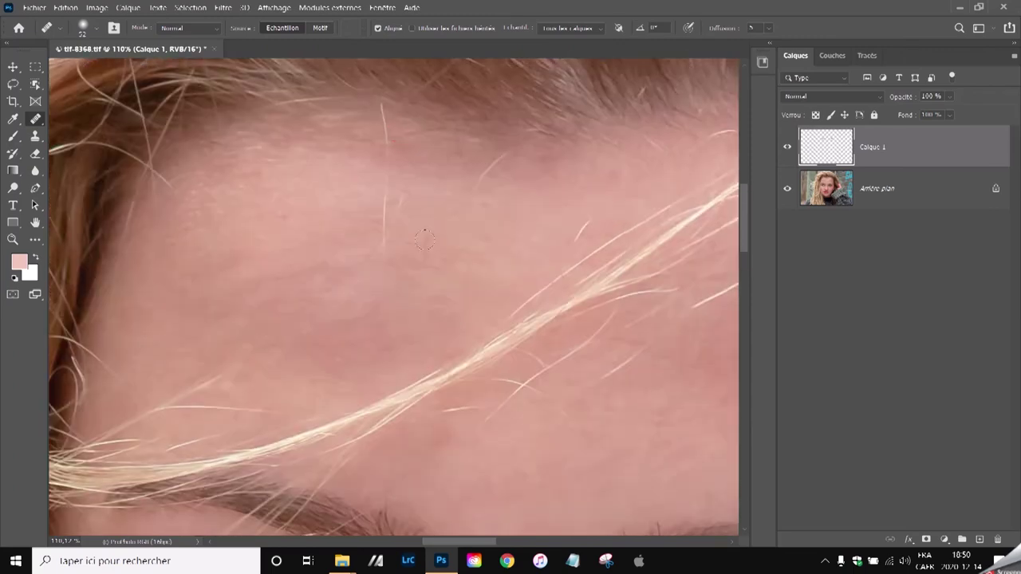
{"action": "scroll", "coordinate": [431, 212], "scroll_direction": "up", "scroll_amount": 1}
{"action": "left_click", "coordinate": [415, 221], "text": "alt"}
{"action": "left_click_drag", "start_coordinate": [380, 188], "coordinate": [365, 255]}
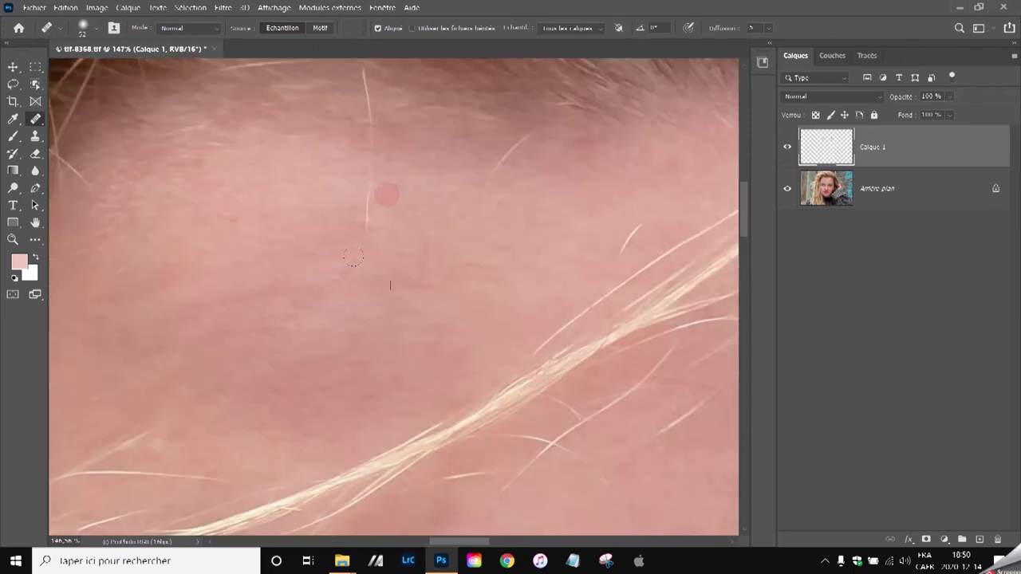
{"action": "left_click", "coordinate": [409, 184], "text": "alt"}
{"action": "left_click_drag", "start_coordinate": [365, 166], "coordinate": [361, 246]}
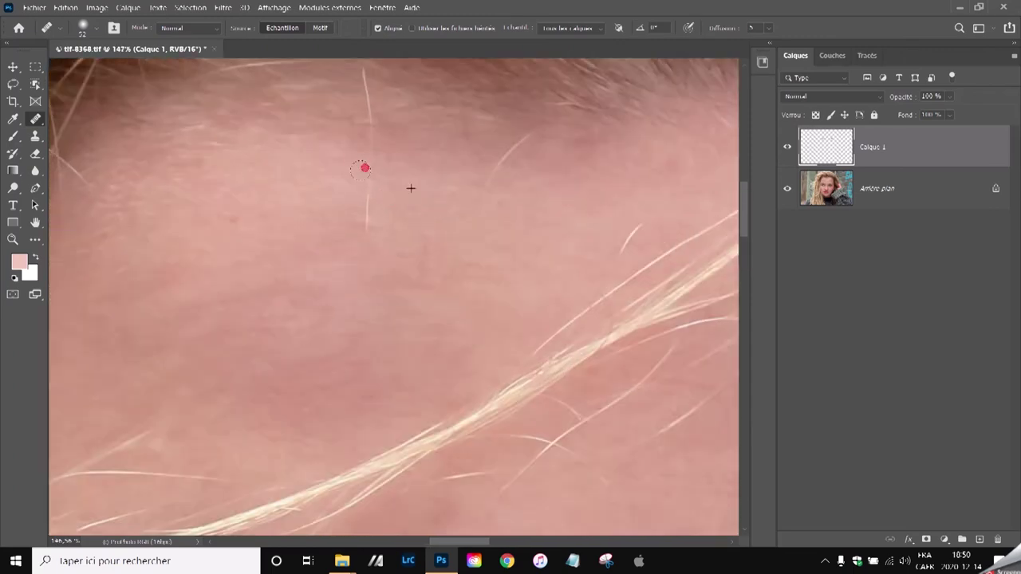
Remove the stray hair strand on the cheek.
{"action": "scroll", "coordinate": [491, 283], "scroll_direction": "down", "scroll_amount": 2}
{"action": "scroll", "coordinate": [538, 235], "scroll_direction": "up", "scroll_amount": 2}
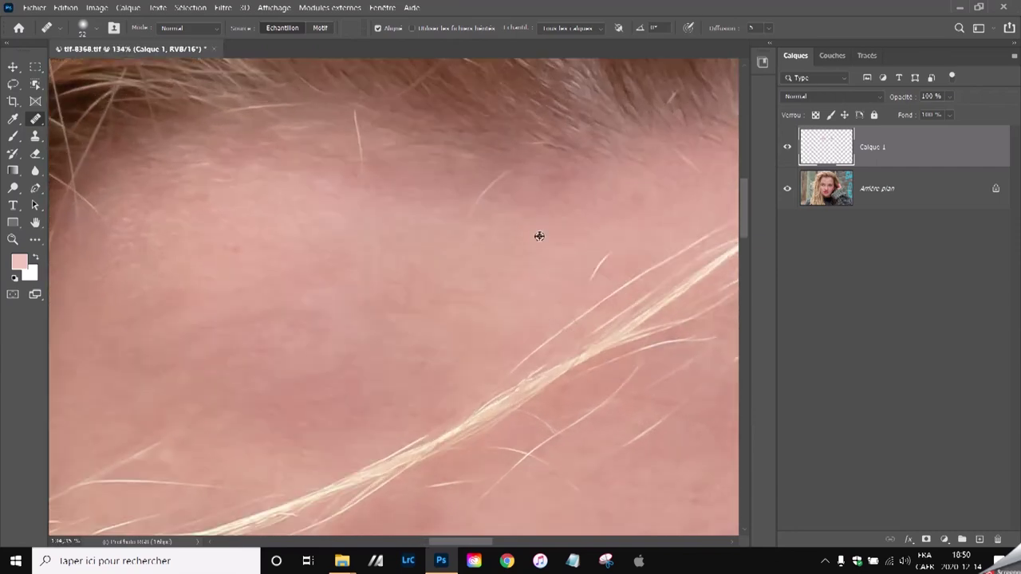
{"action": "scroll", "coordinate": [479, 295], "scroll_direction": "down", "scroll_amount": 1}
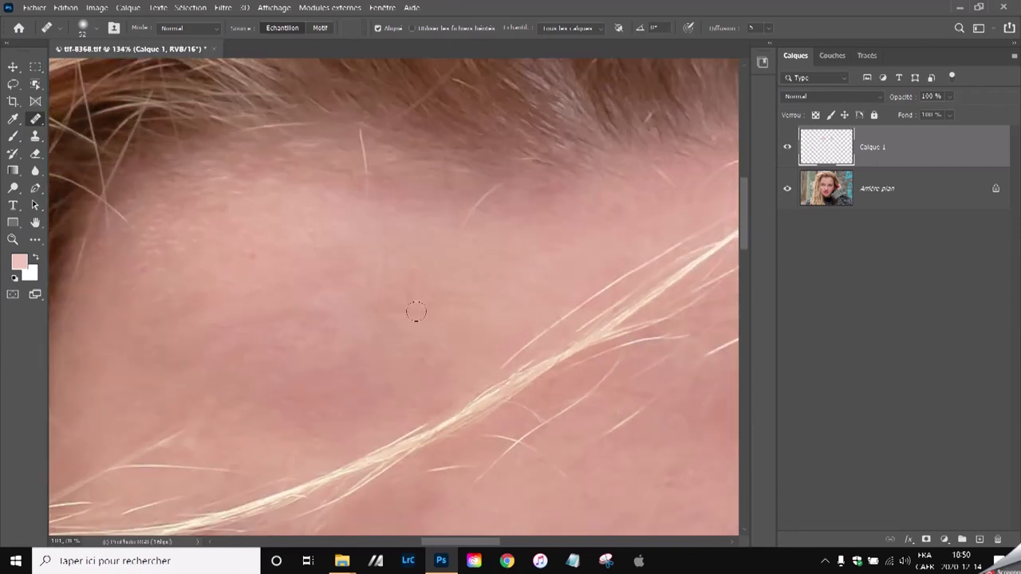
{"action": "scroll", "coordinate": [412, 314], "scroll_direction": "down", "scroll_amount": 1}
{"action": "scroll", "coordinate": [318, 350], "scroll_direction": "down", "scroll_amount": 2}
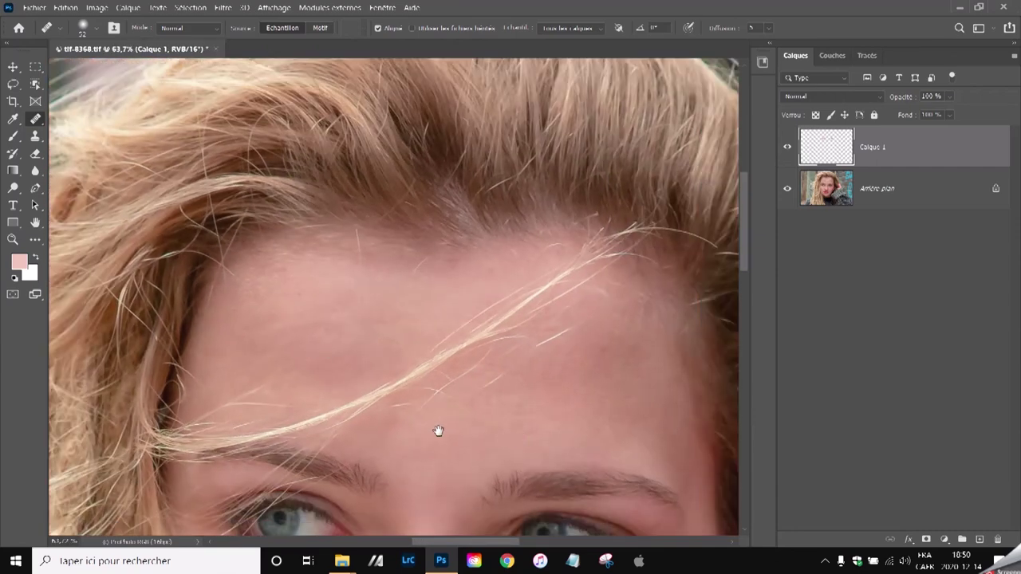
{"action": "left_click_drag", "start_coordinate": [434, 429], "coordinate": [415, 251]}
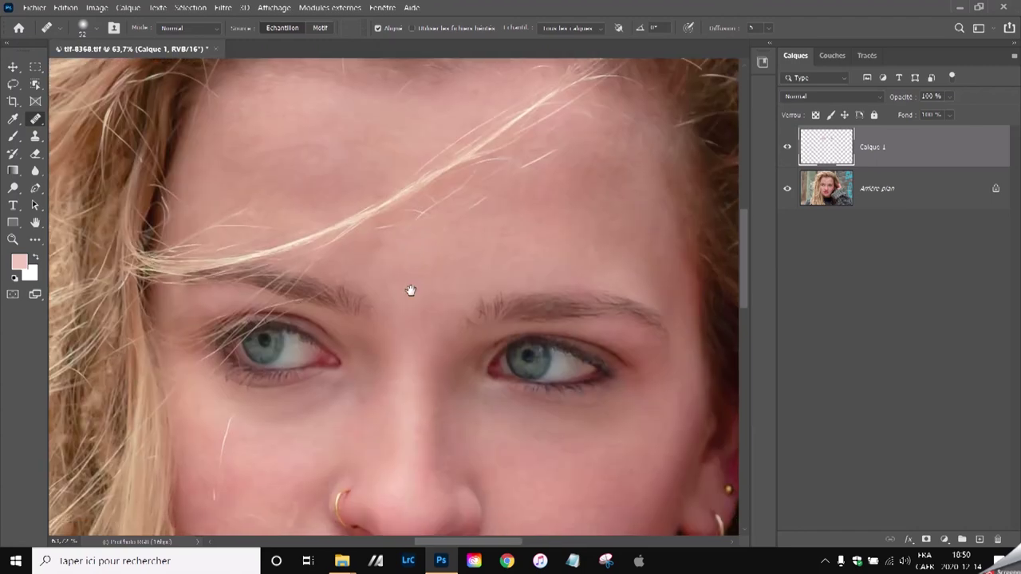
{"action": "left_click_drag", "start_coordinate": [343, 369], "coordinate": [342, 193]}
{"action": "scroll", "coordinate": [340, 229], "scroll_direction": "up", "scroll_amount": 2}
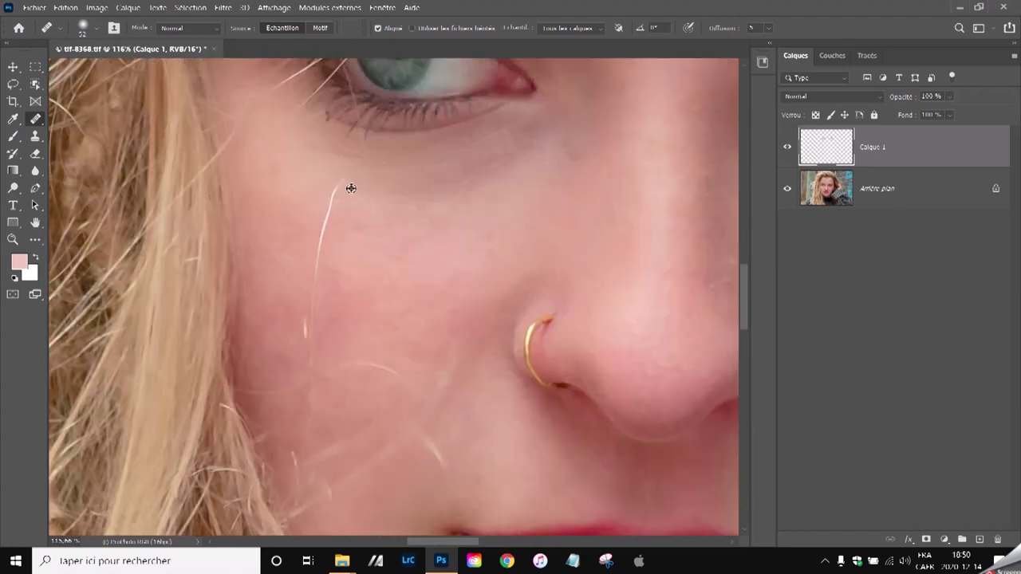
{"action": "scroll", "coordinate": [344, 217], "scroll_direction": "up", "scroll_amount": 2}
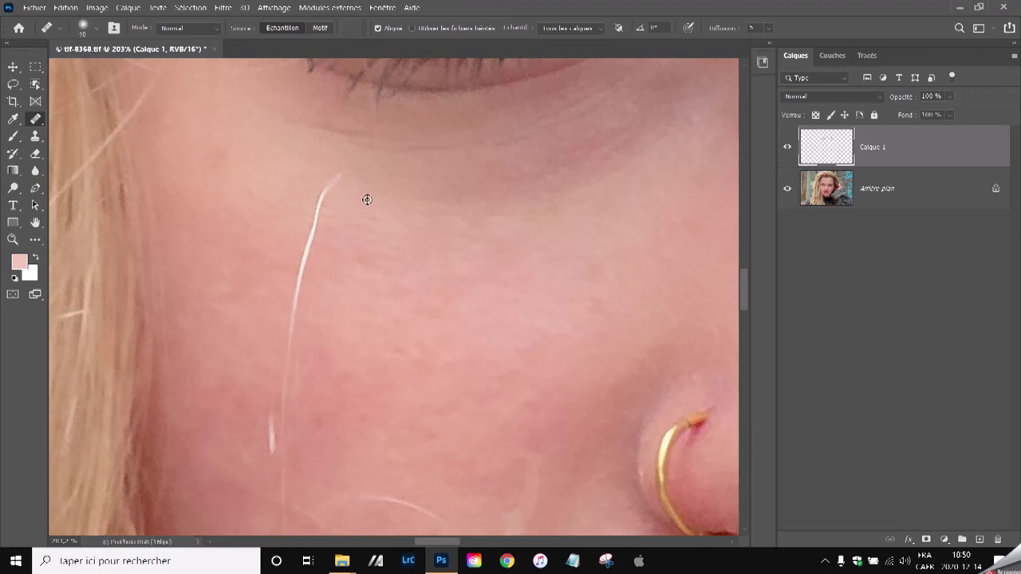
{"action": "mouse_move", "coordinate": [341, 172]}
{"action": "left_mouse_down"}
{"action": "mouse_move", "coordinate": [298, 265]}
{"action": "mouse_move", "coordinate": [277, 343]}
{"action": "left_mouse_up"}
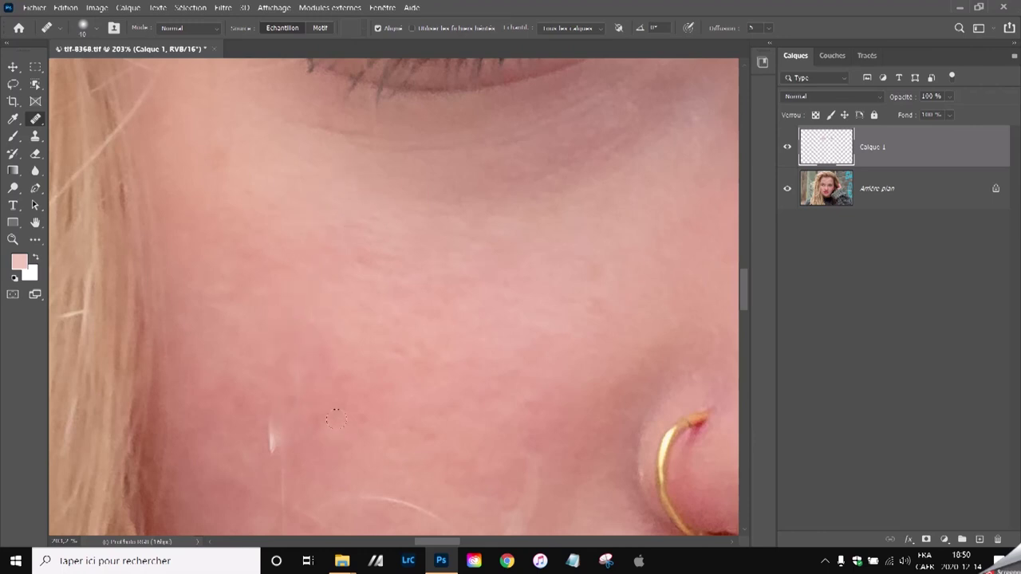
Heal the five small white blemishes on the nose.
{"action": "scroll", "coordinate": [351, 398], "scroll_direction": "down", "scroll_amount": 5}
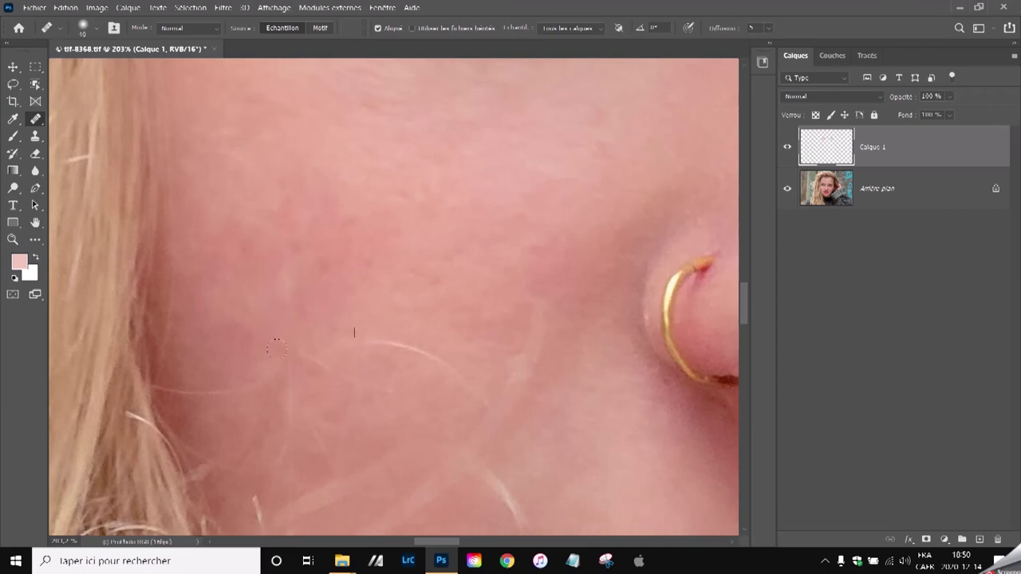
{"action": "scroll", "coordinate": [496, 291], "scroll_direction": "down", "scroll_amount": 5}
{"action": "scroll", "coordinate": [496, 291], "scroll_direction": "down", "scroll_amount": 2}
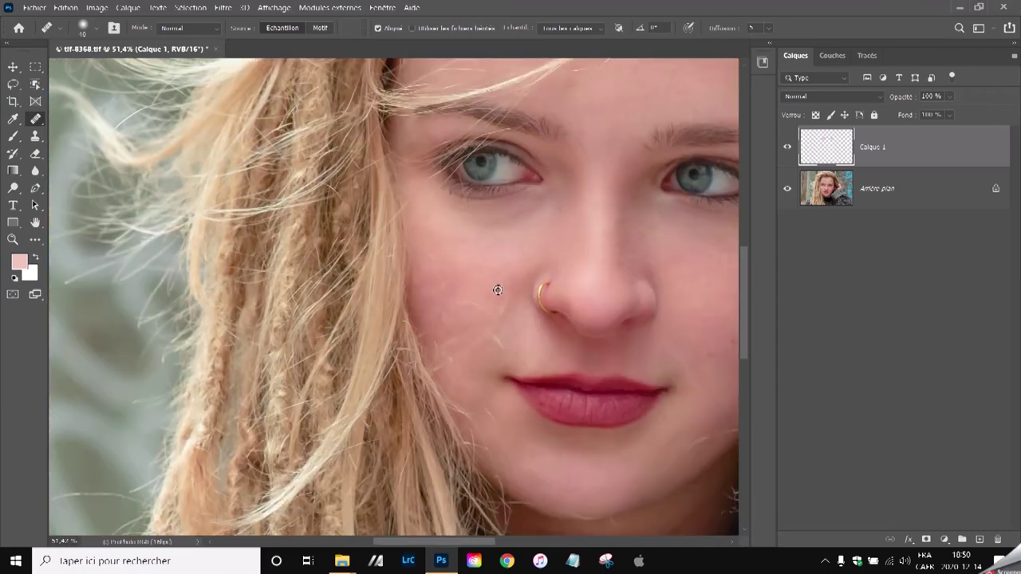
{"action": "scroll", "coordinate": [508, 283], "scroll_direction": "right", "scroll_amount": 3}
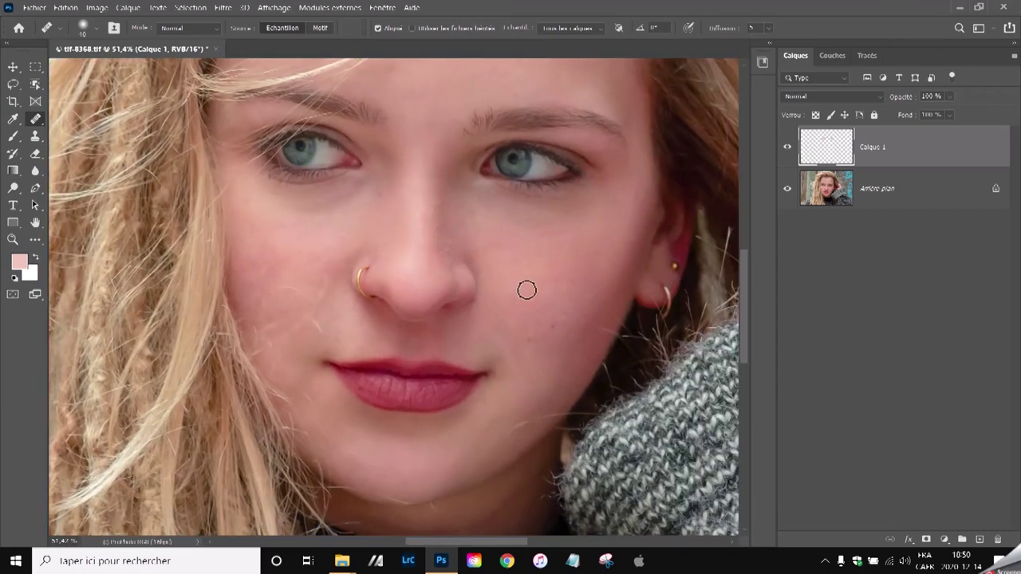
{"action": "scroll", "coordinate": [576, 343], "scroll_direction": "up", "scroll_amount": 4}
{"action": "scroll", "coordinate": [576, 343], "scroll_direction": "up", "scroll_amount": 1}
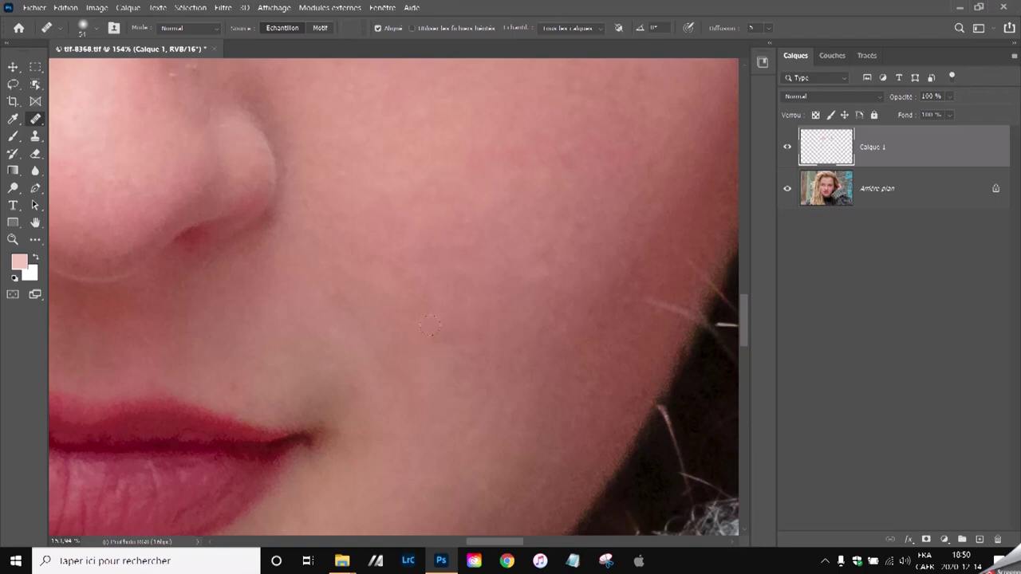
{"action": "scroll", "coordinate": [531, 229], "scroll_direction": "down", "scroll_amount": 3}
{"action": "scroll", "coordinate": [530, 230], "scroll_direction": "down", "scroll_amount": 1}
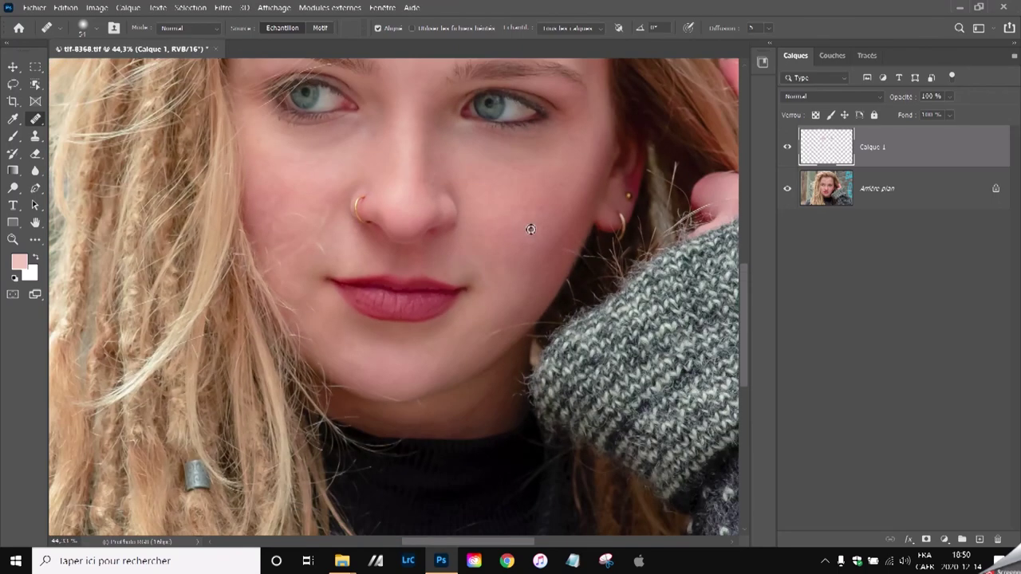
{"action": "scroll", "coordinate": [573, 216], "scroll_direction": "up", "scroll_amount": 1}
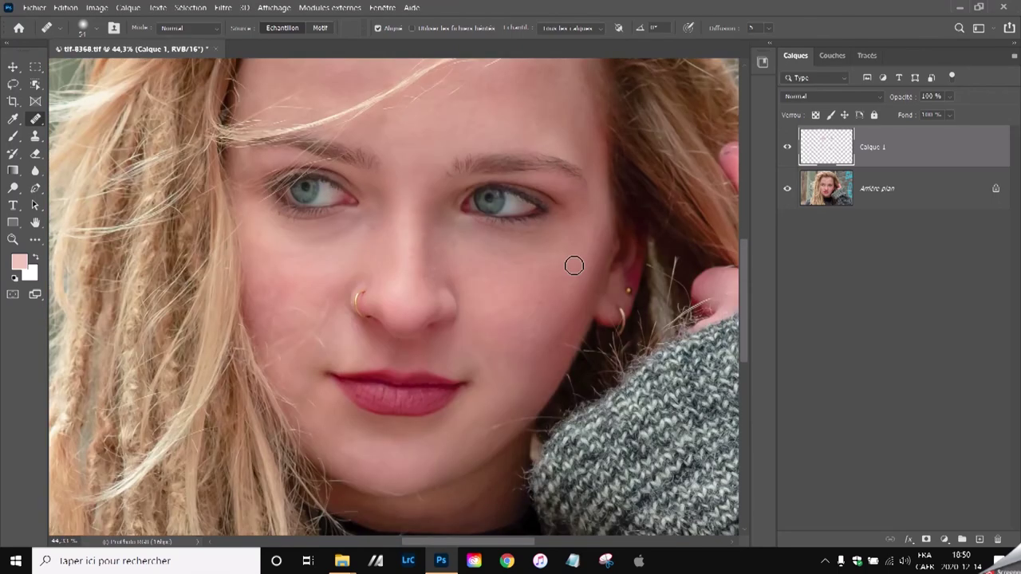
{"action": "scroll", "coordinate": [388, 237], "scroll_direction": "up", "scroll_amount": 1}
{"action": "scroll", "coordinate": [374, 242], "scroll_direction": "up", "scroll_amount": 2}
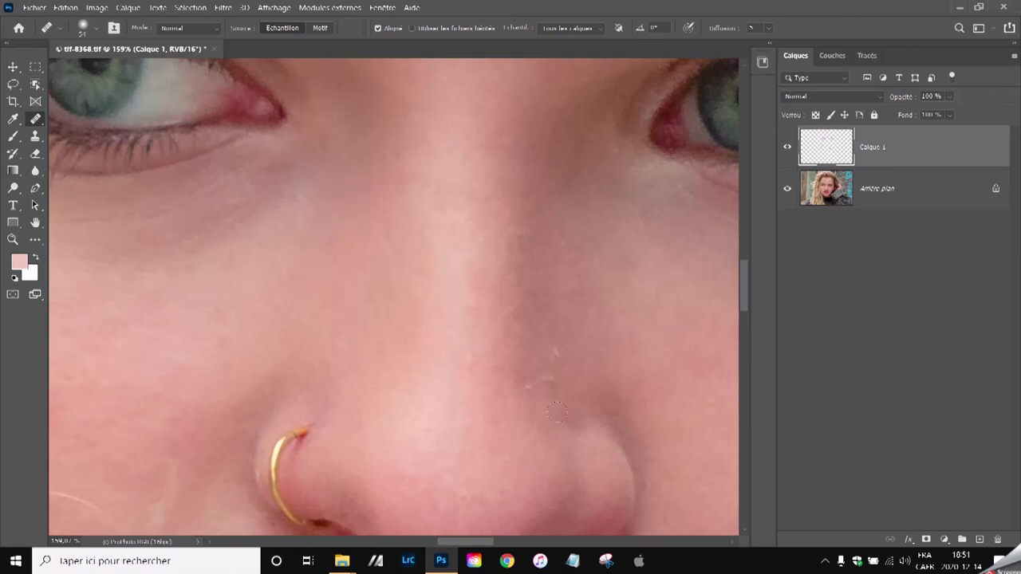
{"action": "scroll", "coordinate": [568, 425], "scroll_direction": "up", "scroll_amount": 1}
{"action": "left_click", "coordinate": [594, 344], "text": "alt"}
{"action": "left_click", "coordinate": [549, 321]}
{"action": "left_click", "coordinate": [574, 356]}
{"action": "left_click", "coordinate": [546, 411], "text": "alt"}
{"action": "left_click", "coordinate": [509, 372]}
Zoom out to centre the whole face and select the Arrière-plan layer.
{"action": "scroll", "coordinate": [560, 377], "scroll_direction": "down", "scroll_amount": 2}
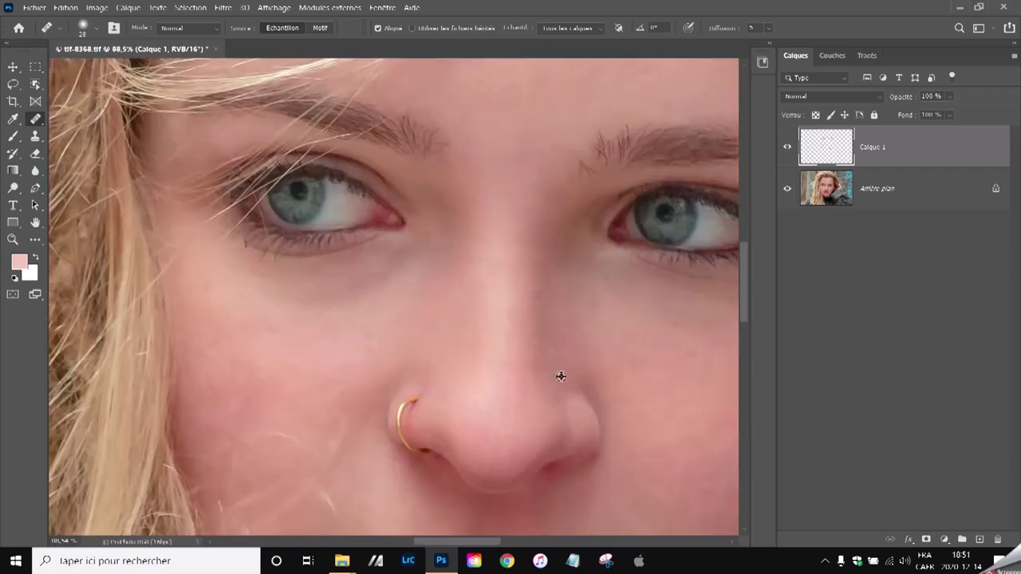
{"action": "scroll", "coordinate": [560, 377], "scroll_direction": "down", "scroll_amount": 2}
{"action": "key", "text": "space"}
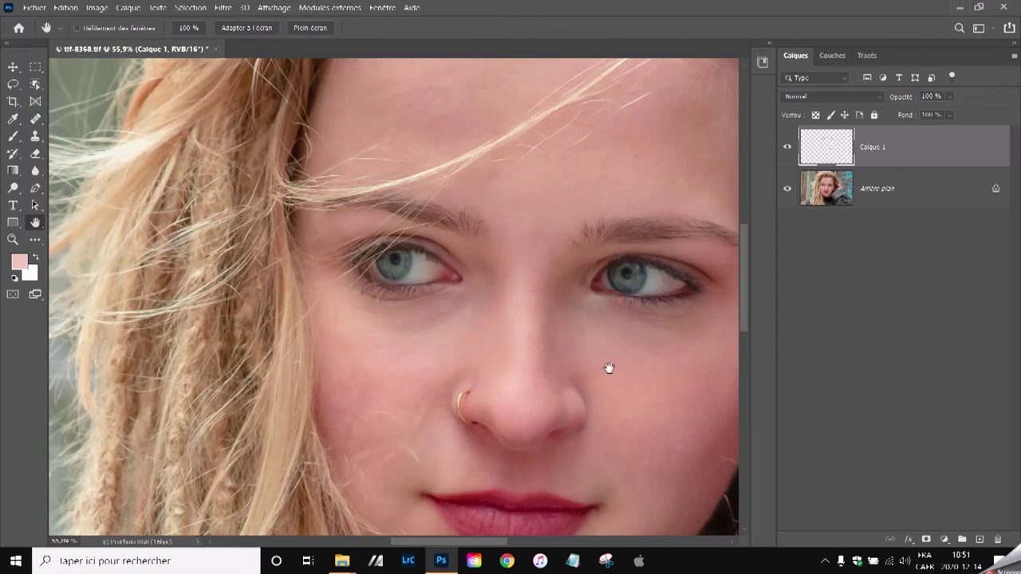
{"action": "left_click_drag", "start_coordinate": [609, 364], "coordinate": [513, 246]}
{"action": "scroll", "coordinate": [513, 247], "scroll_direction": "down", "scroll_amount": 1}
{"action": "scroll", "coordinate": [507, 206], "scroll_direction": "down", "scroll_amount": 1}
{"action": "left_click_drag", "start_coordinate": [500, 164], "coordinate": [502, 218]}
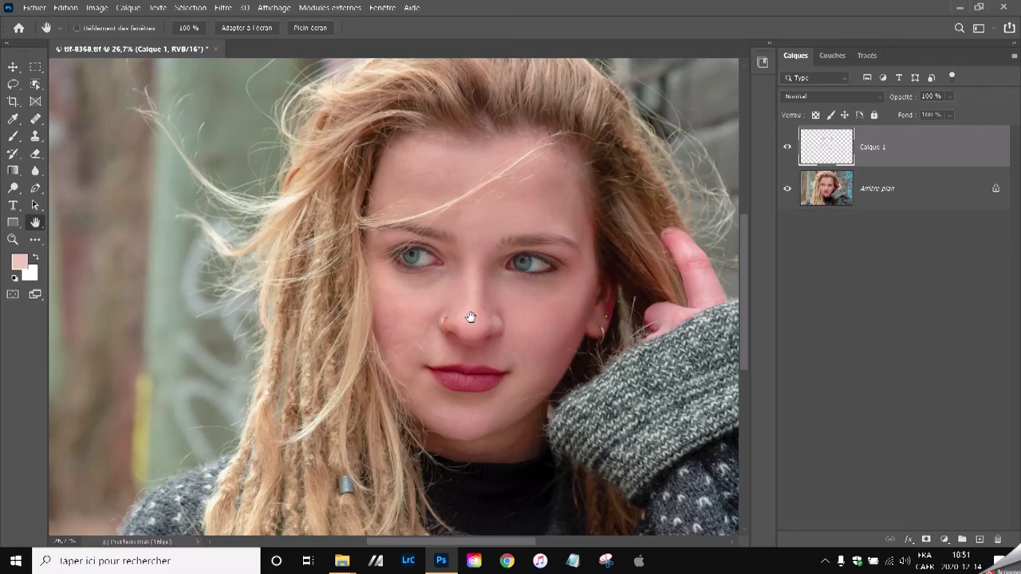
{"action": "left_click", "coordinate": [931, 196]}
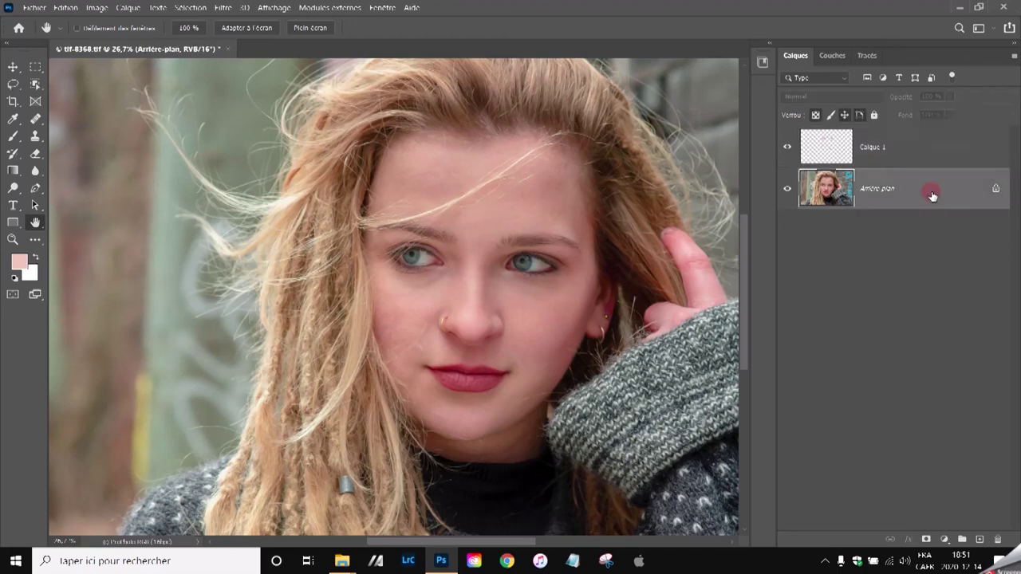
Flatten the image into a single Arrière-plan layer.
{"action": "right_click", "coordinate": [932, 196]}
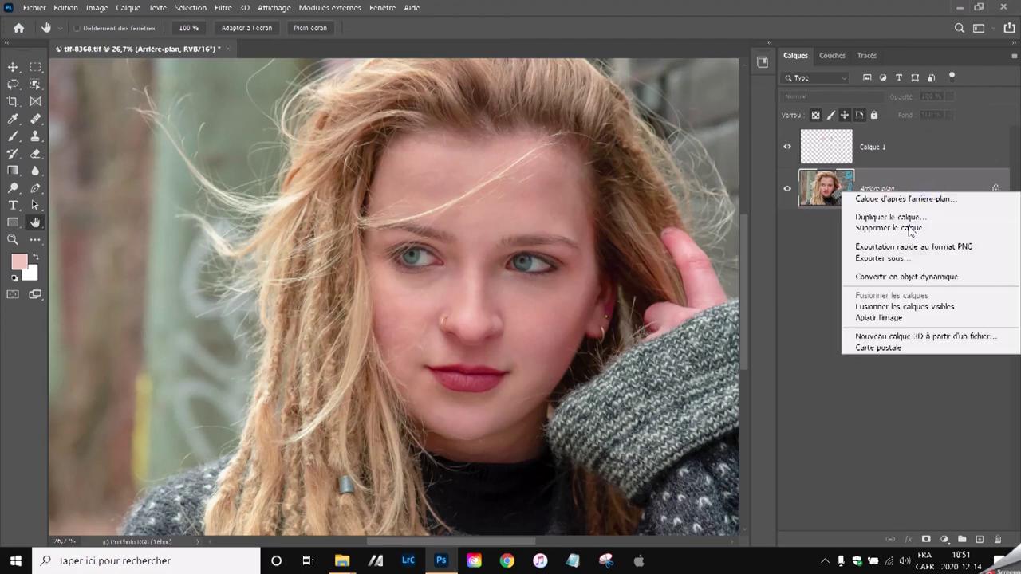
{"action": "left_click", "coordinate": [904, 319]}
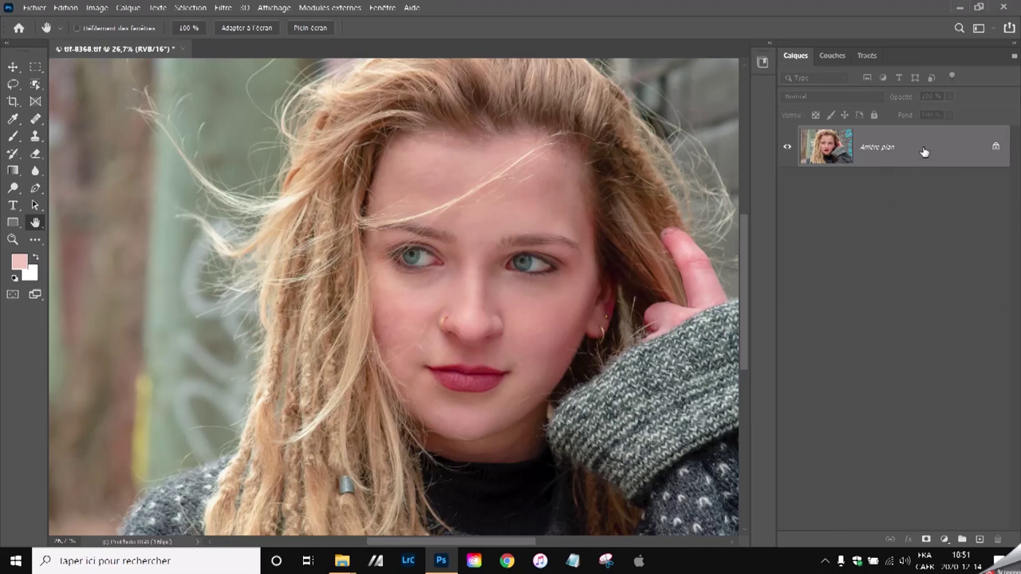
{"action": "left_click_drag", "start_coordinate": [682, 344], "coordinate": [539, 343]}
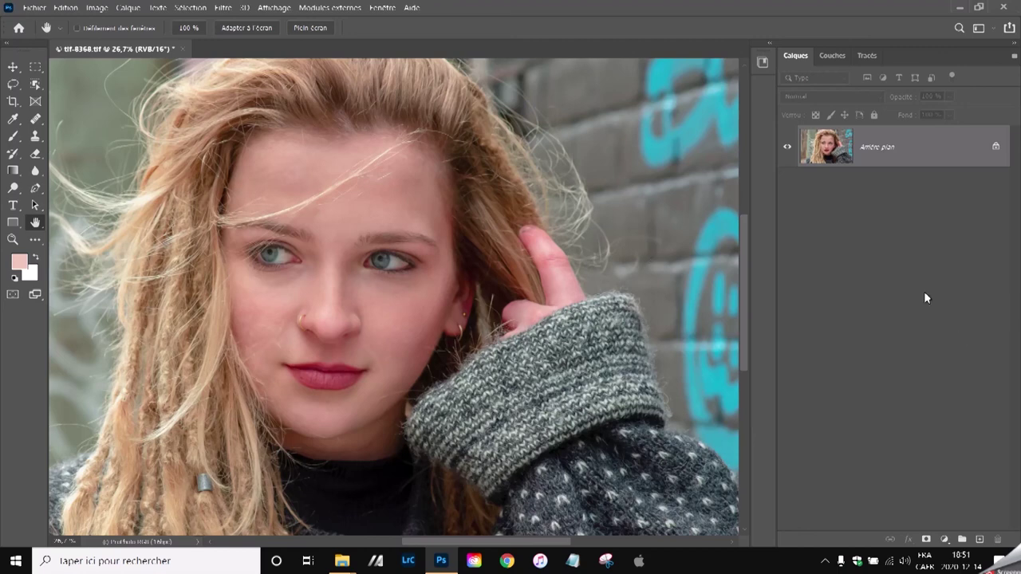
Duplicate the background layer with Ctrl+J and centre the face in view.
{"action": "key", "text": "ctrl+j"}
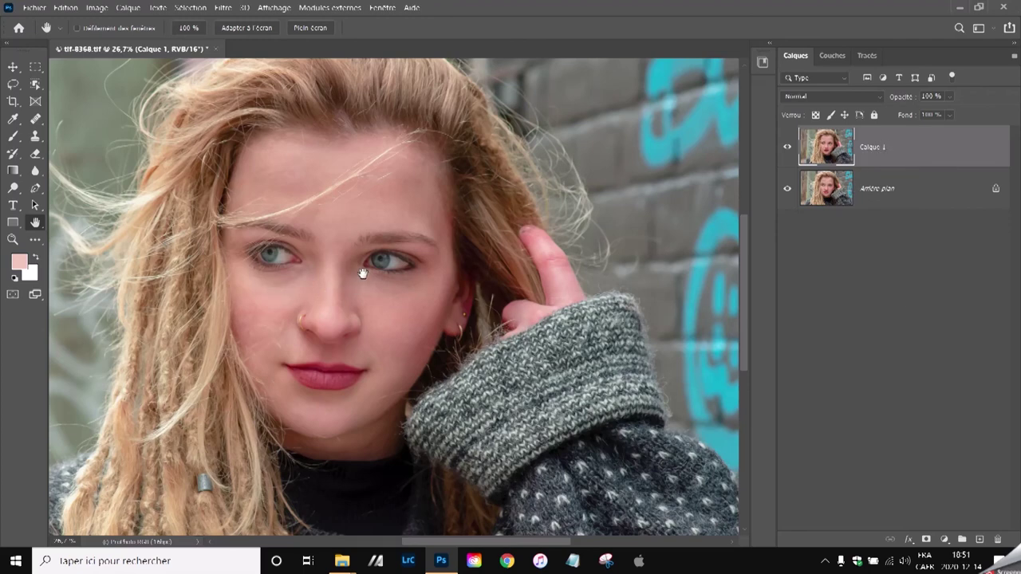
{"action": "scroll", "coordinate": [365, 263], "scroll_direction": "up", "scroll_amount": 2}
{"action": "scroll", "coordinate": [362, 274], "scroll_direction": "up", "scroll_amount": 2}
{"action": "scroll", "coordinate": [362, 273], "scroll_direction": "down", "scroll_amount": 1}
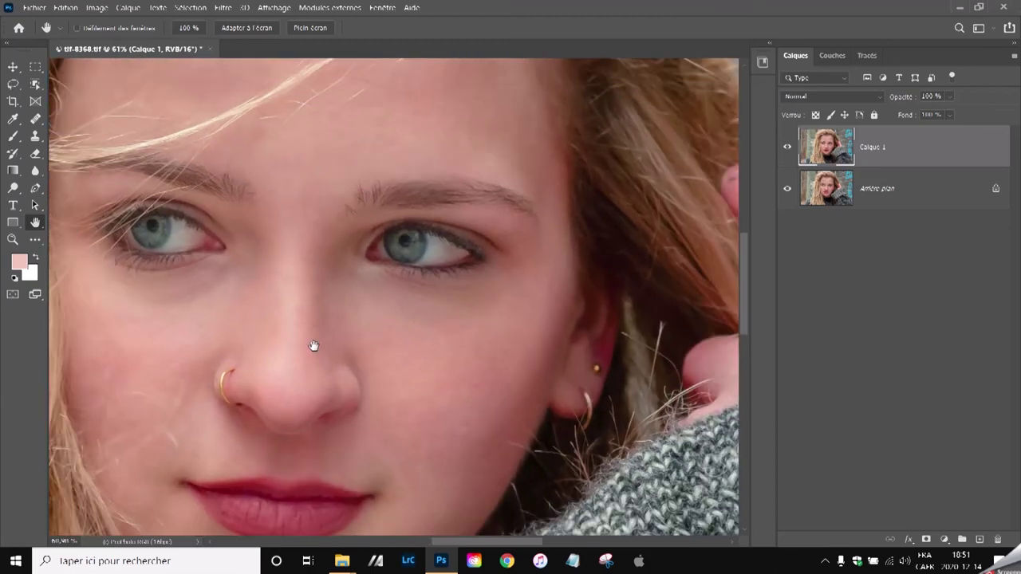
{"action": "left_click_drag", "start_coordinate": [312, 346], "coordinate": [394, 269]}
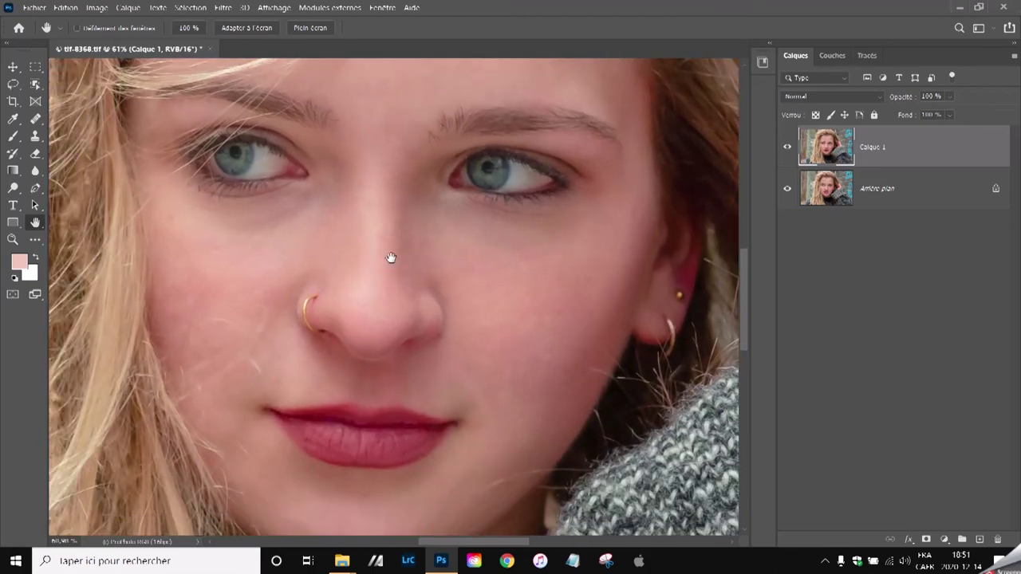
{"action": "left_click", "coordinate": [223, 8]}
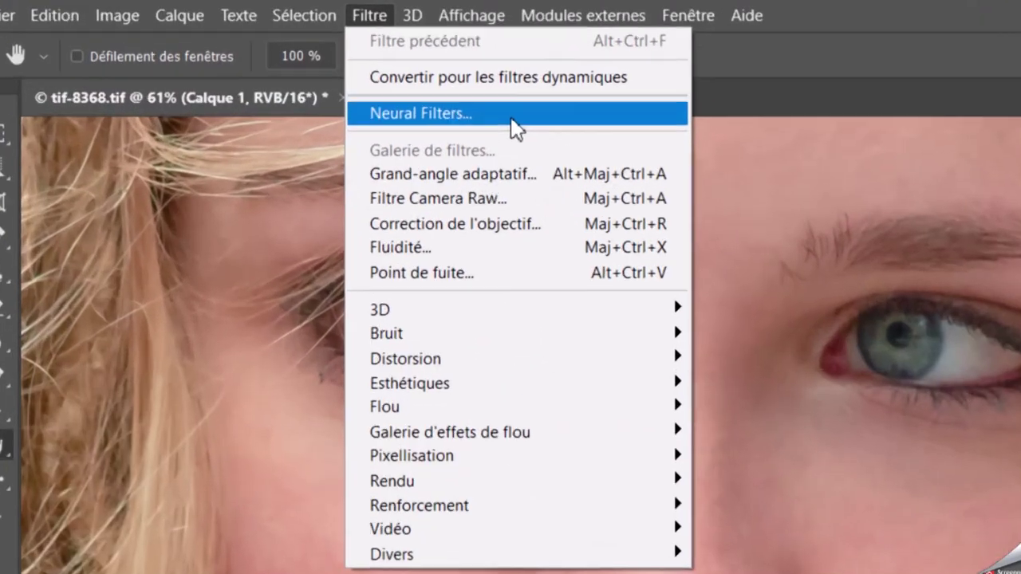
Open Neural Filters, browse the Beta filters, and switch on Lissage de la peau.
{"action": "left_click", "coordinate": [514, 124]}
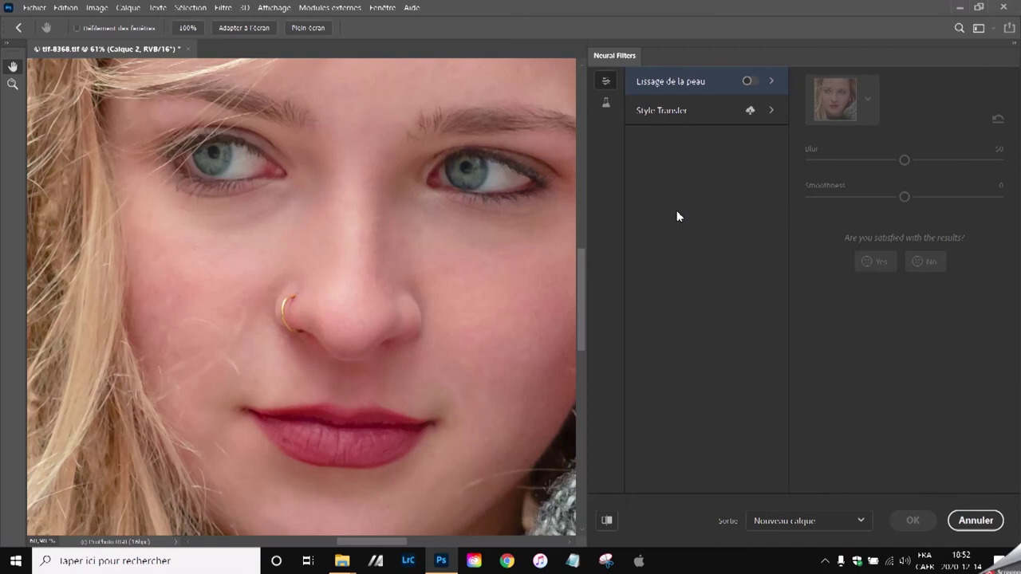
{"action": "left_click_drag", "start_coordinate": [510, 265], "coordinate": [407, 285]}
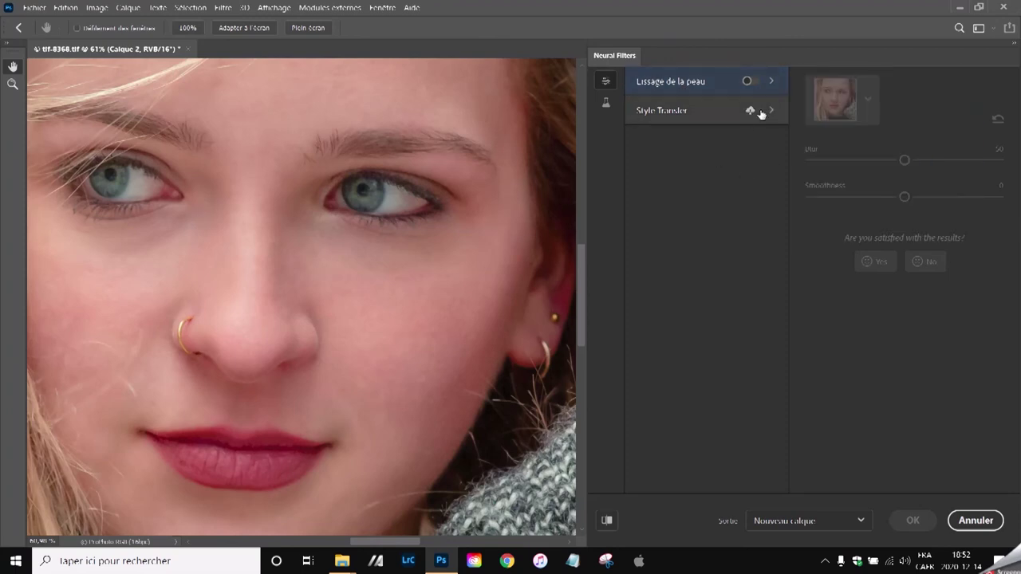
{"action": "mouse_move", "coordinate": [671, 112]}
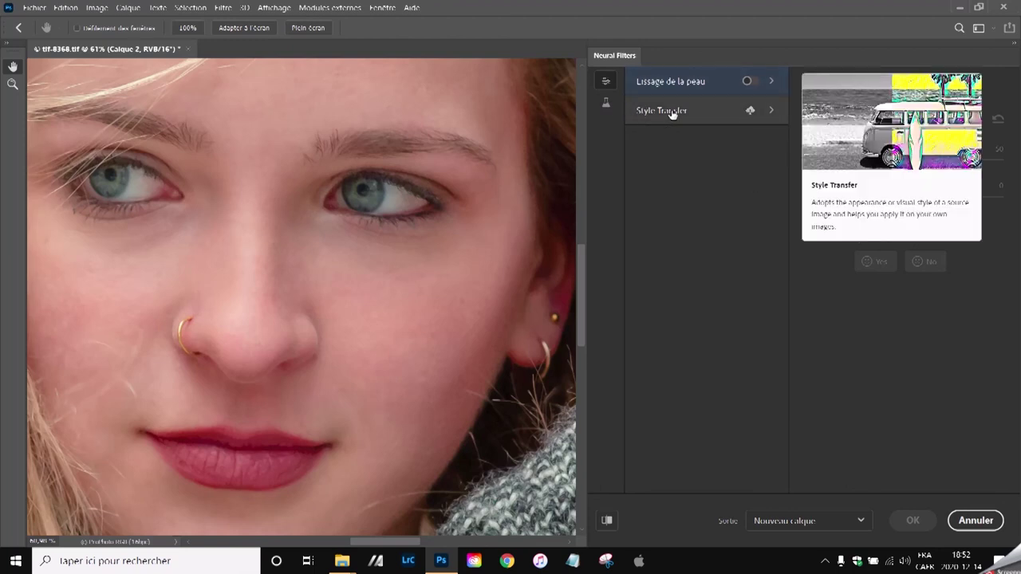
{"action": "left_click", "coordinate": [607, 104]}
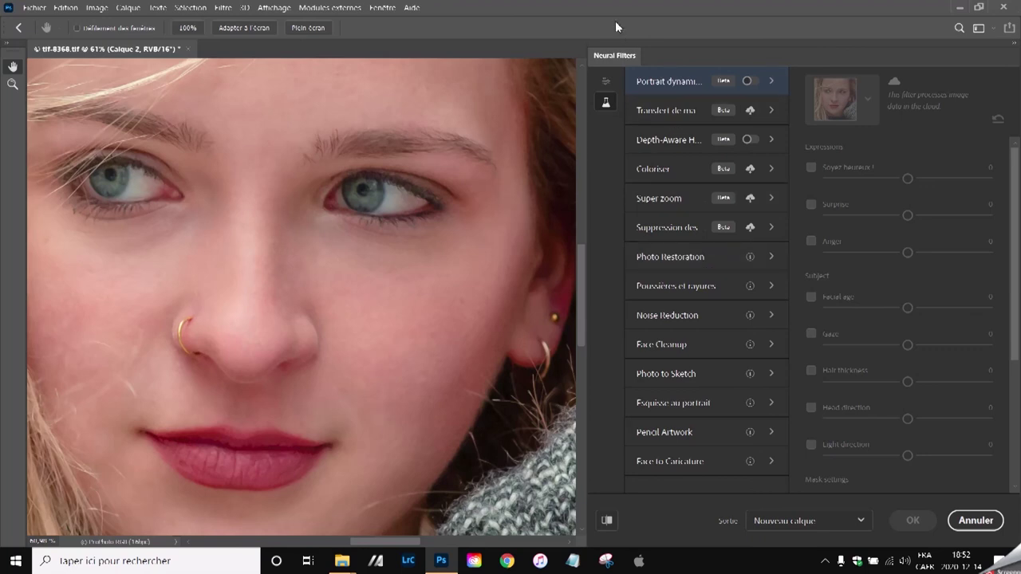
{"action": "left_click", "coordinate": [607, 81]}
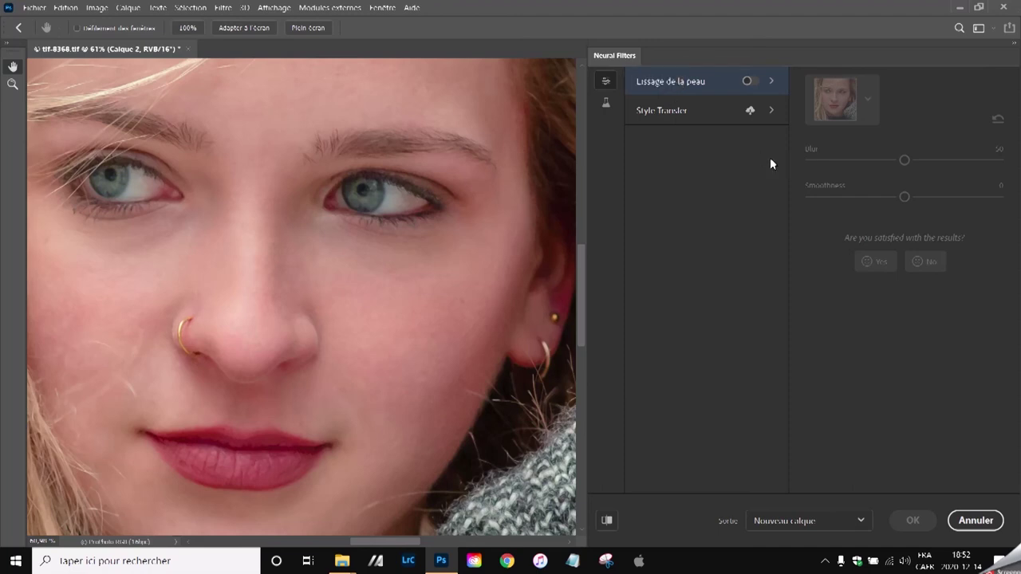
{"action": "left_click", "coordinate": [750, 82]}
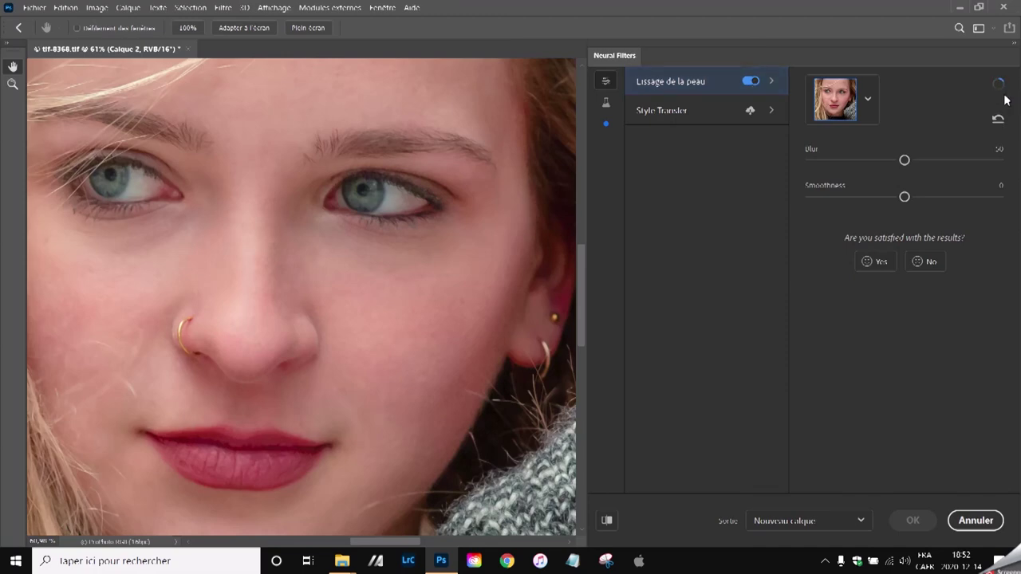
{"action": "scroll", "coordinate": [451, 339], "scroll_direction": "down", "scroll_amount": 5}
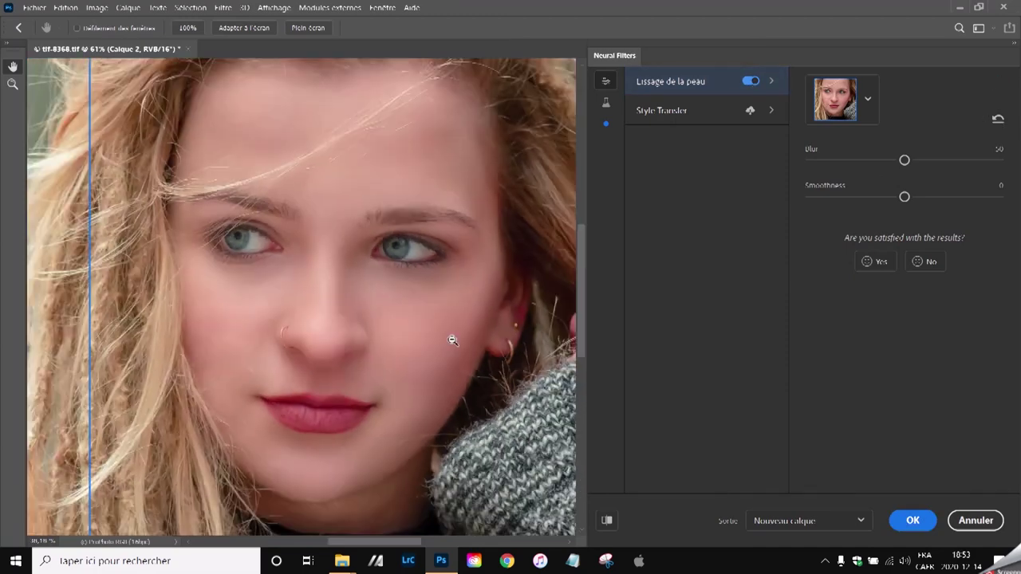
{"action": "scroll", "coordinate": [412, 299], "scroll_direction": "up", "scroll_amount": 1}
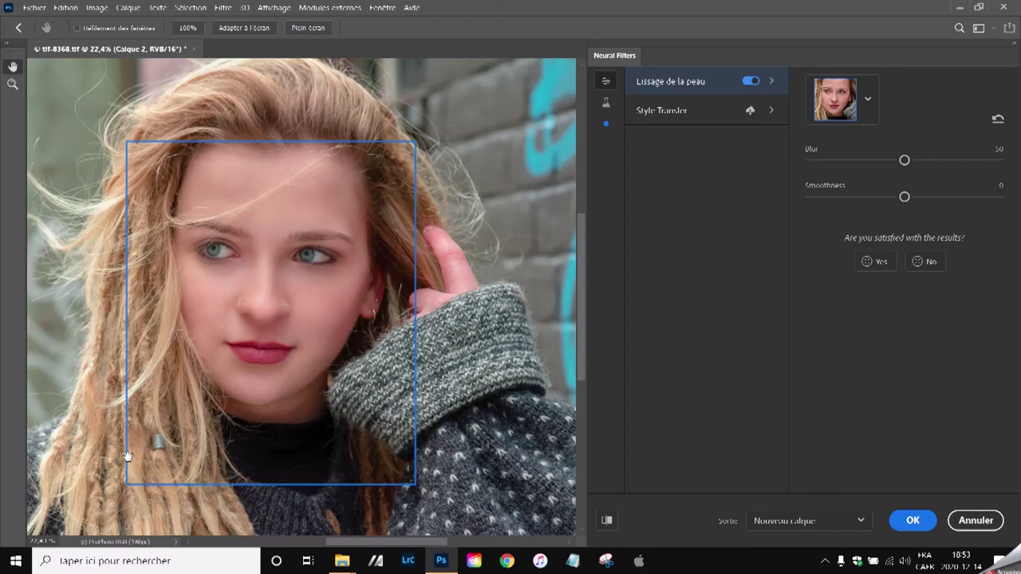
{"action": "left_click", "coordinate": [263, 281], "text": "ctrl"}
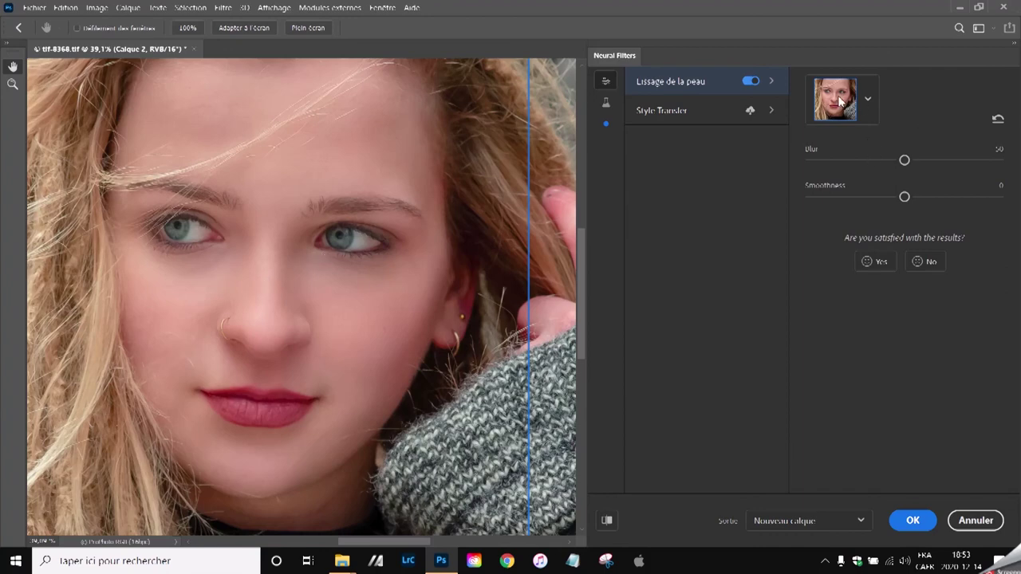
{"action": "left_click", "coordinate": [870, 101]}
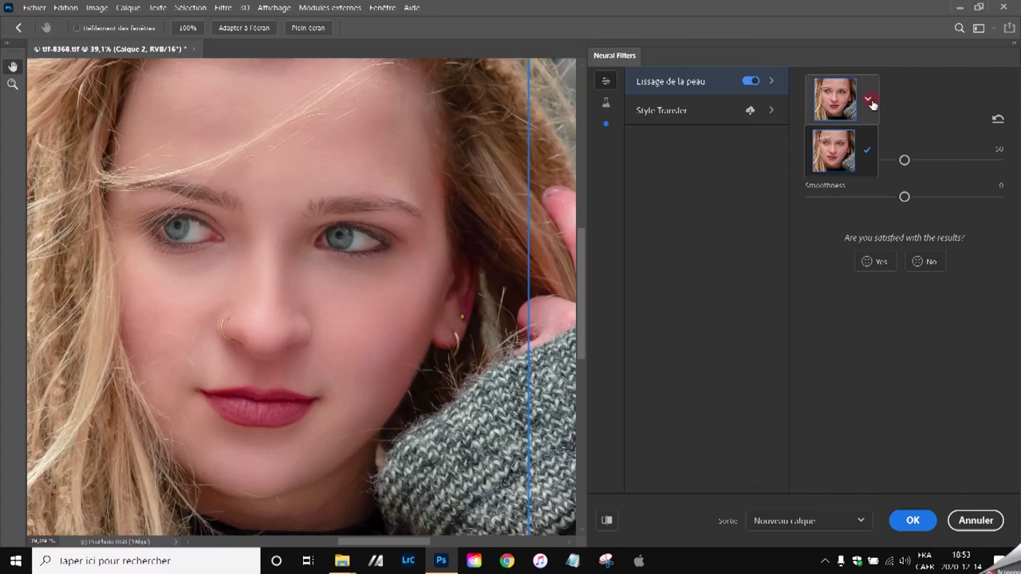
{"action": "left_click", "coordinate": [870, 100]}
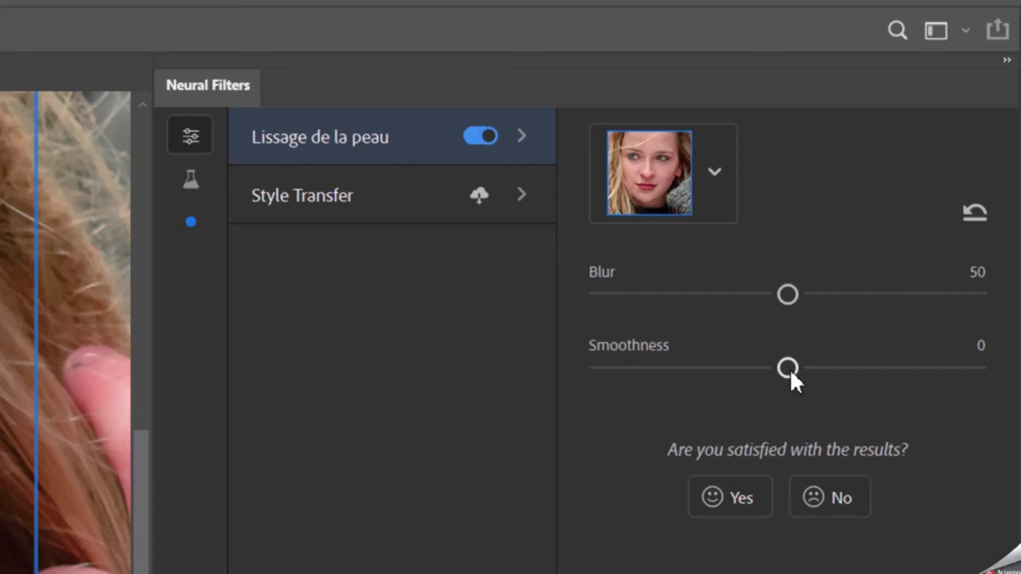
Set Lissage de la peau Blur to 0 and Smoothness to -50, checking the forehead close up.
{"action": "left_click_drag", "start_coordinate": [788, 368], "coordinate": [616, 369]}
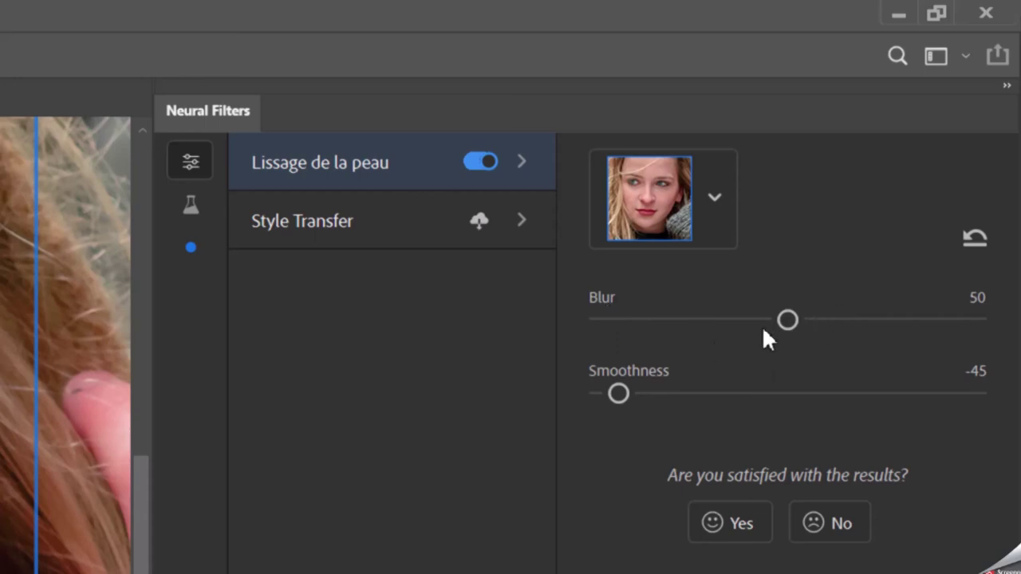
{"action": "left_click_drag", "start_coordinate": [786, 321], "coordinate": [576, 341]}
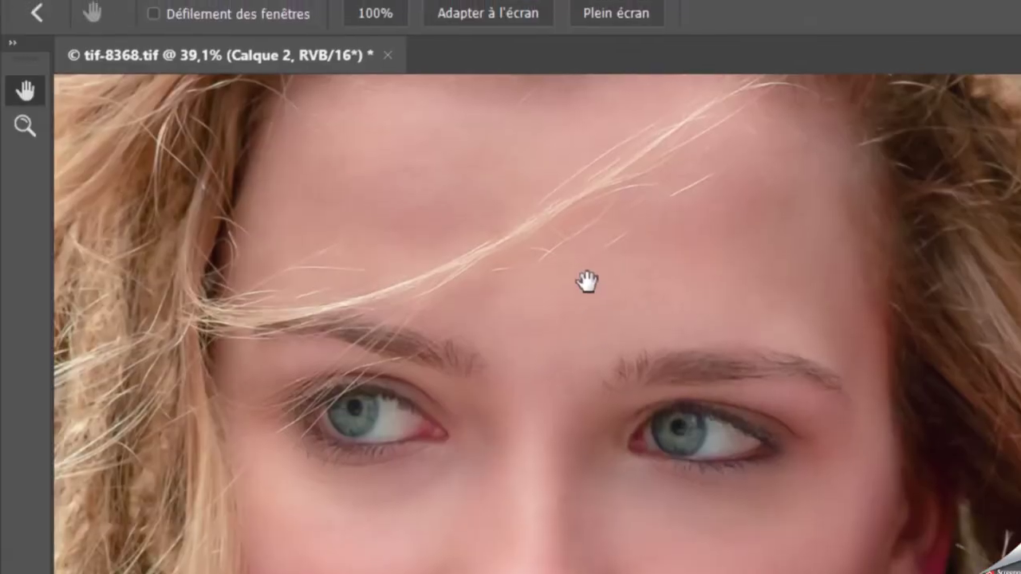
{"action": "scroll", "coordinate": [583, 280], "scroll_direction": "up", "scroll_amount": 1}
{"action": "scroll", "coordinate": [585, 315], "scroll_direction": "up", "scroll_amount": 1}
{"action": "left_click", "coordinate": [618, 340]}
{"action": "left_click_drag", "start_coordinate": [745, 337], "coordinate": [734, 508]}
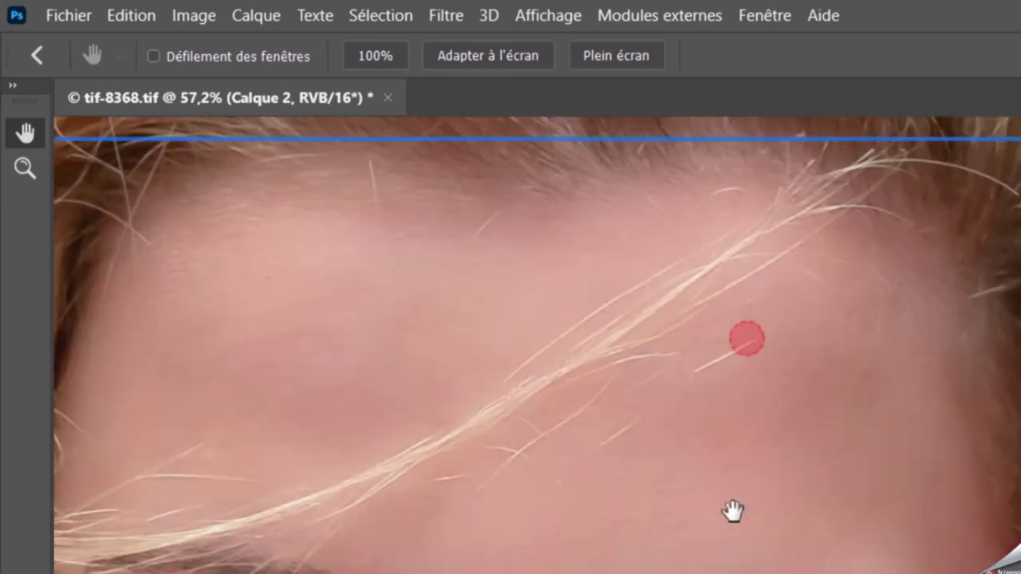
{"action": "left_click_drag", "start_coordinate": [606, 506], "coordinate": [787, 528]}
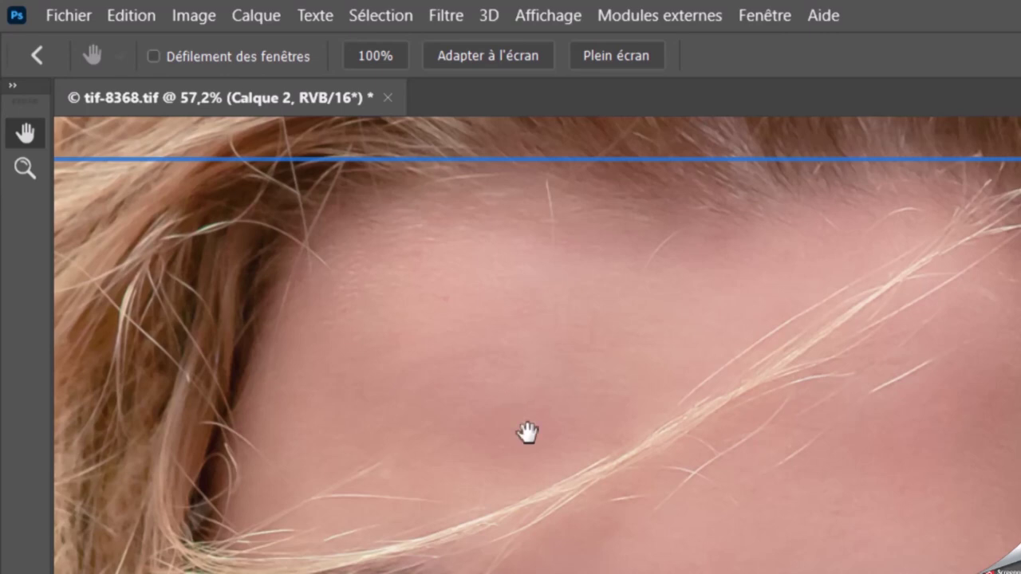
{"action": "scroll", "coordinate": [533, 439], "scroll_direction": "up", "scroll_amount": 3}
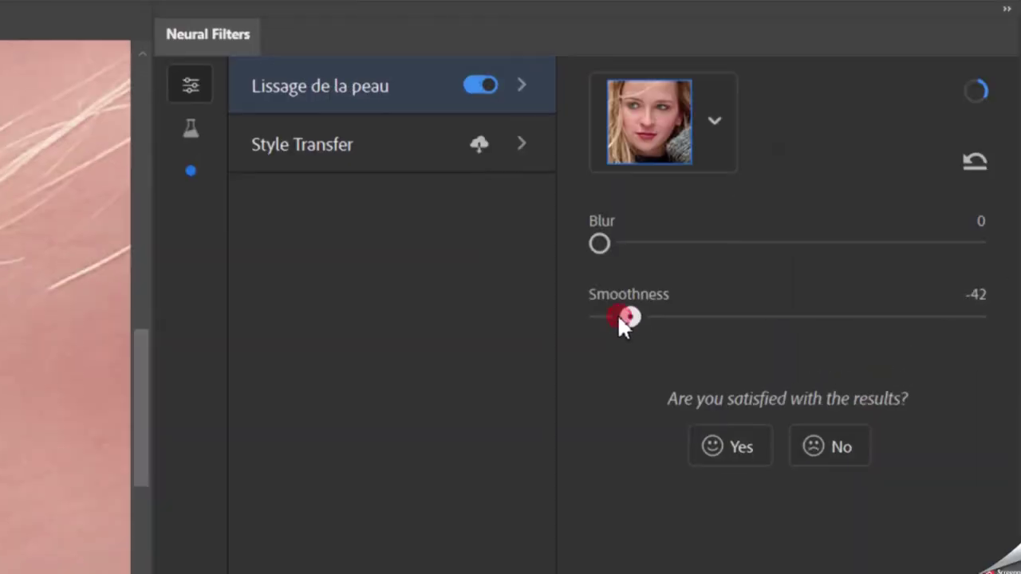
{"action": "left_click_drag", "start_coordinate": [618, 317], "coordinate": [533, 326]}
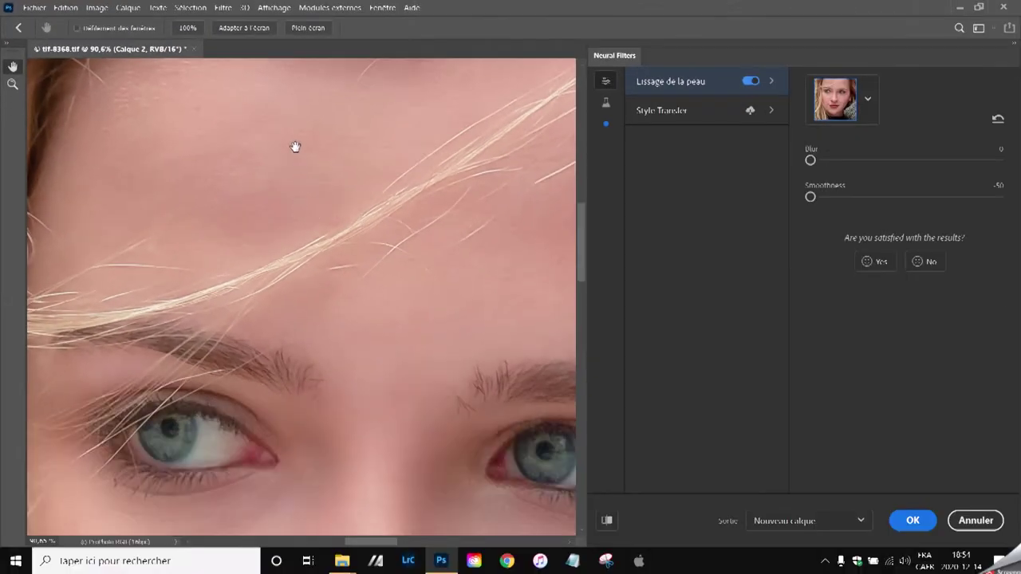
Raise the skin-smoothing Blur to 25 and pan to bring both eyes into view.
{"action": "left_click_drag", "start_coordinate": [295, 147], "coordinate": [324, 146]}
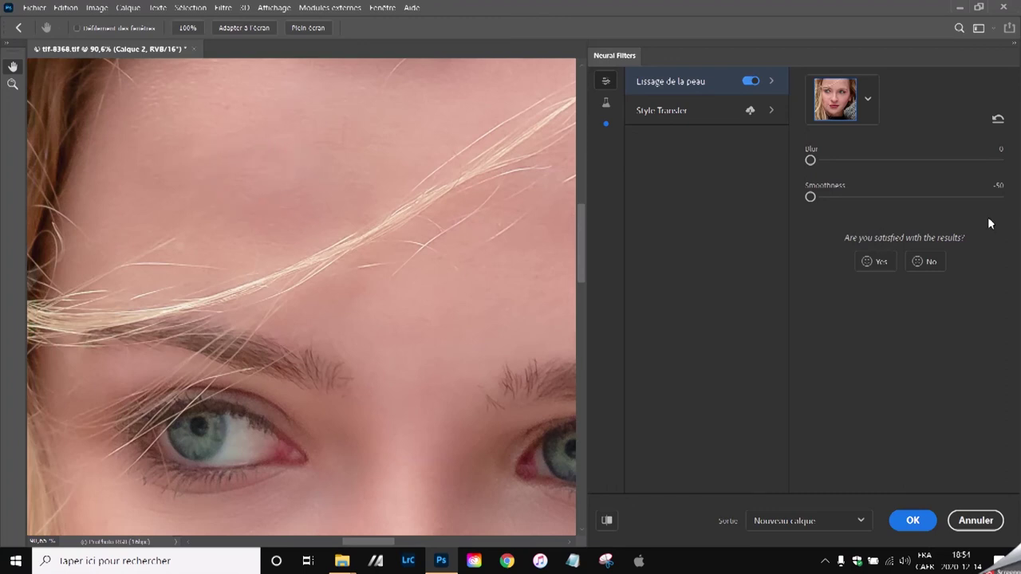
{"action": "left_click_drag", "start_coordinate": [811, 161], "coordinate": [826, 161]}
{"action": "left_click_drag", "start_coordinate": [831, 163], "coordinate": [858, 165]}
{"action": "left_click_drag", "start_coordinate": [465, 135], "coordinate": [274, 189]}
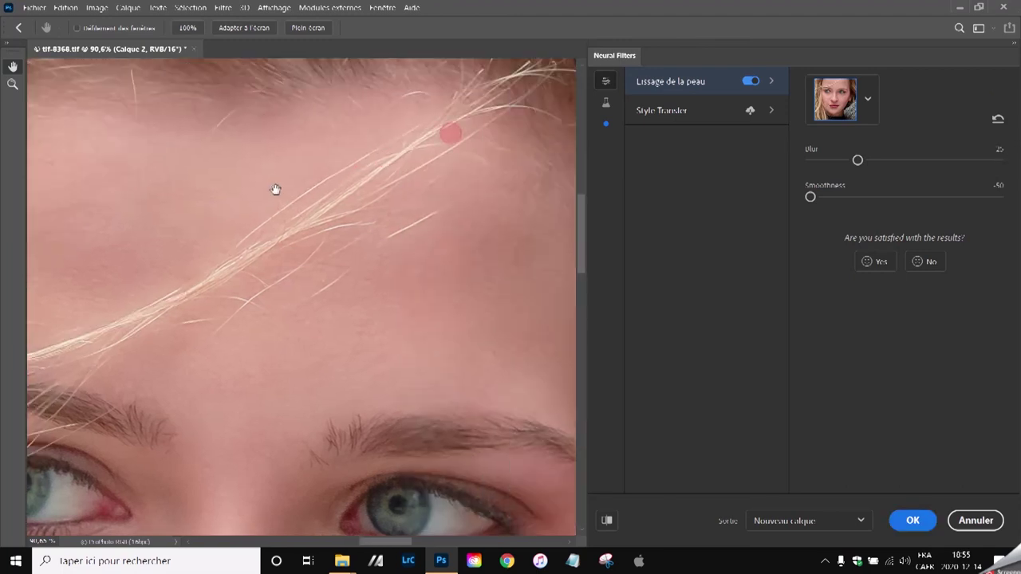
{"action": "left_click_drag", "start_coordinate": [529, 343], "coordinate": [365, 274]}
{"action": "left_click_drag", "start_coordinate": [272, 281], "coordinate": [422, 192]}
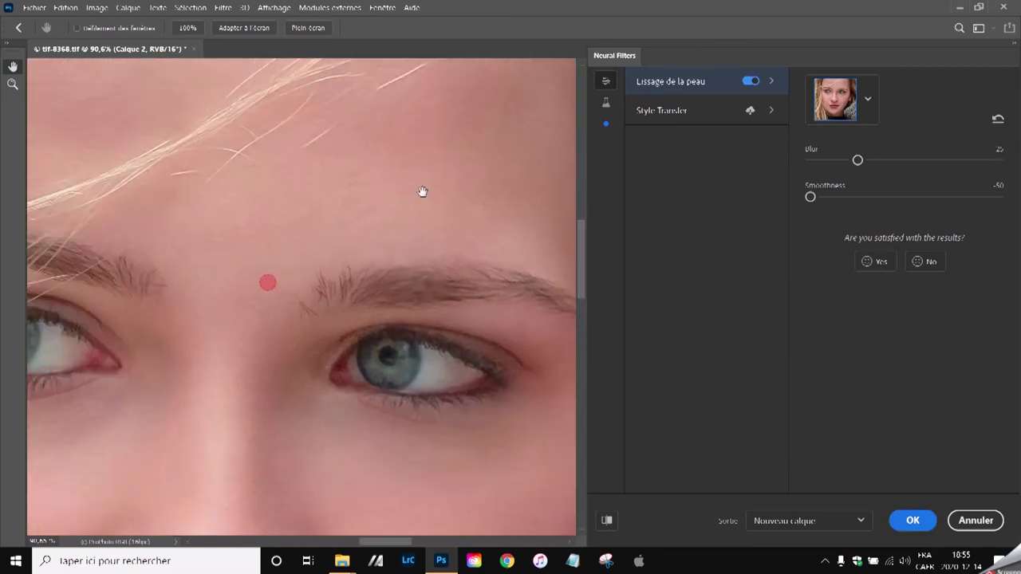
Raise Blur to 35 and inspect the eyes, nose and lips.
{"action": "left_click_drag", "start_coordinate": [857, 160], "coordinate": [876, 161]}
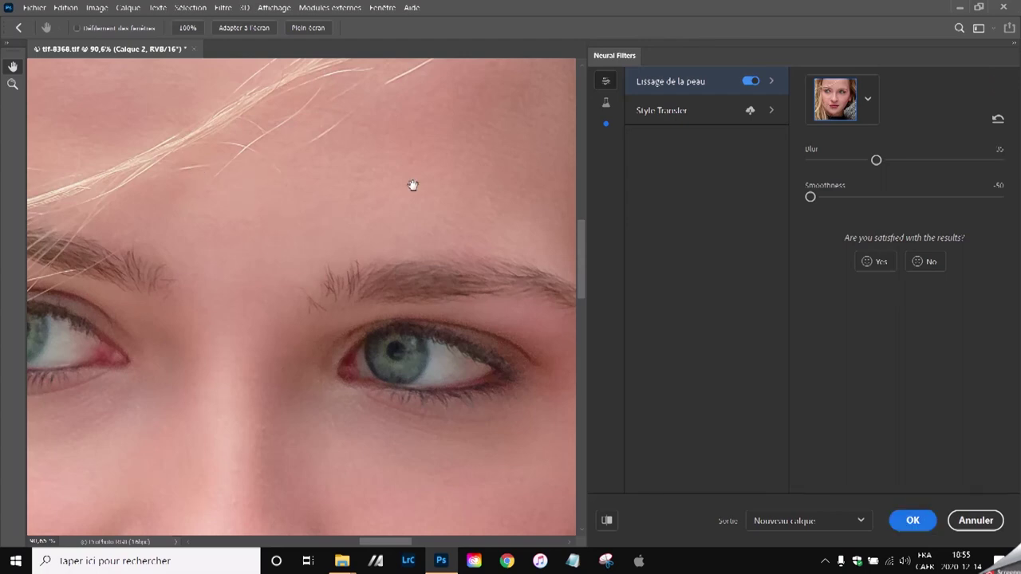
{"action": "scroll", "coordinate": [337, 314], "scroll_direction": "up", "scroll_amount": 3}
{"action": "left_click_drag", "start_coordinate": [120, 215], "coordinate": [257, 166]}
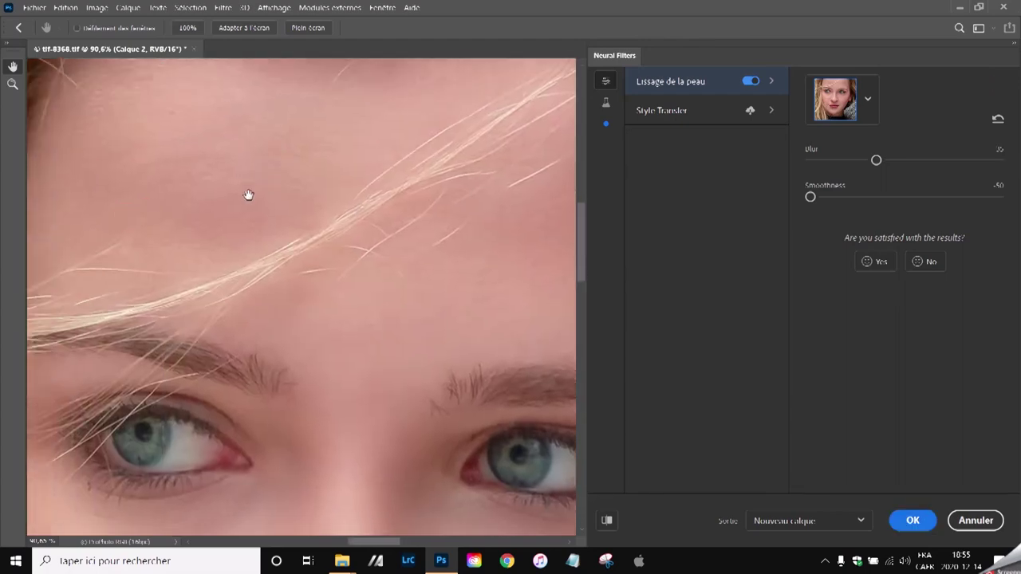
{"action": "left_click_drag", "start_coordinate": [245, 215], "coordinate": [247, 176]}
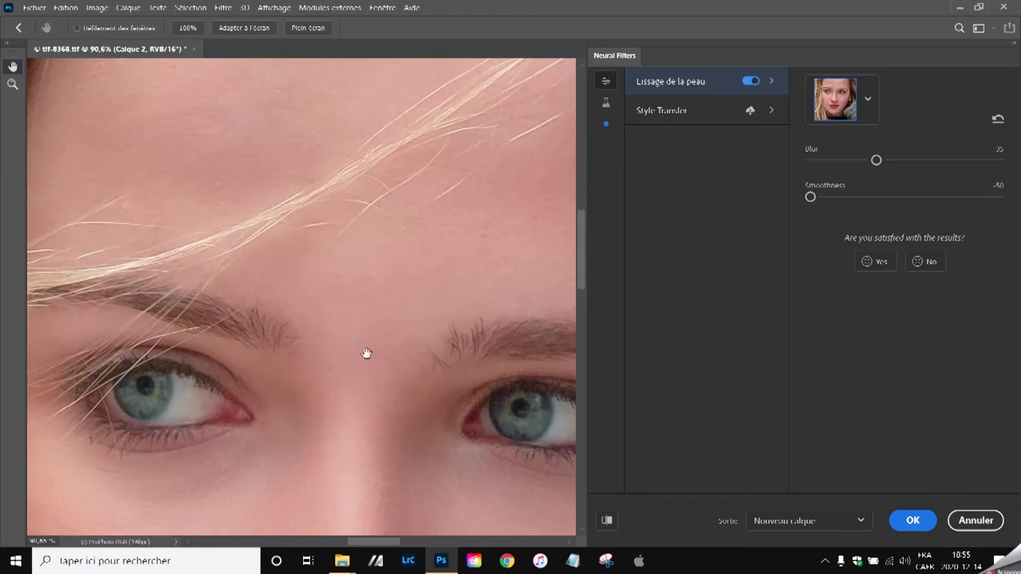
{"action": "left_click_drag", "start_coordinate": [364, 353], "coordinate": [358, 171]}
{"action": "scroll", "coordinate": [350, 292], "scroll_direction": "down", "scroll_amount": 1}
{"action": "left_click_drag", "start_coordinate": [350, 293], "coordinate": [359, 230]}
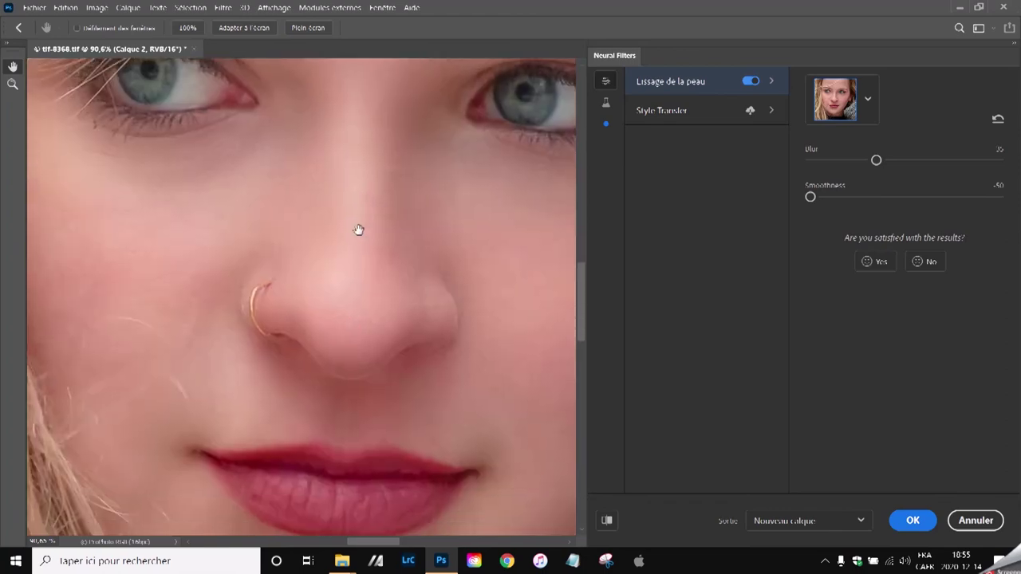
{"action": "scroll", "coordinate": [336, 248], "scroll_direction": "down", "scroll_amount": 2}
{"action": "scroll", "coordinate": [336, 248], "scroll_direction": "down", "scroll_amount": 2}
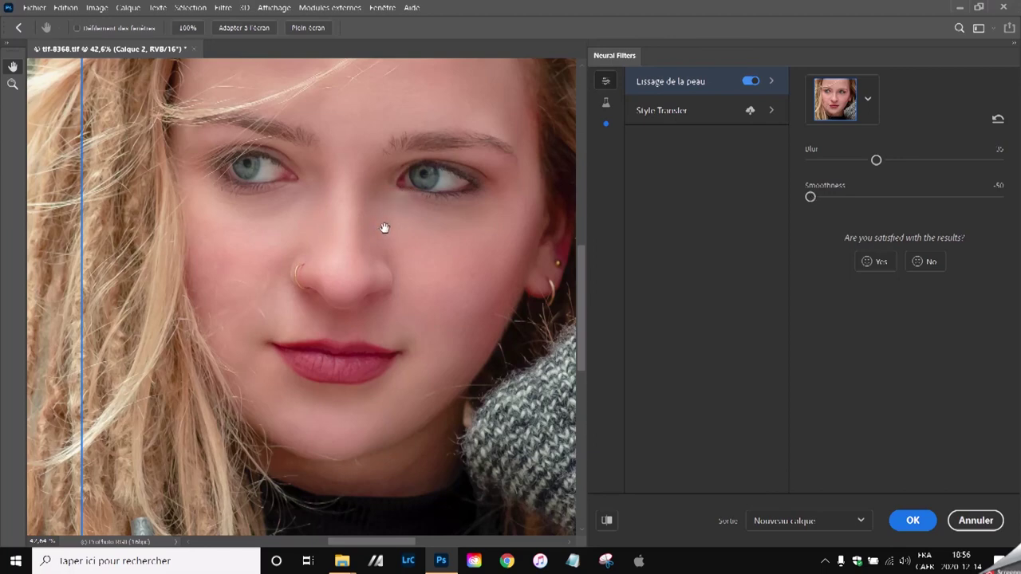
Recentre on the face and raise Smoothness from -50 to -35.
{"action": "left_click_drag", "start_coordinate": [383, 228], "coordinate": [369, 269]}
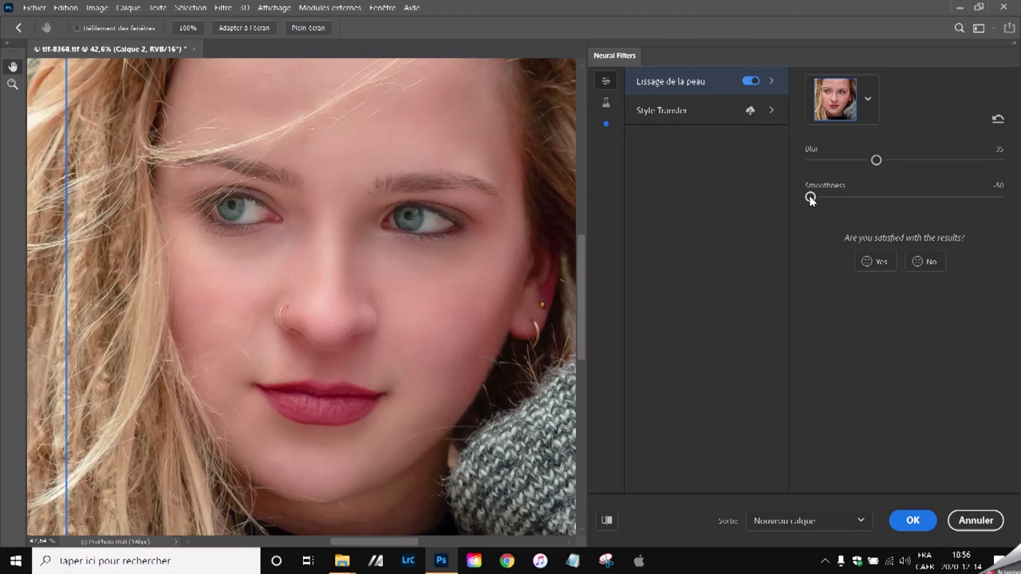
{"action": "left_click_drag", "start_coordinate": [809, 194], "coordinate": [837, 203]}
{"action": "scroll", "coordinate": [413, 288], "scroll_direction": "down", "scroll_amount": 2}
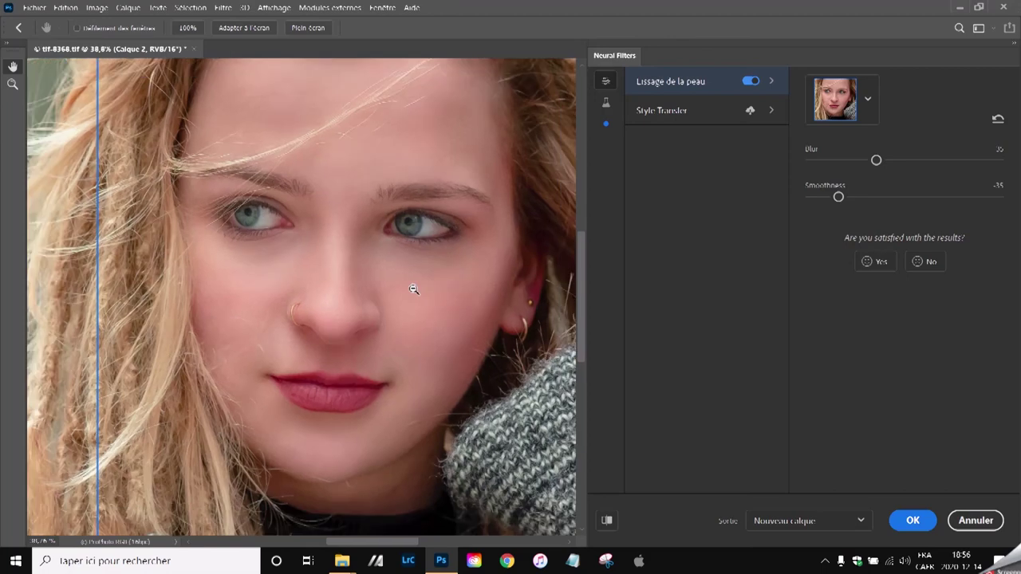
{"action": "scroll", "coordinate": [413, 288], "scroll_direction": "up", "scroll_amount": 2}
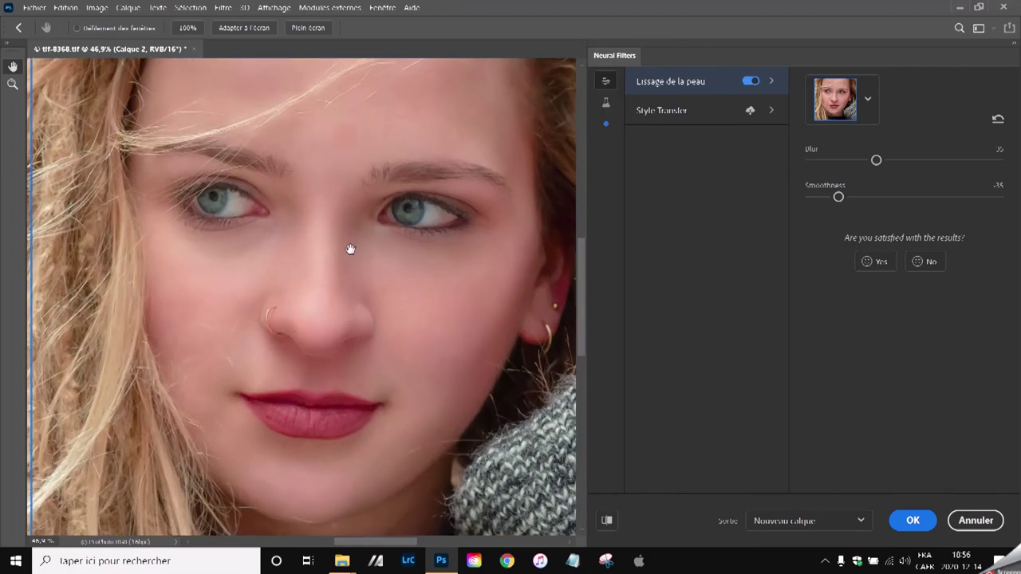
{"action": "scroll", "coordinate": [359, 274], "scroll_direction": "up", "scroll_amount": 1}
{"action": "scroll", "coordinate": [326, 274], "scroll_direction": "up", "scroll_amount": 1}
{"action": "scroll", "coordinate": [328, 273], "scroll_direction": "up", "scroll_amount": 2}
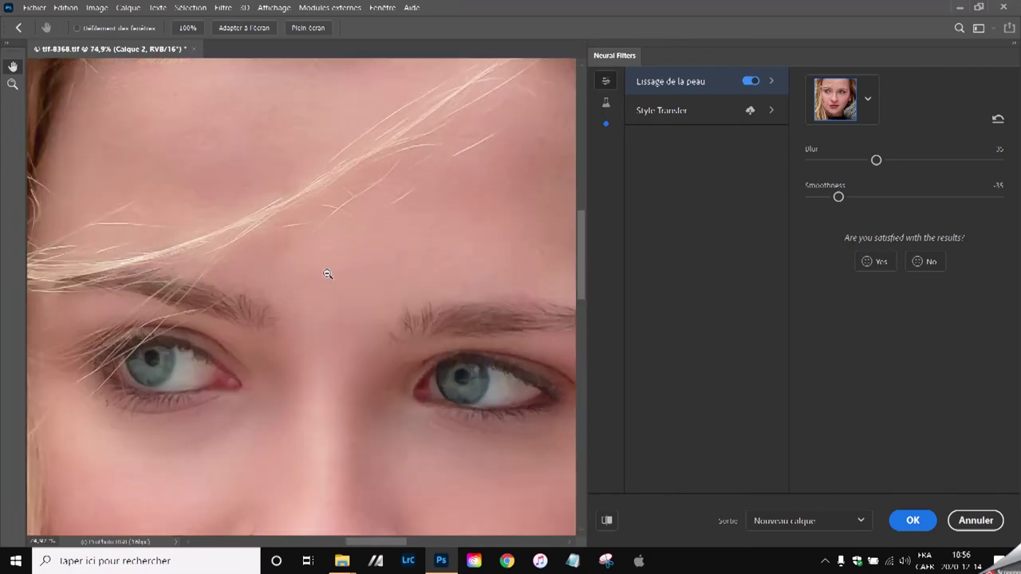
{"action": "scroll", "coordinate": [339, 275], "scroll_direction": "down", "scroll_amount": 2}
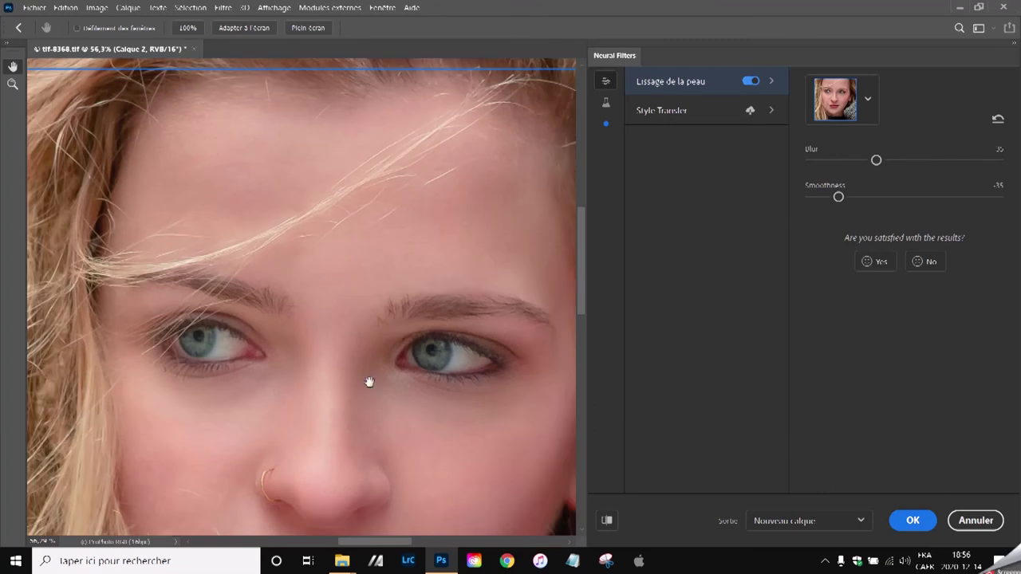
{"action": "left_click_drag", "start_coordinate": [367, 381], "coordinate": [358, 220]}
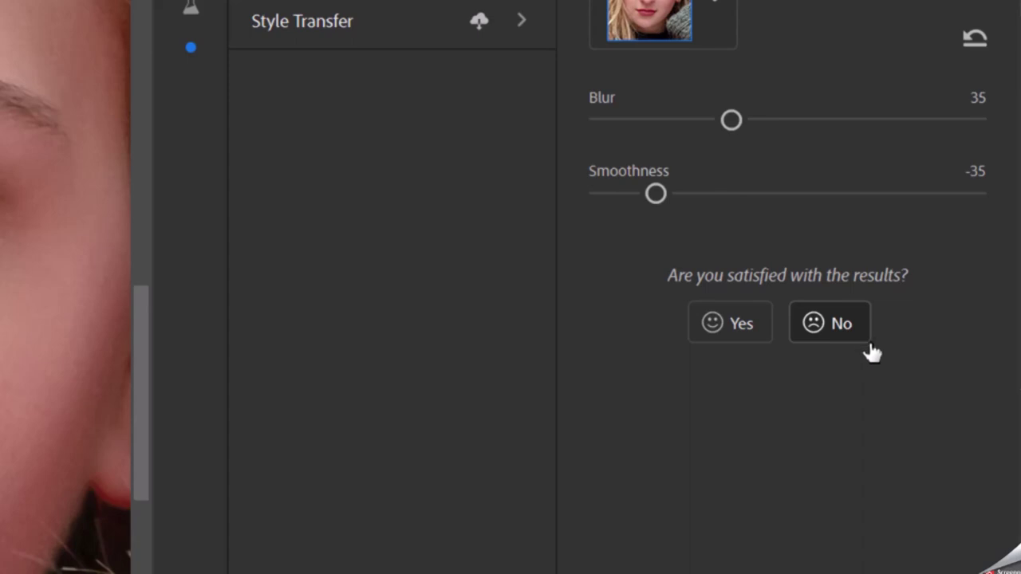
Rate the result, tick 'Refining the image or composition further', and send the feedback.
{"action": "left_click", "coordinate": [726, 337]}
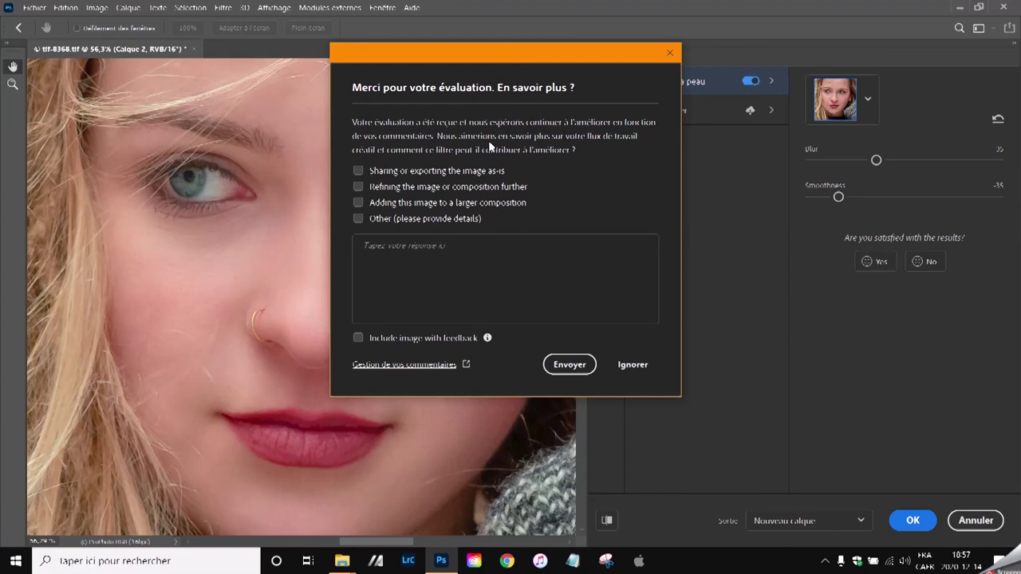
{"action": "left_click", "coordinate": [358, 187]}
{"action": "left_click", "coordinate": [572, 365]}
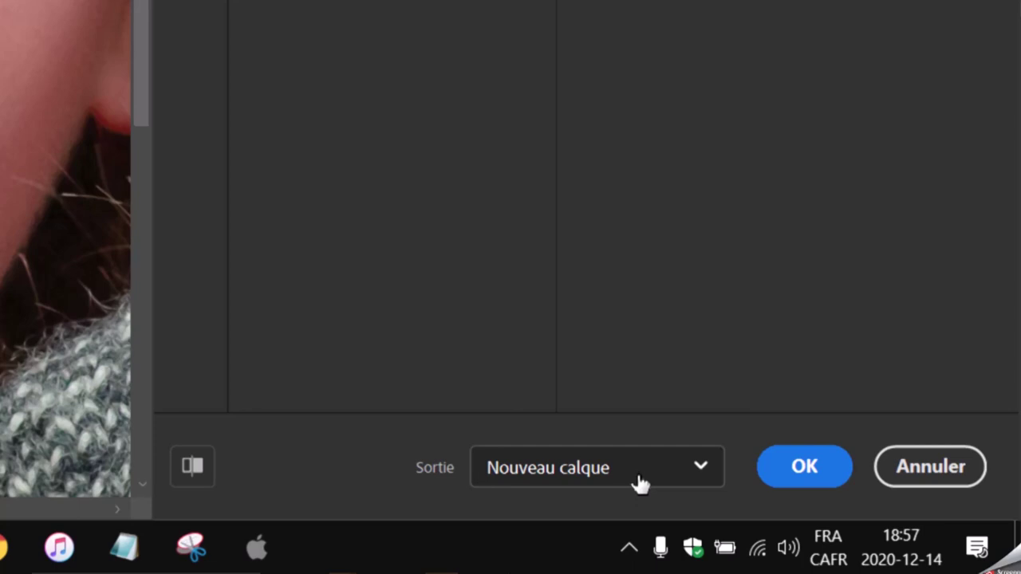
Set the Neural Filters Sortie output to Filtre dynamique.
{"action": "left_click", "coordinate": [669, 480]}
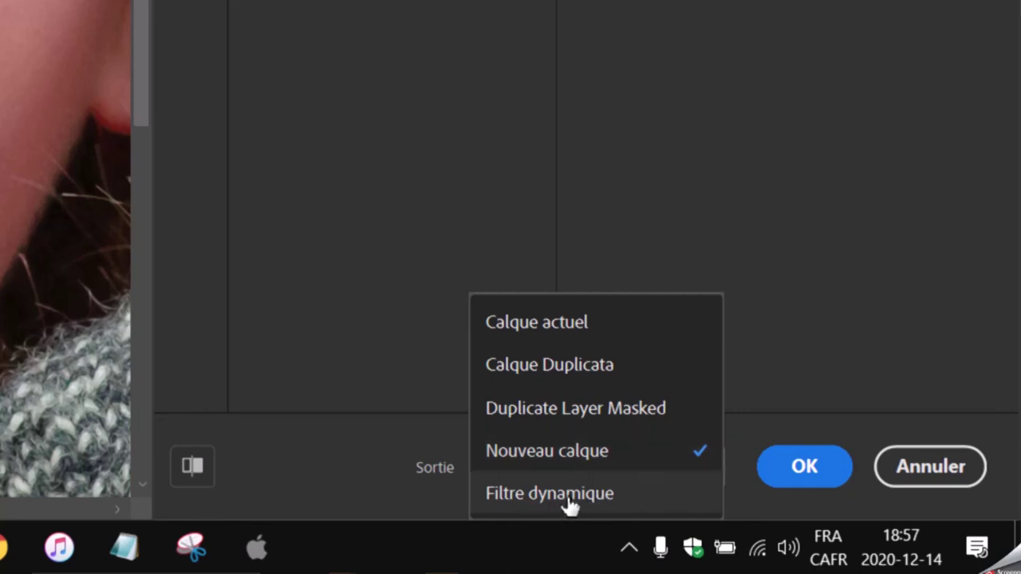
{"action": "left_click", "coordinate": [568, 494]}
{"action": "left_click", "coordinate": [706, 482]}
{"action": "left_click", "coordinate": [559, 505]}
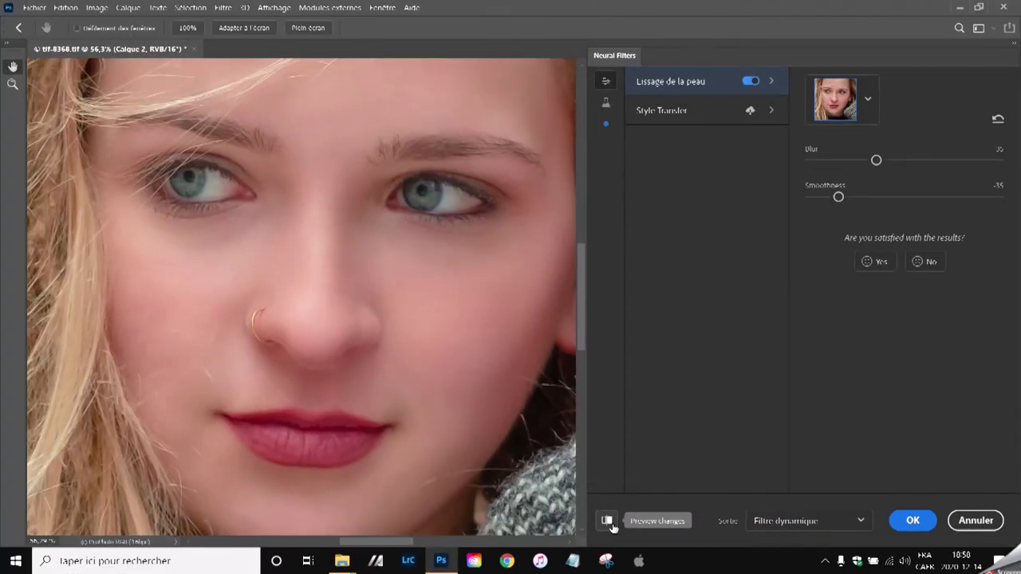
{"action": "left_click", "coordinate": [611, 526]}
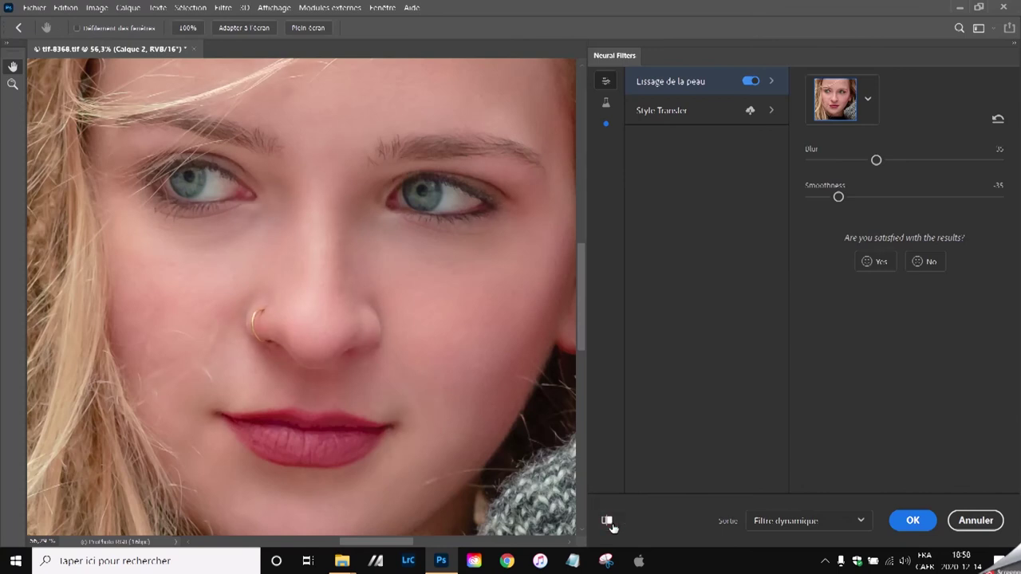
{"action": "left_click", "coordinate": [607, 521]}
{"action": "left_click", "coordinate": [608, 521]}
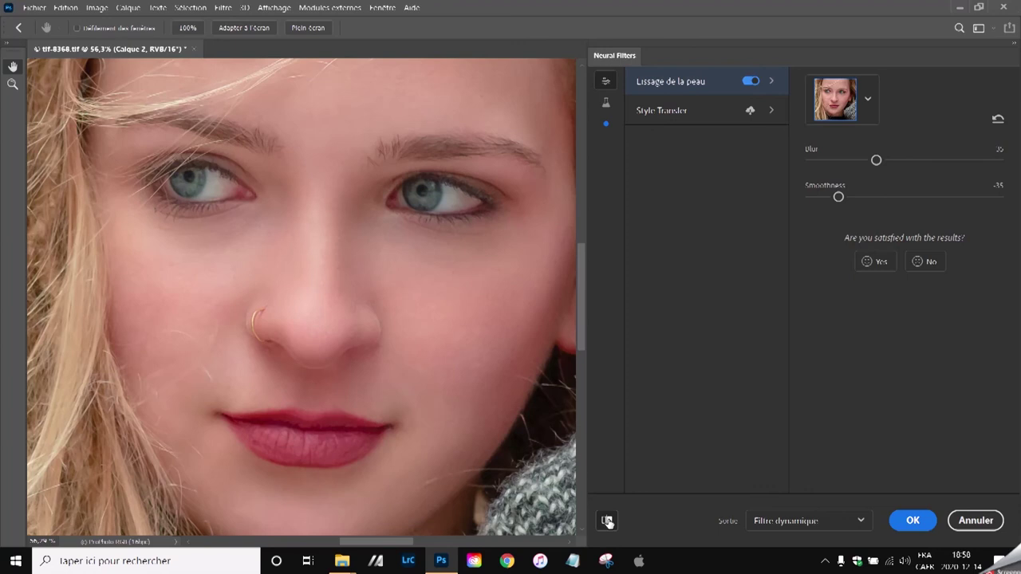
{"action": "left_click", "coordinate": [608, 521]}
Apply the skin smoothing as a Neural Filters smart filter, then reopen its settings.
{"action": "left_click", "coordinate": [914, 521]}
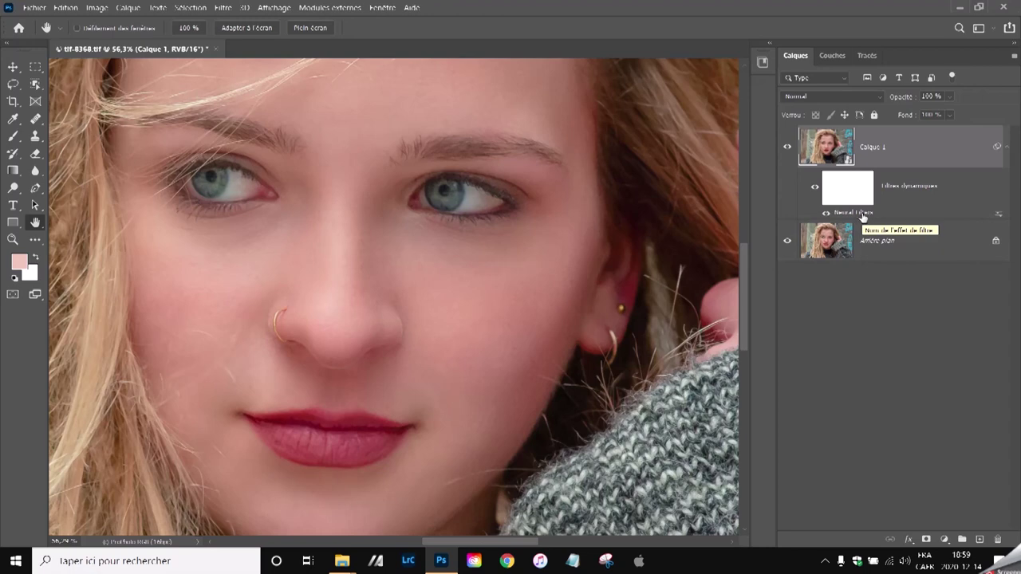
{"action": "double_click", "coordinate": [862, 214]}
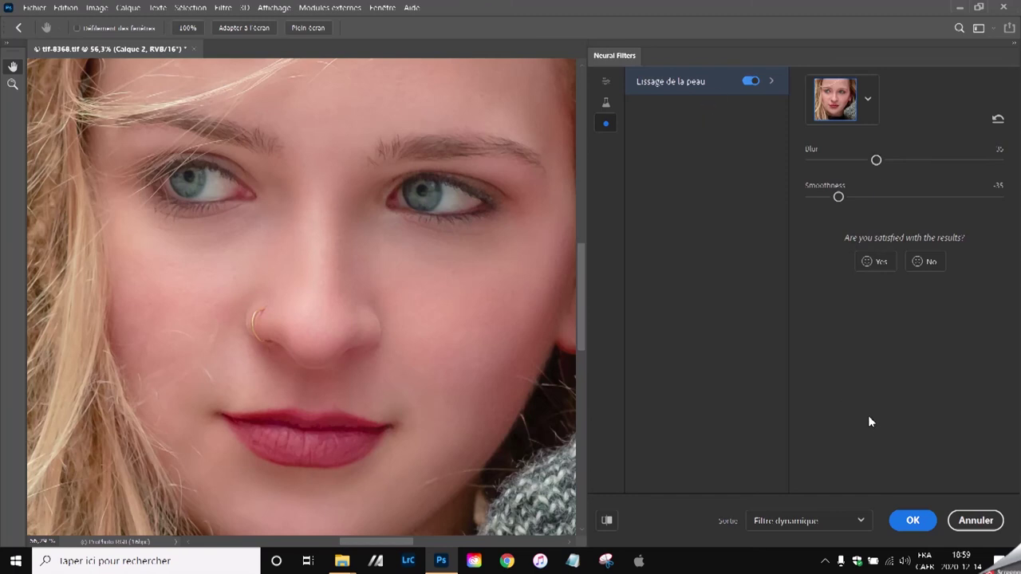
{"action": "left_click", "coordinate": [977, 523]}
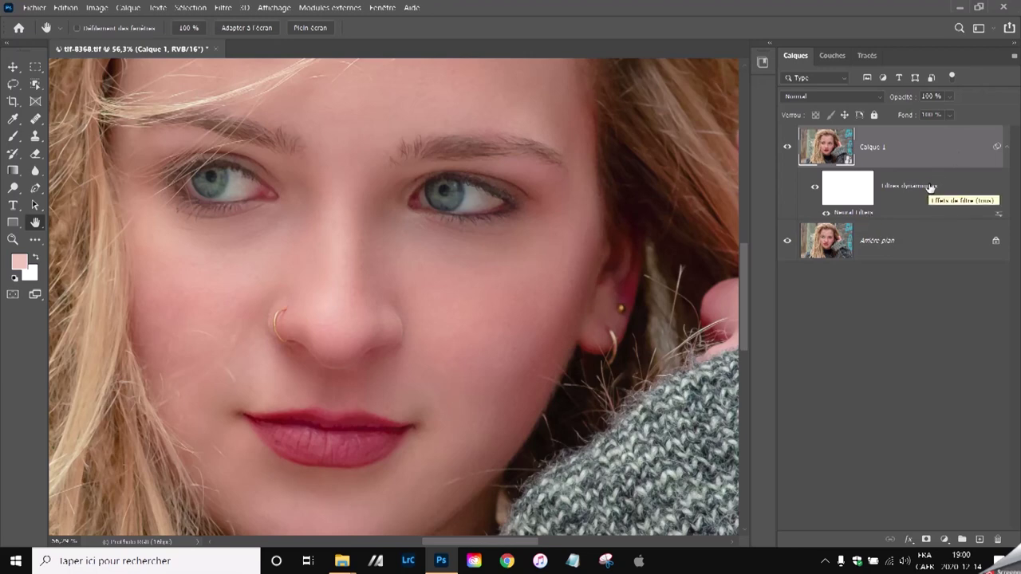
{"action": "scroll", "coordinate": [420, 247], "scroll_direction": "down", "scroll_amount": 5, "text": "alt"}
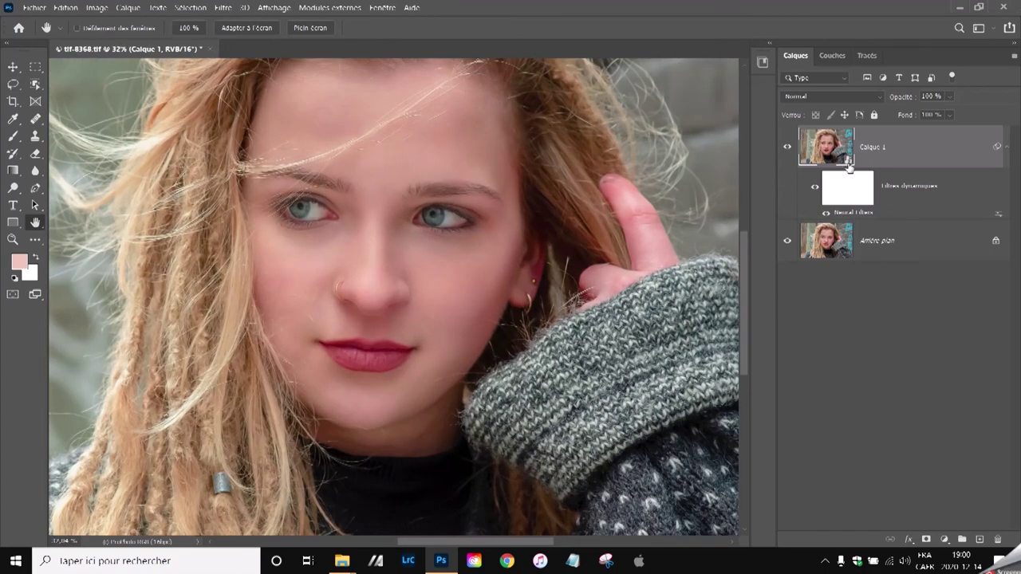
{"action": "left_click", "coordinate": [788, 149]}
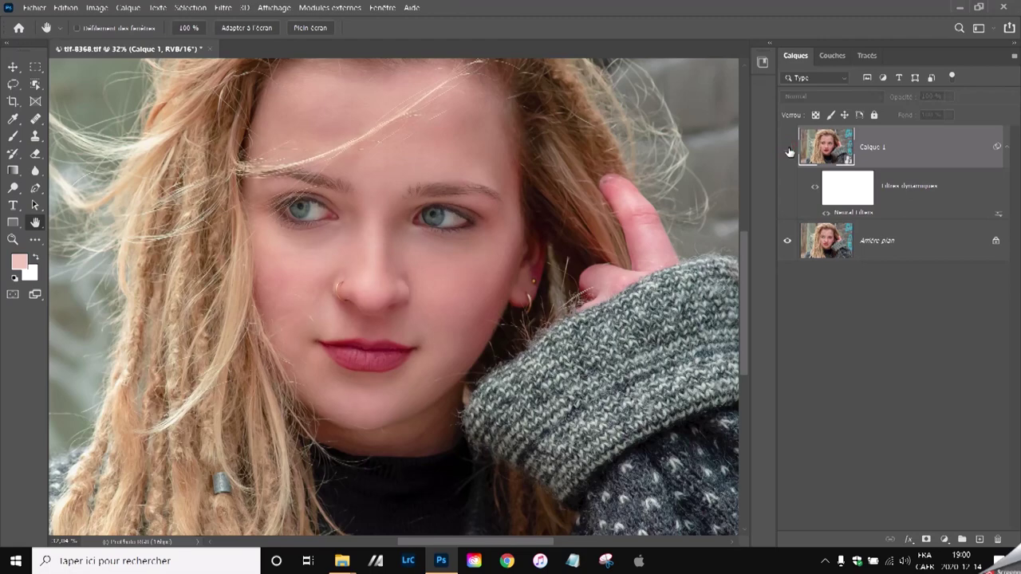
{"action": "scroll", "coordinate": [431, 225], "scroll_direction": "up", "scroll_amount": 3}
{"action": "scroll", "coordinate": [430, 225], "scroll_direction": "up", "scroll_amount": 2}
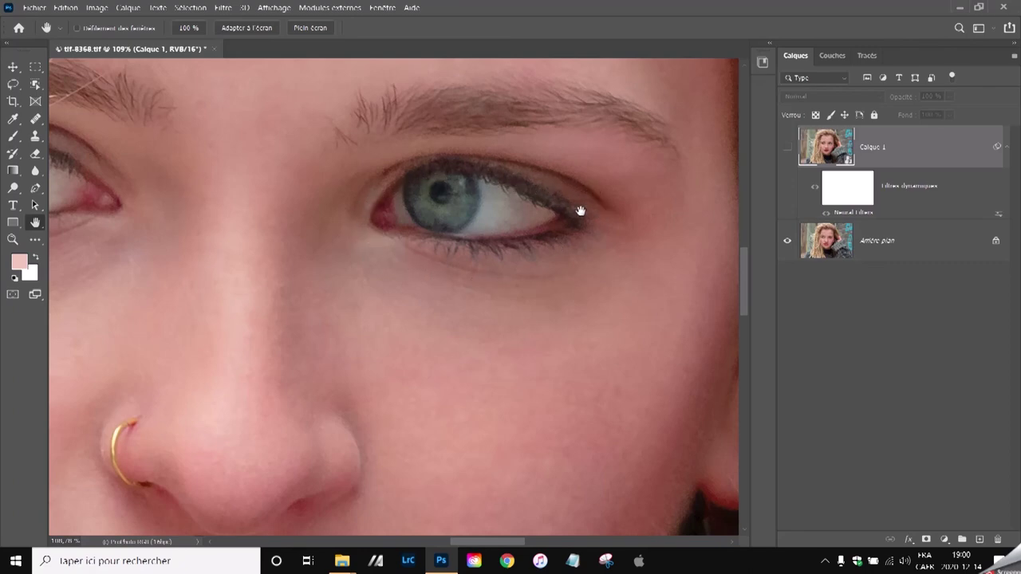
{"action": "left_click", "coordinate": [787, 148]}
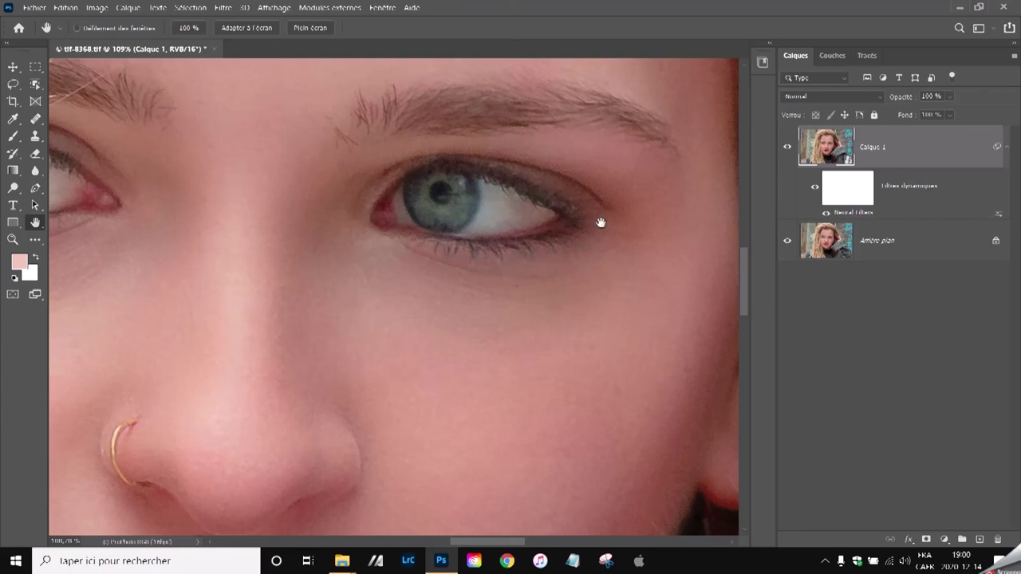
{"action": "scroll", "coordinate": [602, 222], "scroll_direction": "up", "scroll_amount": 2}
{"action": "scroll", "coordinate": [607, 220], "scroll_direction": "up", "scroll_amount": 1}
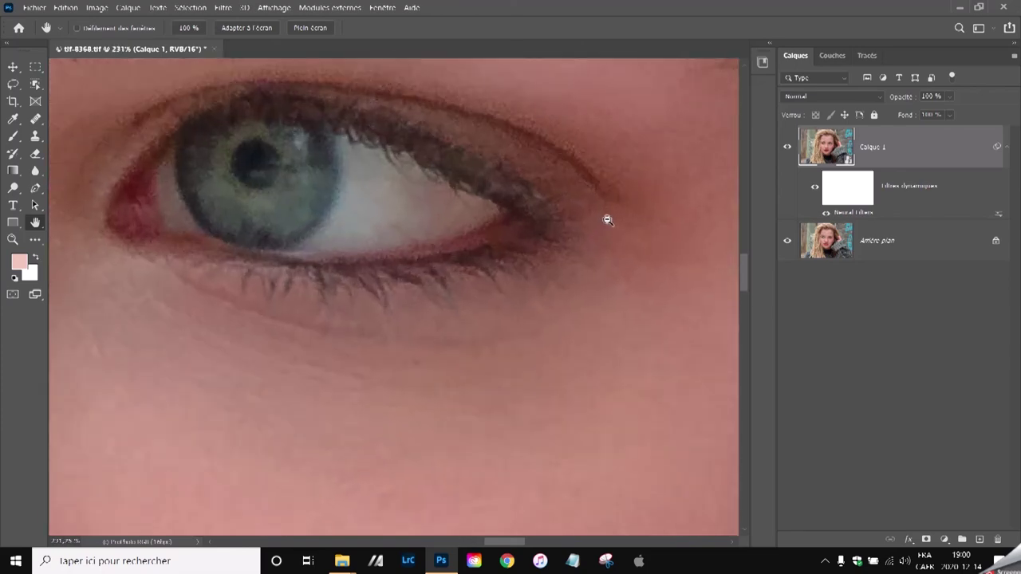
{"action": "left_click", "coordinate": [789, 148]}
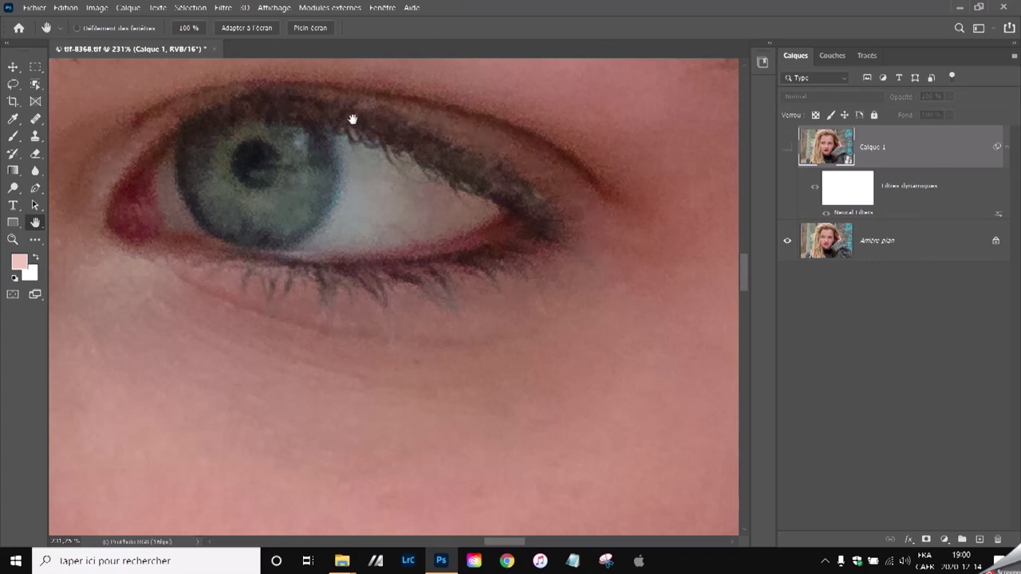
{"action": "left_click", "coordinate": [789, 149]}
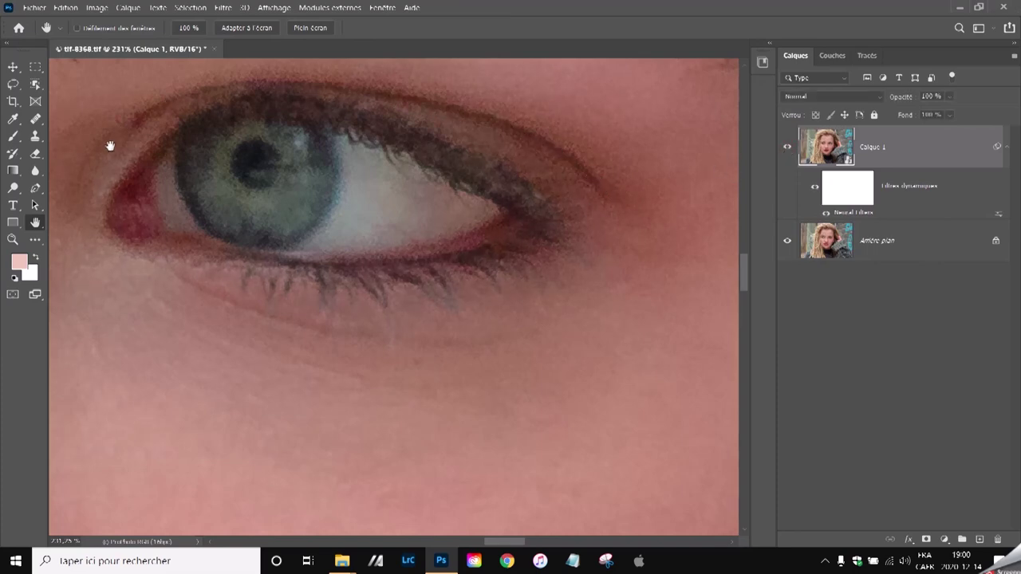
{"action": "scroll", "coordinate": [529, 260], "scroll_direction": "down", "scroll_amount": 5}
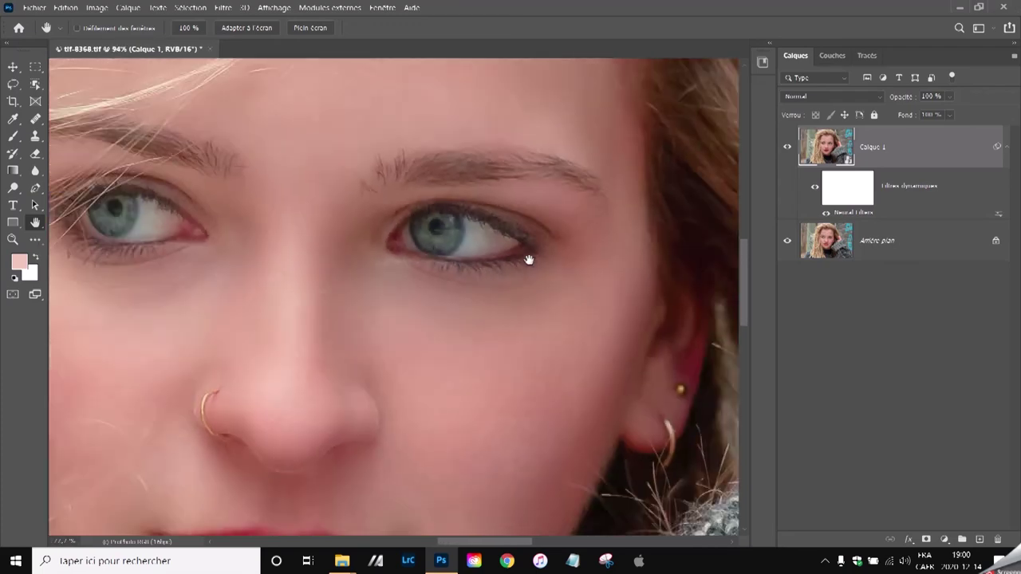
{"action": "scroll", "coordinate": [529, 260], "scroll_direction": "down", "scroll_amount": 2}
{"action": "left_click_drag", "start_coordinate": [364, 364], "coordinate": [415, 241]}
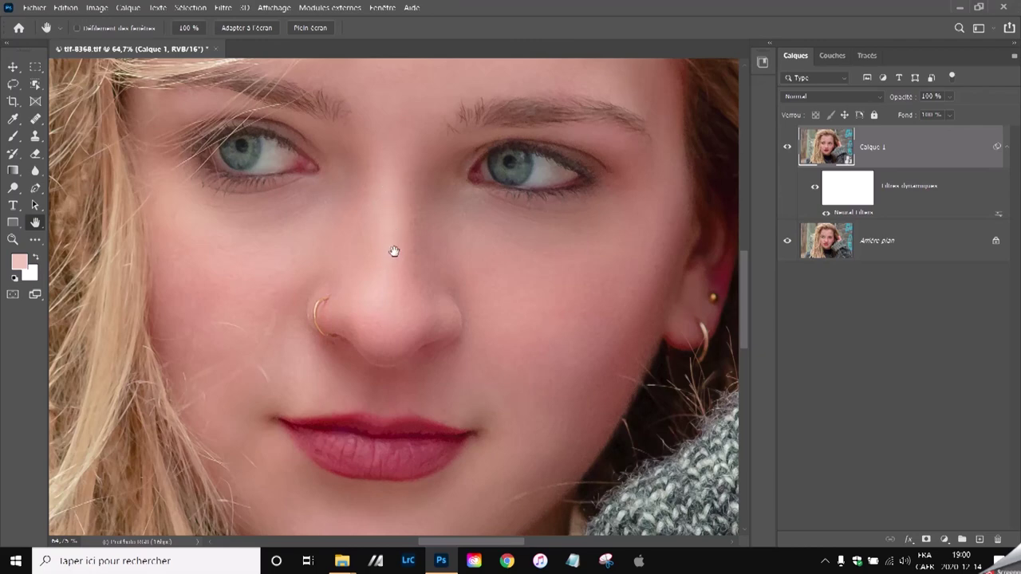
{"action": "scroll", "coordinate": [381, 232], "scroll_direction": "up", "scroll_amount": 2}
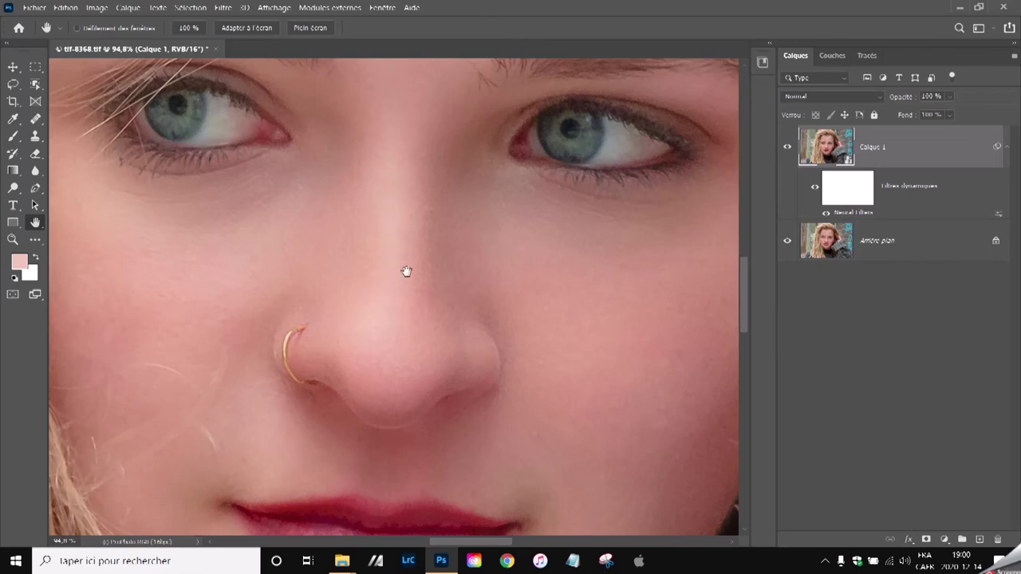
{"action": "left_click", "coordinate": [787, 150]}
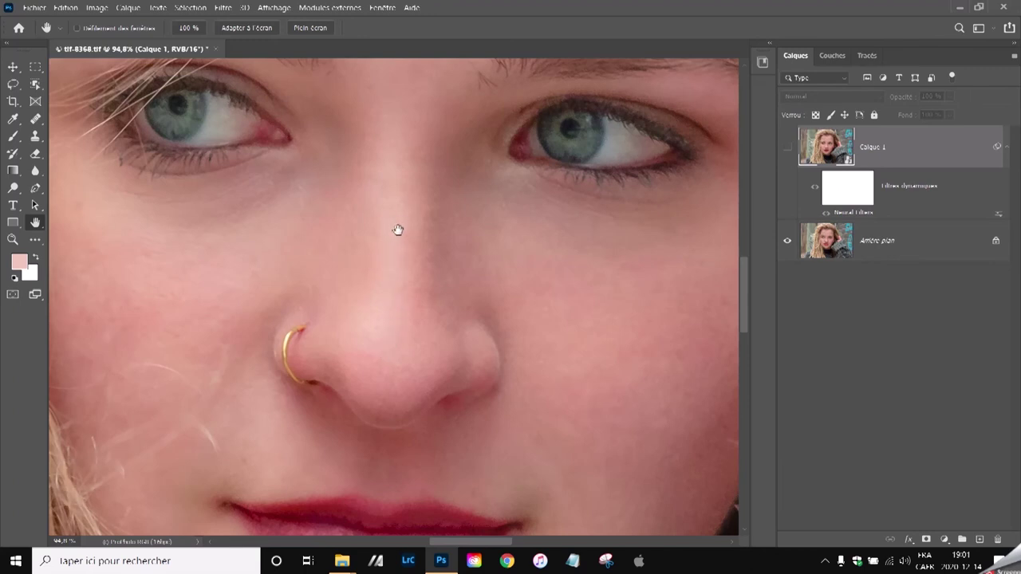
{"action": "left_click", "coordinate": [789, 150]}
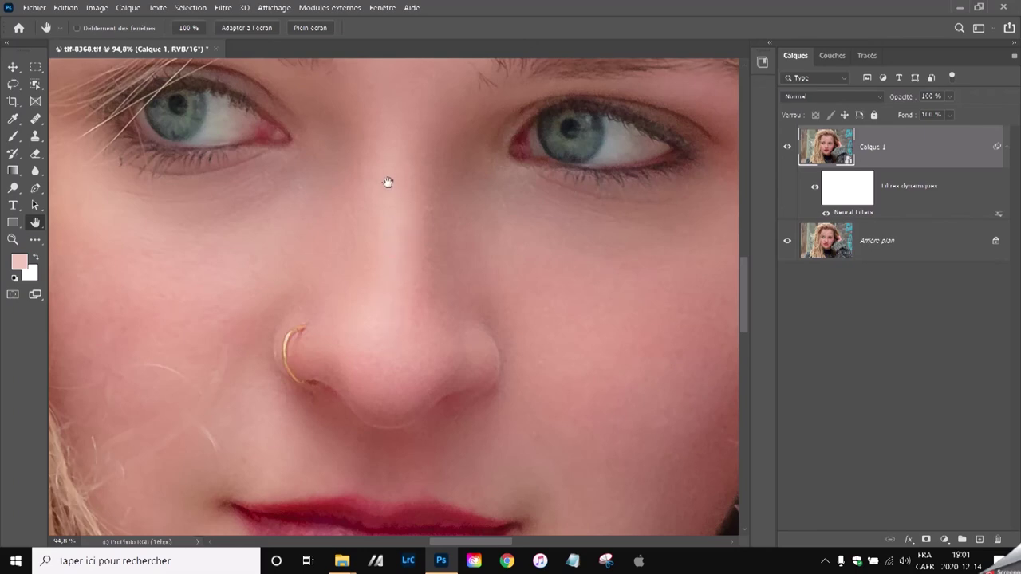
{"action": "scroll", "coordinate": [401, 243], "scroll_direction": "down", "scroll_amount": 5}
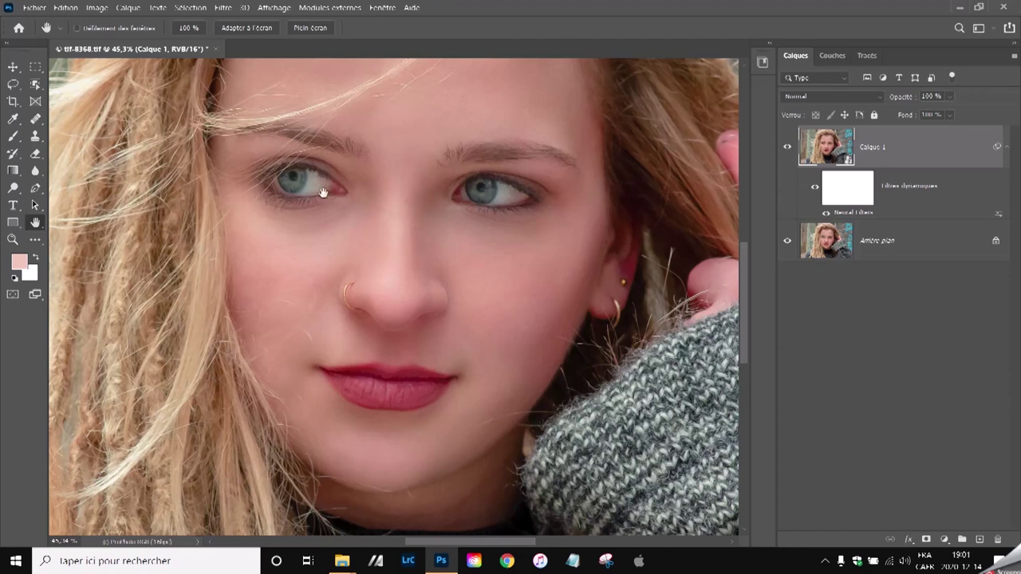
{"action": "scroll", "coordinate": [312, 201], "scroll_direction": "down", "scroll_amount": 2}
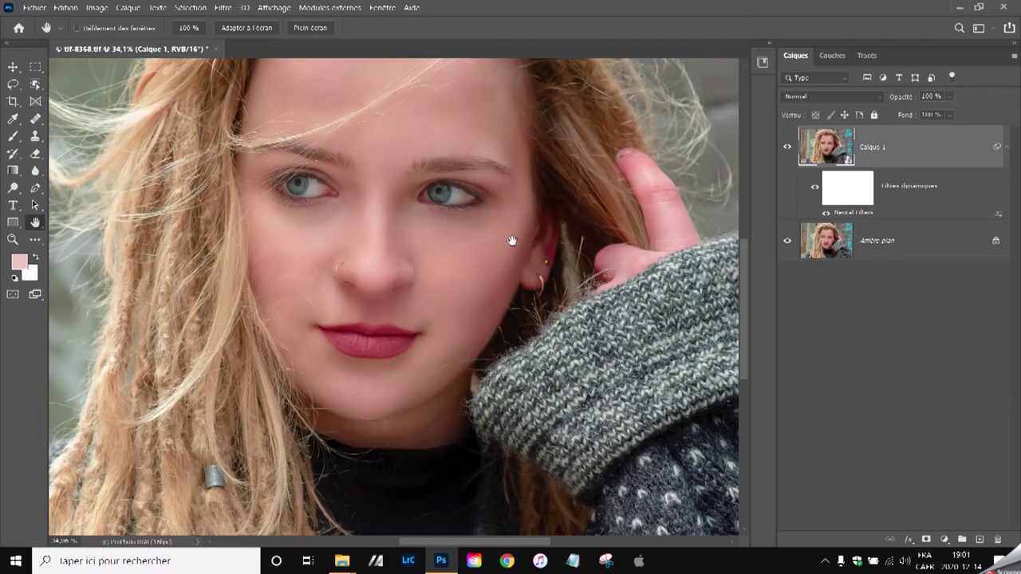
{"action": "left_click_drag", "start_coordinate": [429, 221], "coordinate": [425, 268]}
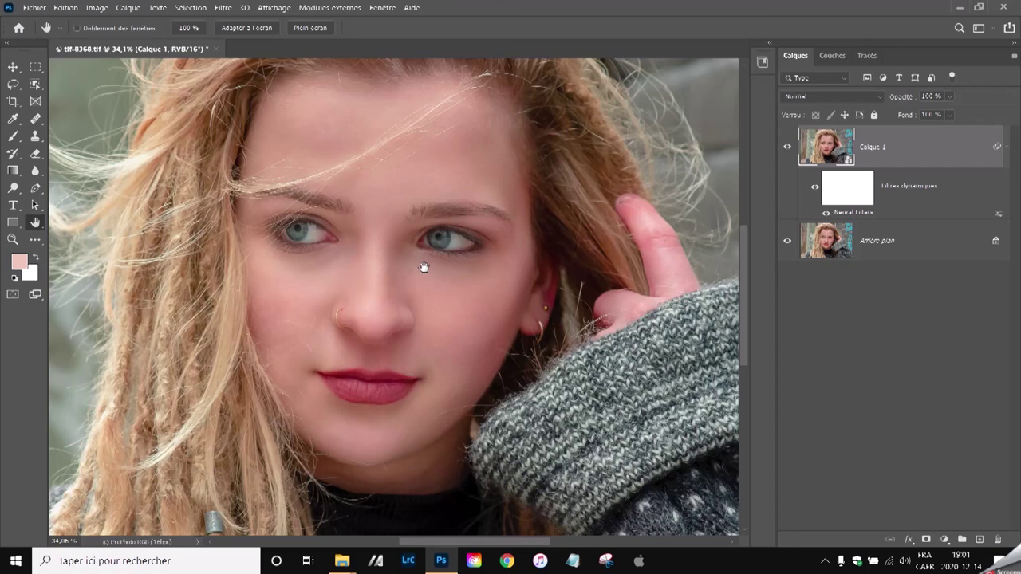
{"action": "scroll", "coordinate": [413, 276], "scroll_direction": "up", "scroll_amount": 1}
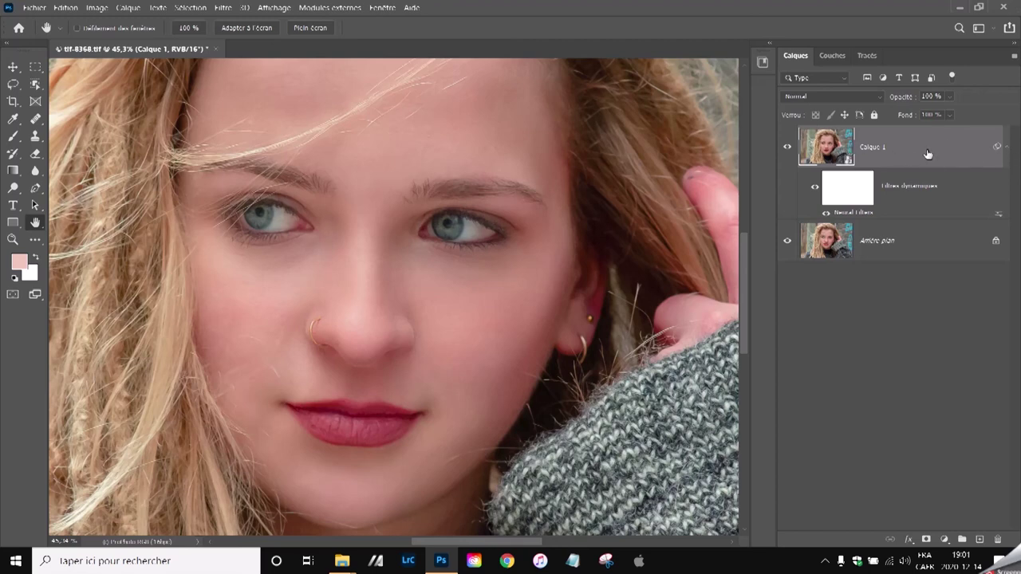
Open Calque 1's blending options and move the Layer Style dialog higher up.
{"action": "double_click", "coordinate": [978, 152]}
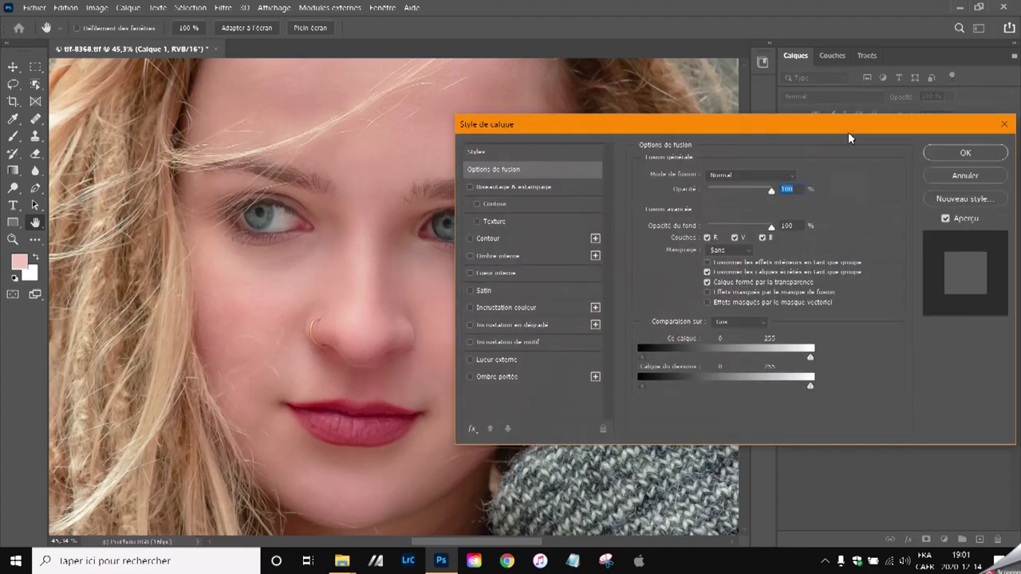
{"action": "left_click_drag", "start_coordinate": [505, 126], "coordinate": [494, 91]}
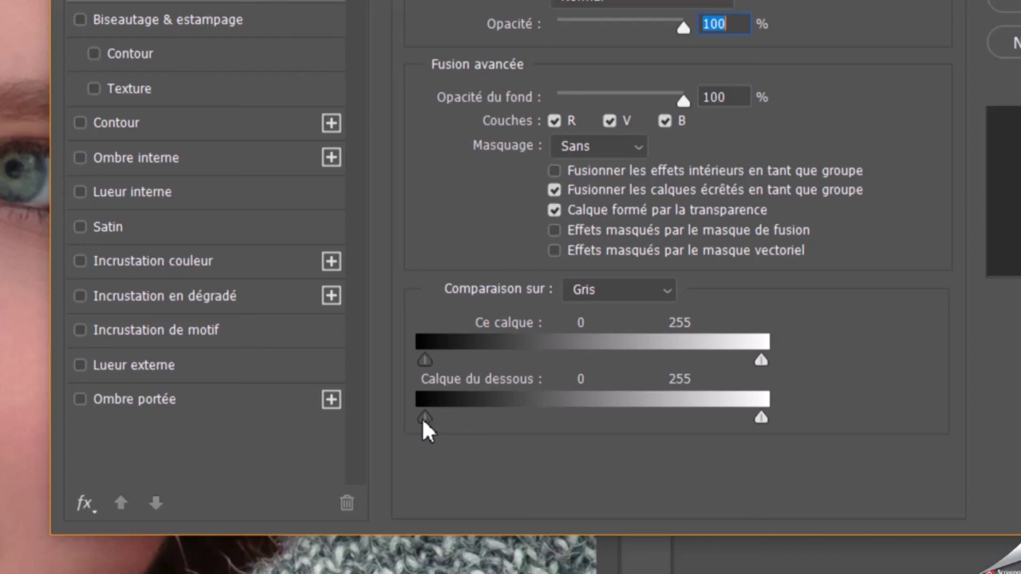
Limit Calque du dessous Blend If to roughly 73–168 and apply the layer style.
{"action": "left_click_drag", "start_coordinate": [423, 417], "coordinate": [500, 420]}
{"action": "left_click_drag", "start_coordinate": [759, 415], "coordinate": [694, 417]}
{"action": "left_click_drag", "start_coordinate": [694, 415], "coordinate": [674, 418]}
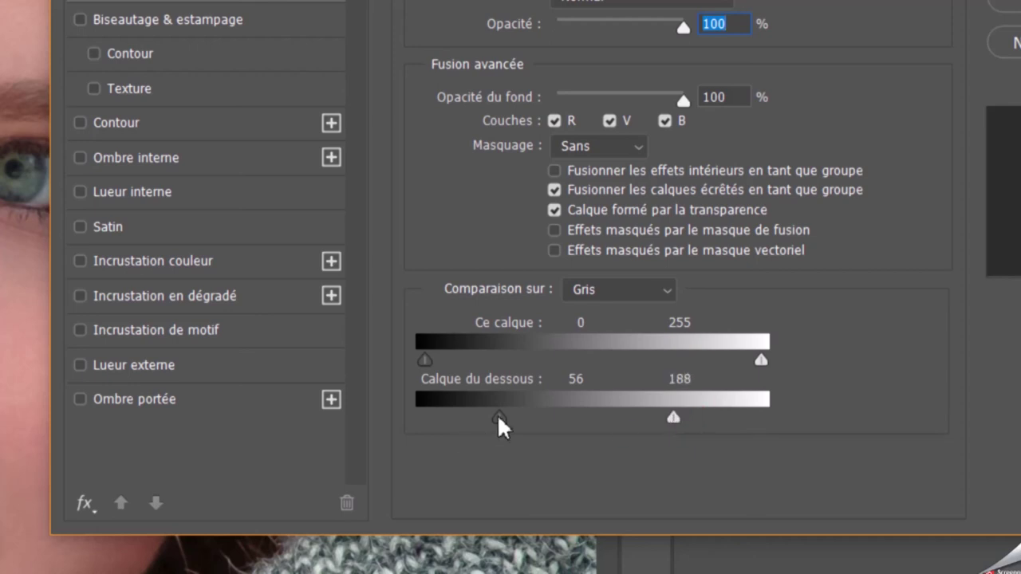
{"action": "left_click_drag", "start_coordinate": [499, 414], "coordinate": [510, 415]}
{"action": "left_click_drag", "start_coordinate": [673, 418], "coordinate": [647, 417]}
{"action": "left_click_drag", "start_coordinate": [517, 417], "coordinate": [521, 417]}
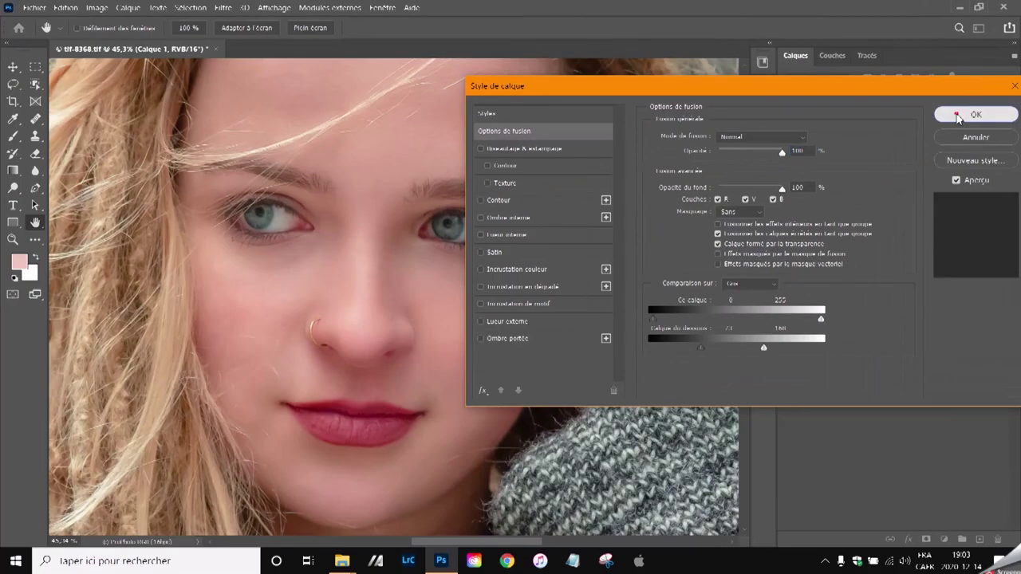
{"action": "left_click", "coordinate": [958, 116]}
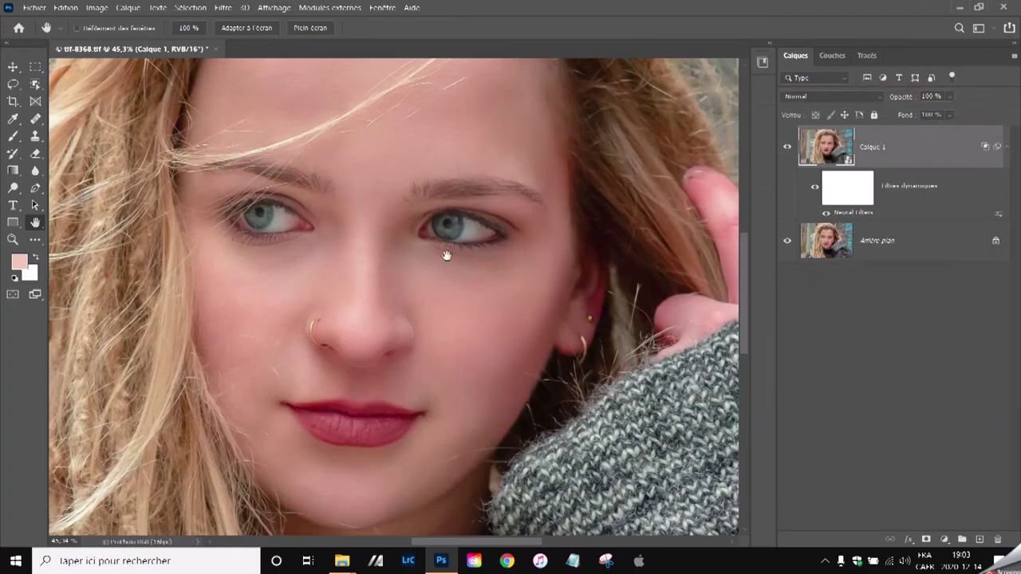
{"action": "scroll", "coordinate": [446, 256], "scroll_direction": "up", "scroll_amount": 2}
{"action": "scroll", "coordinate": [447, 256], "scroll_direction": "up", "scroll_amount": 2}
{"action": "scroll", "coordinate": [447, 255], "scroll_direction": "up", "scroll_amount": 2}
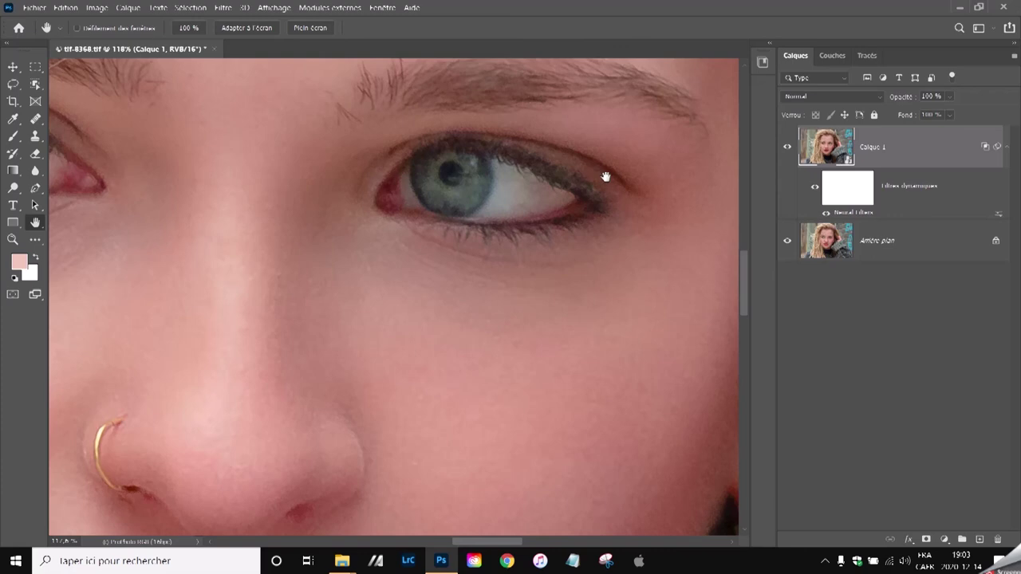
{"action": "scroll", "coordinate": [606, 176], "scroll_direction": "down", "scroll_amount": 3}
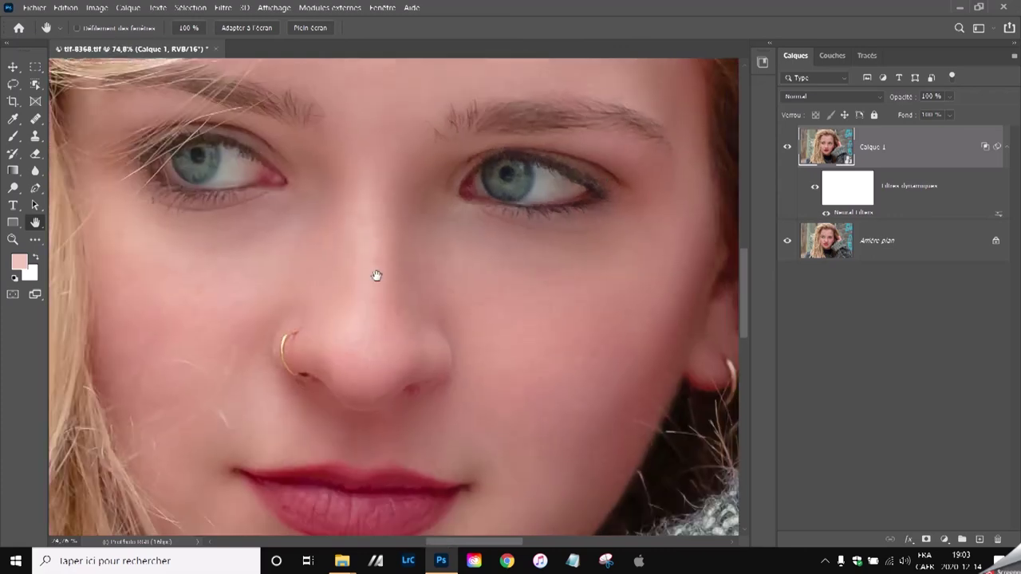
{"action": "scroll", "coordinate": [367, 257], "scroll_direction": "down", "scroll_amount": 2}
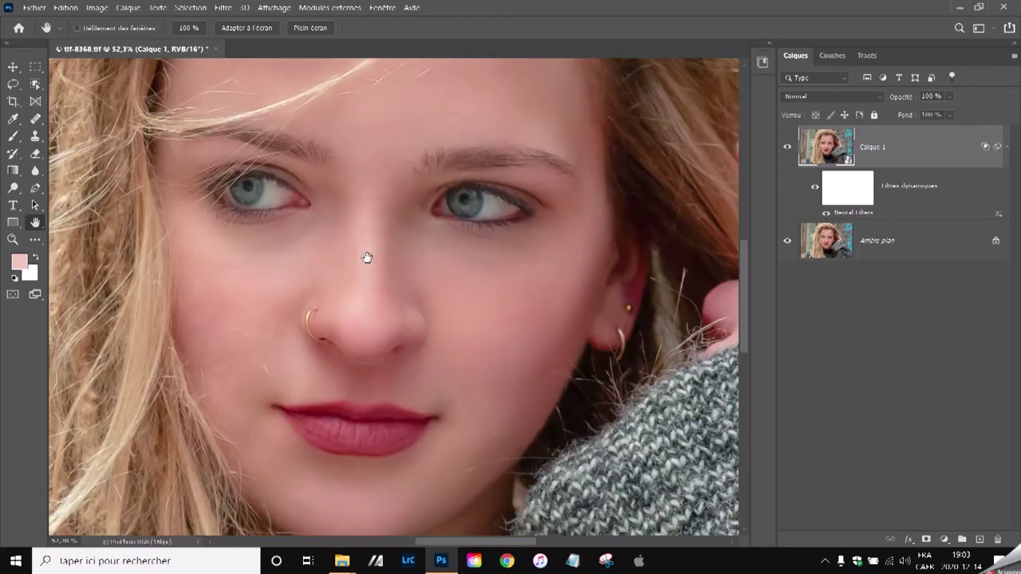
{"action": "scroll", "coordinate": [367, 257], "scroll_direction": "down", "scroll_amount": 2}
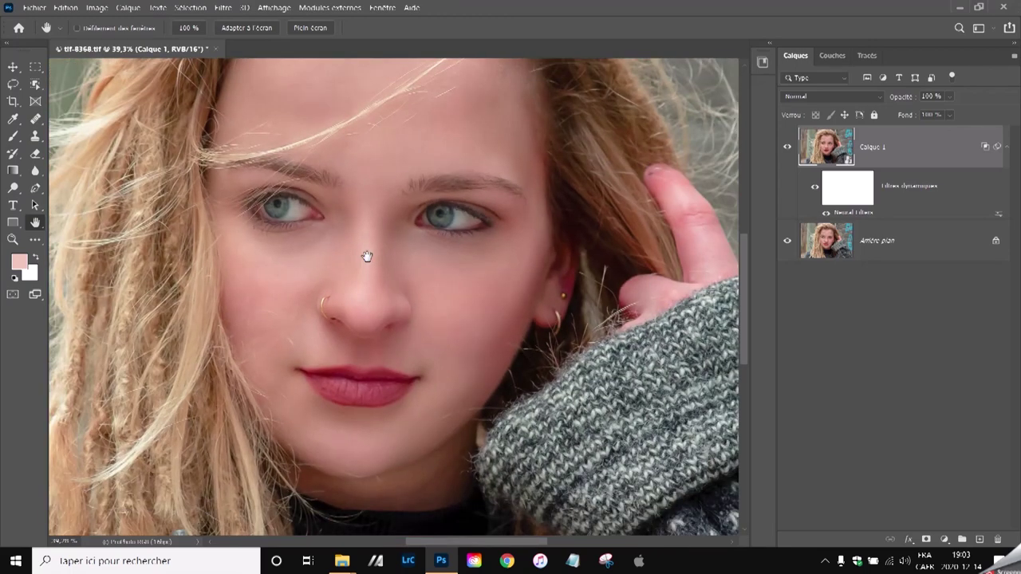
{"action": "left_click", "coordinate": [788, 148]}
{"action": "left_click", "coordinate": [788, 149]}
{"action": "scroll", "coordinate": [490, 222], "scroll_direction": "up", "scroll_amount": 2}
{"action": "scroll", "coordinate": [490, 222], "scroll_direction": "up", "scroll_amount": 2}
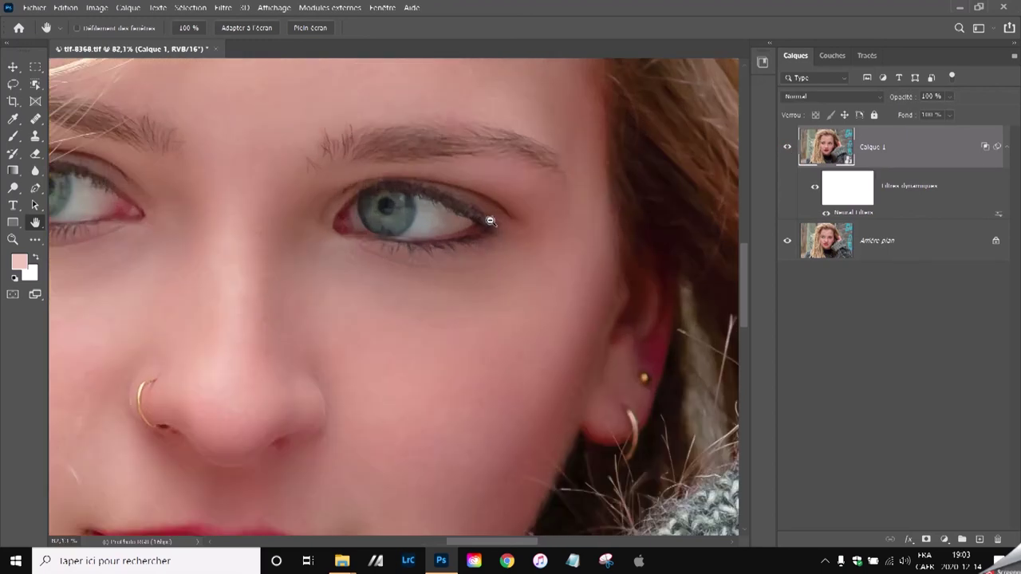
{"action": "left_click", "coordinate": [789, 149]}
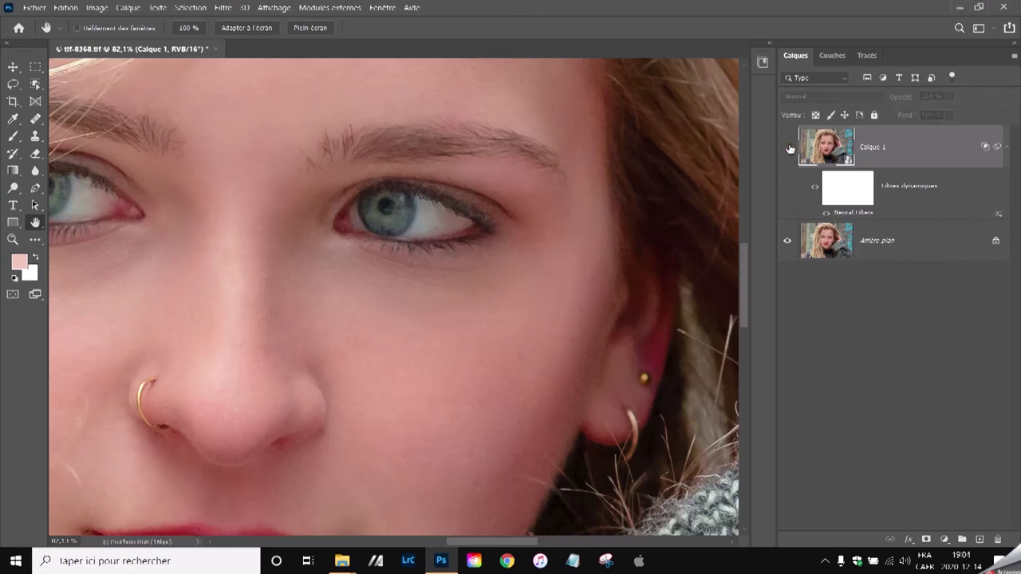
{"action": "left_click", "coordinate": [789, 149]}
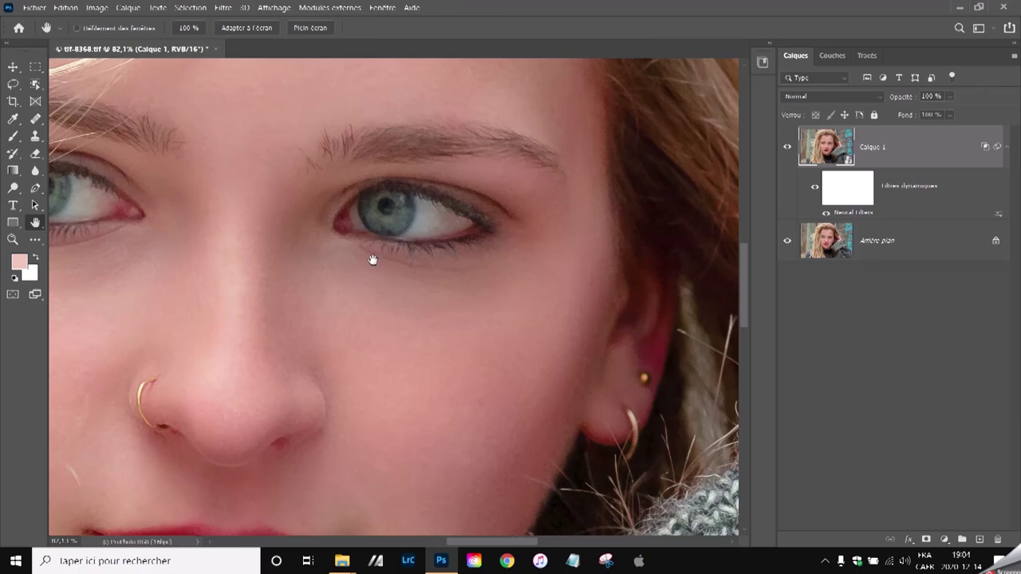
{"action": "scroll", "coordinate": [373, 260], "scroll_direction": "down", "scroll_amount": 5}
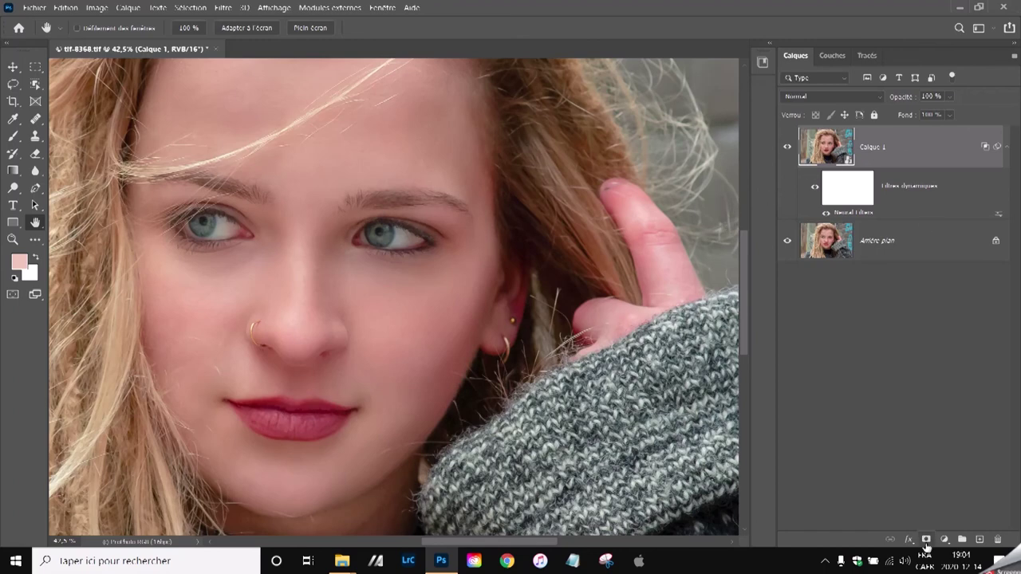
{"action": "left_click", "coordinate": [927, 540]}
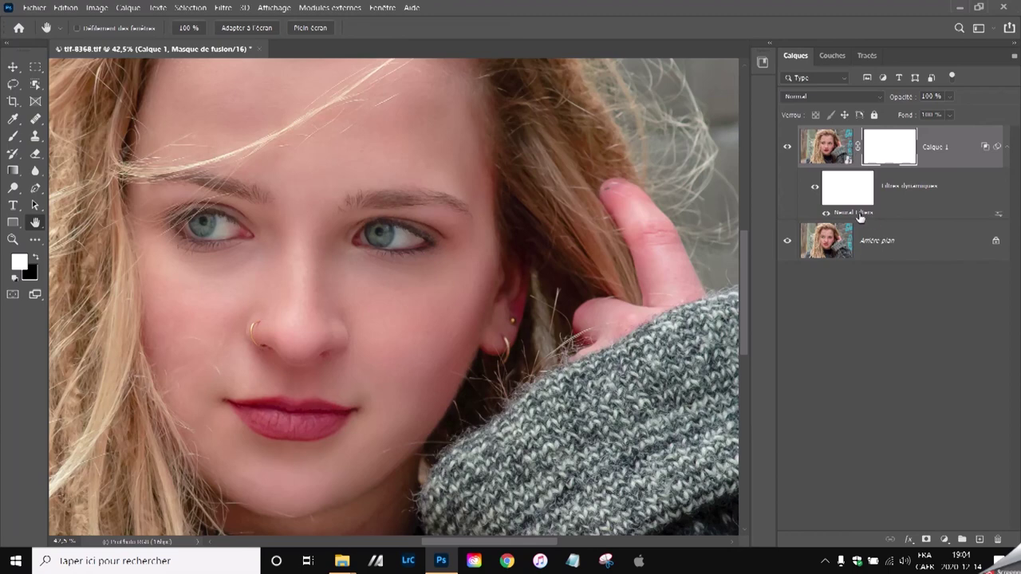
Set up a small Brush with black as the paint colour, zoomed in on the eye.
{"action": "key", "text": "b"}
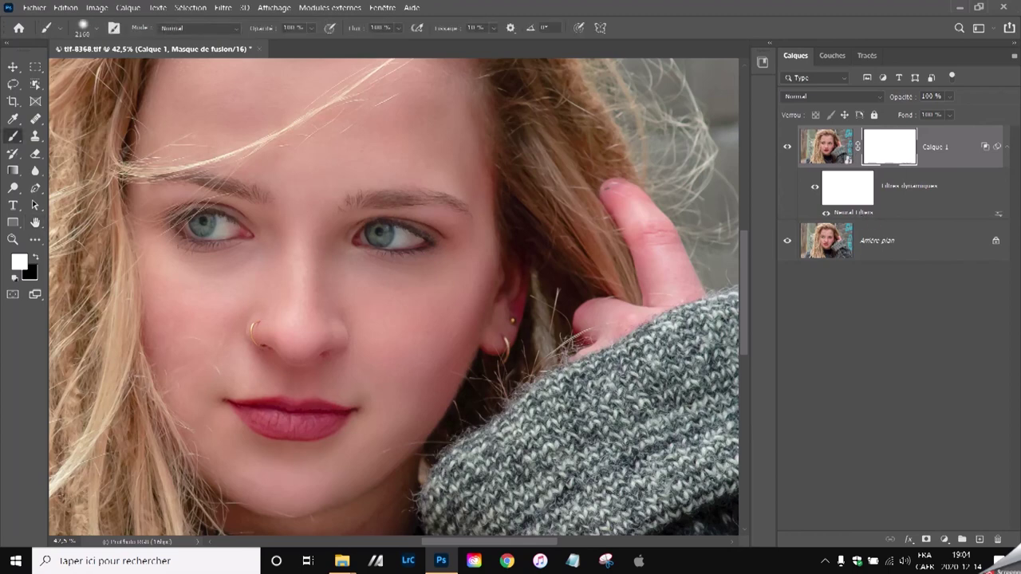
{"action": "left_click_drag", "start_coordinate": [296, 274], "coordinate": [164, 269]}
{"action": "left_click", "coordinate": [17, 278]}
{"action": "scroll", "coordinate": [369, 234], "scroll_direction": "up", "scroll_amount": 3}
{"action": "left_click_drag", "start_coordinate": [395, 234], "coordinate": [333, 219]}
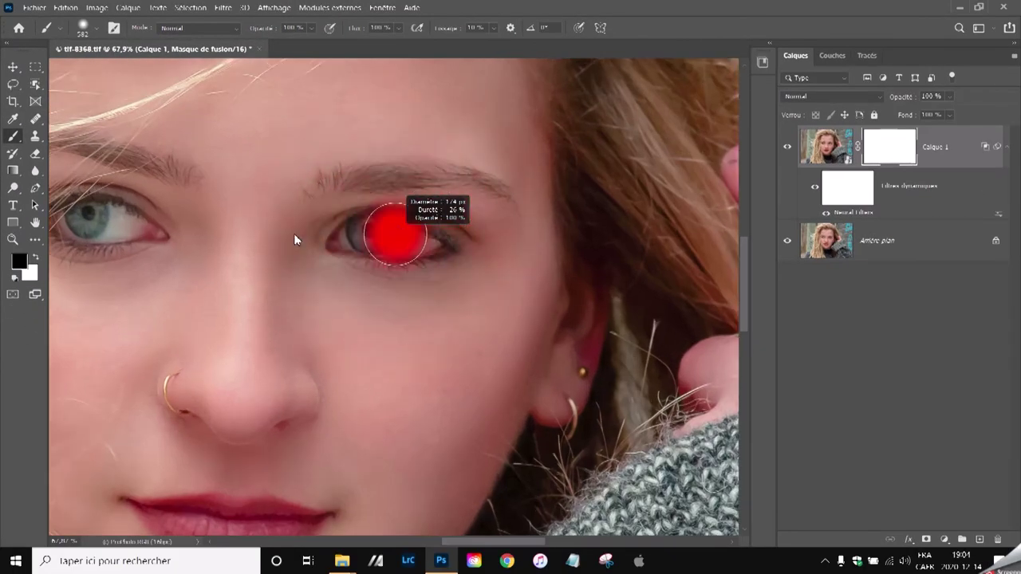
{"action": "scroll", "coordinate": [431, 219], "scroll_direction": "up", "scroll_amount": 2}
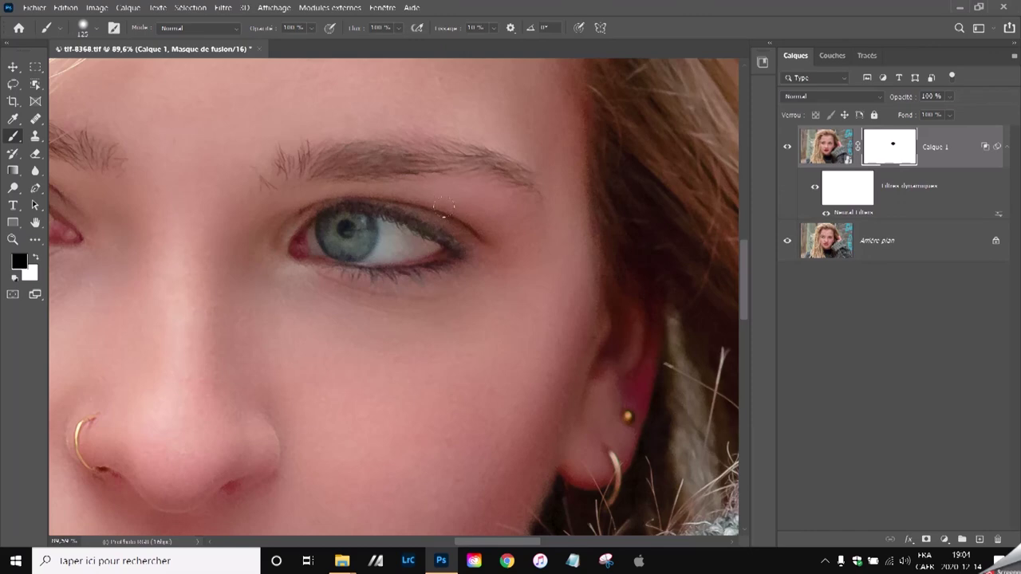
Paint black on Calque 1's mask over both eyes, then bring the nose ring and lips into view.
{"action": "scroll", "coordinate": [332, 303], "scroll_direction": "up", "scroll_amount": 2}
{"action": "left_click_drag", "start_coordinate": [343, 315], "coordinate": [297, 260]}
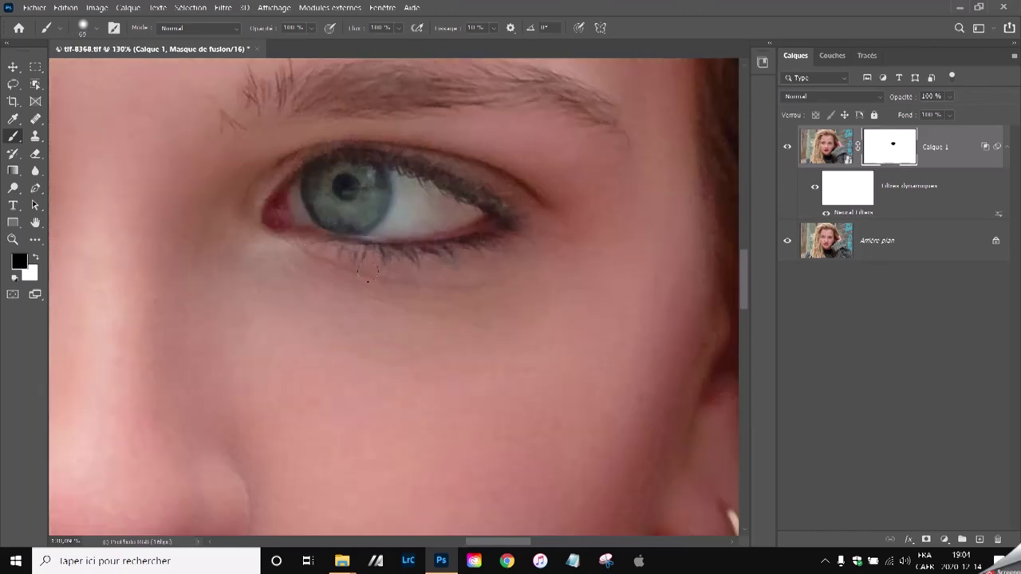
{"action": "left_click", "coordinate": [280, 259]}
{"action": "scroll", "coordinate": [331, 263], "scroll_direction": "down", "scroll_amount": 2}
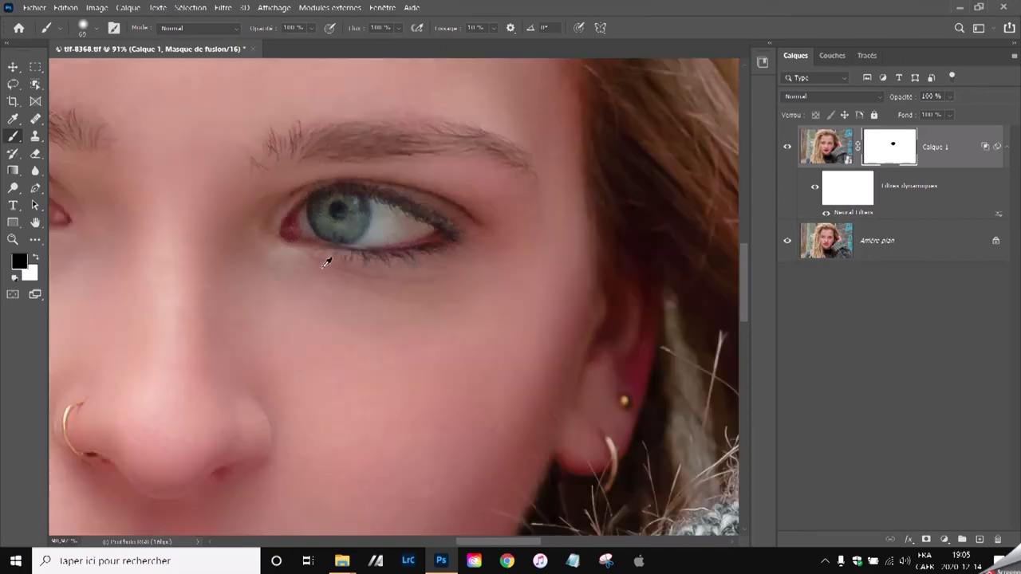
{"action": "left_click", "coordinate": [281, 223]}
{"action": "left_click_drag", "start_coordinate": [179, 256], "coordinate": [367, 245]}
{"action": "scroll", "coordinate": [175, 267], "scroll_direction": "up", "scroll_amount": 2}
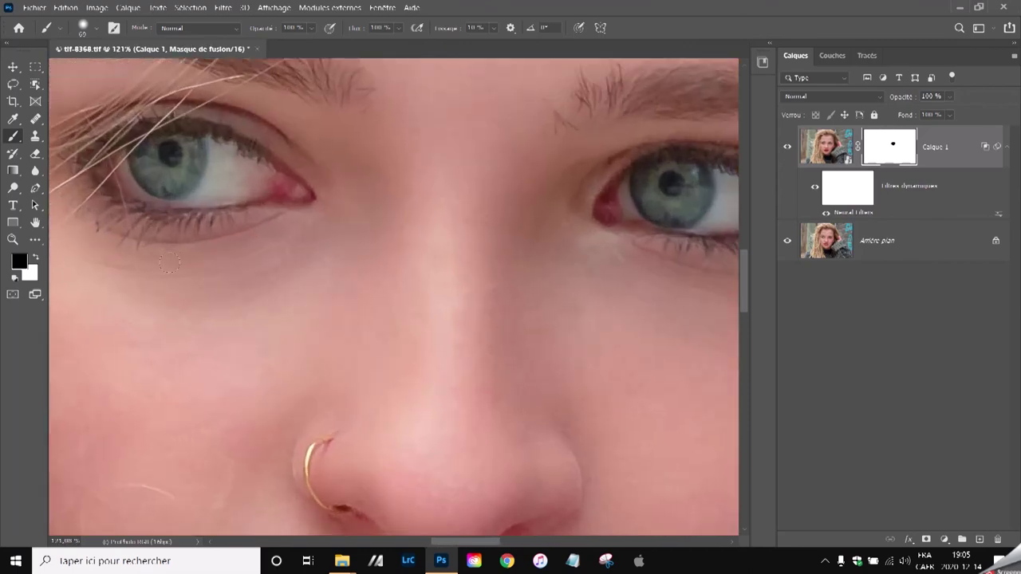
{"action": "left_click", "coordinate": [283, 216]}
{"action": "scroll", "coordinate": [247, 221], "scroll_direction": "down", "scroll_amount": 1}
{"action": "scroll", "coordinate": [250, 221], "scroll_direction": "down", "scroll_amount": 2}
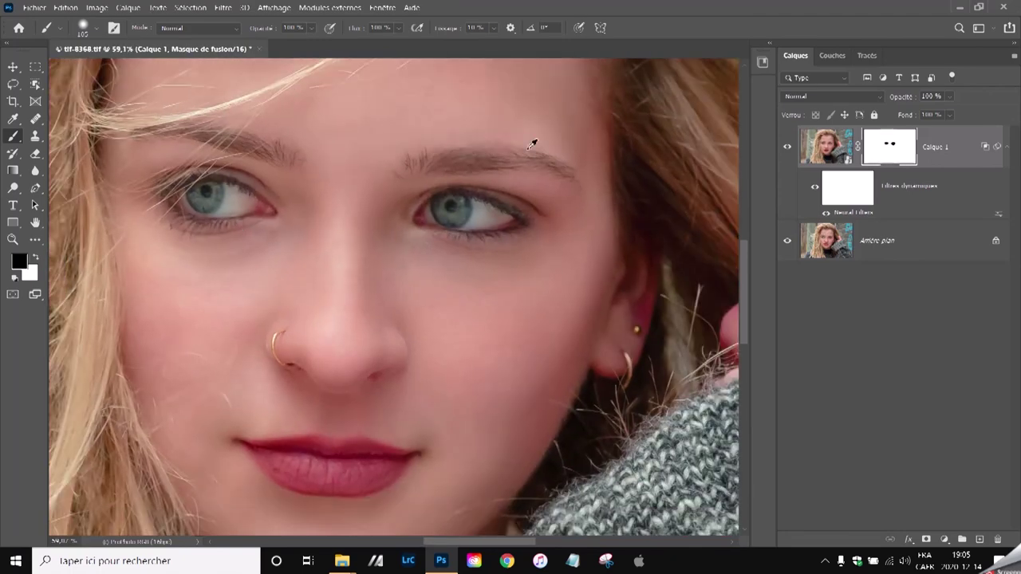
{"action": "scroll", "coordinate": [474, 166], "scroll_direction": "up", "scroll_amount": 3}
{"action": "scroll", "coordinate": [445, 253], "scroll_direction": "down", "scroll_amount": 3}
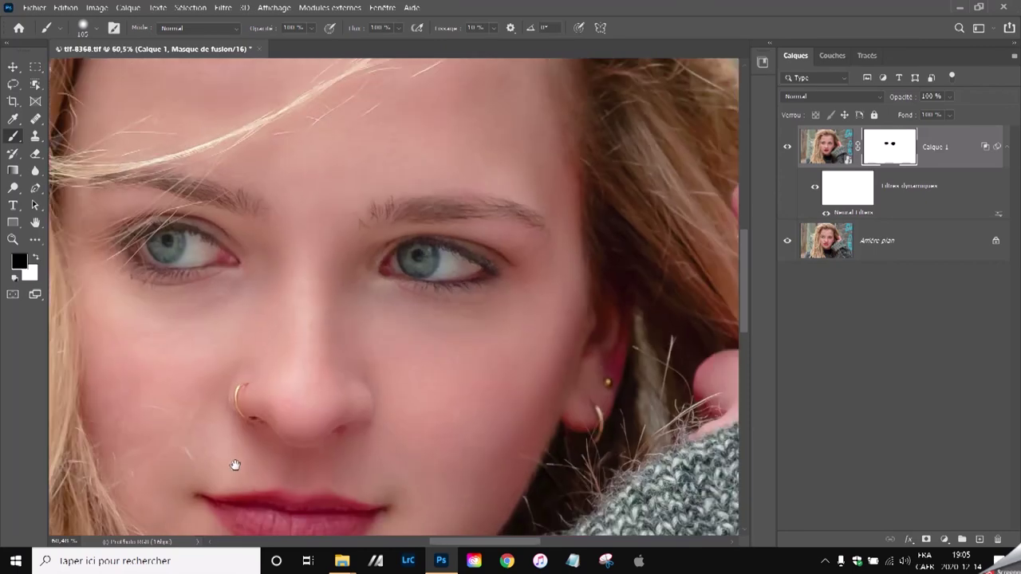
{"action": "left_click_drag", "start_coordinate": [234, 465], "coordinate": [303, 298]}
{"action": "scroll", "coordinate": [303, 298], "scroll_direction": "up", "scroll_amount": 2}
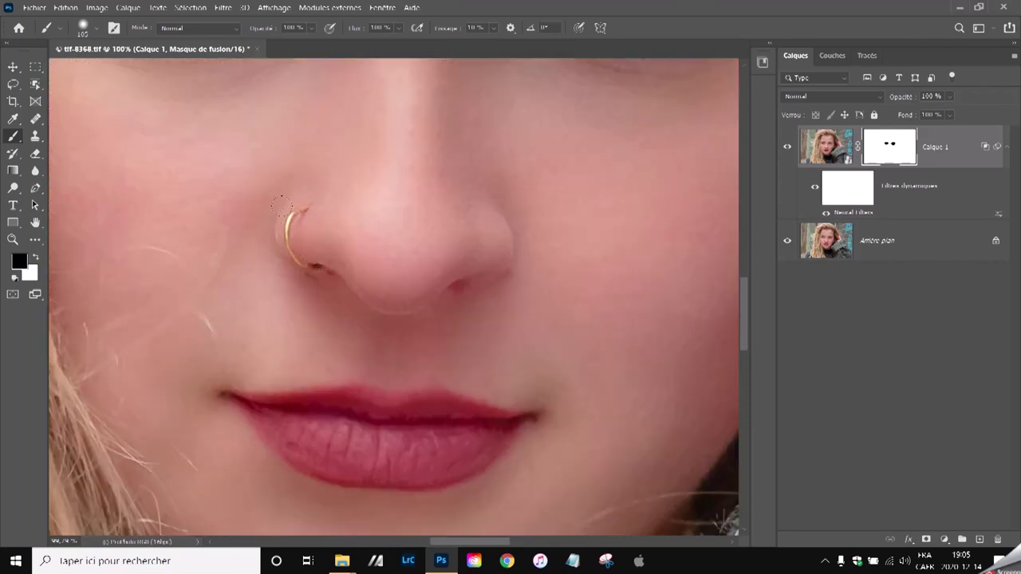
Toggle Calque 1's visibility off and on to compare against the unsmoothed original.
{"action": "left_click", "coordinate": [788, 149]}
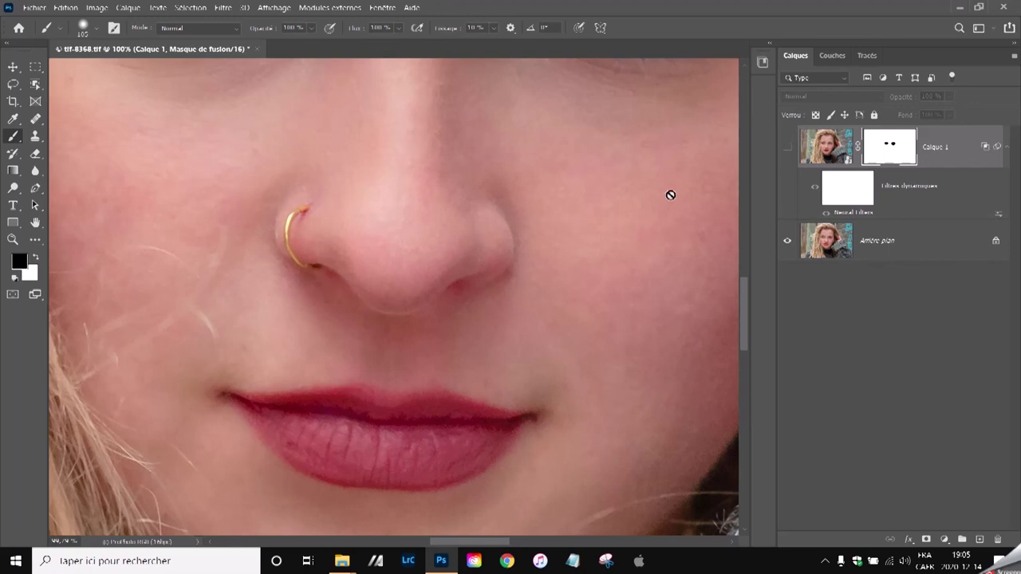
{"action": "left_click", "coordinate": [787, 150]}
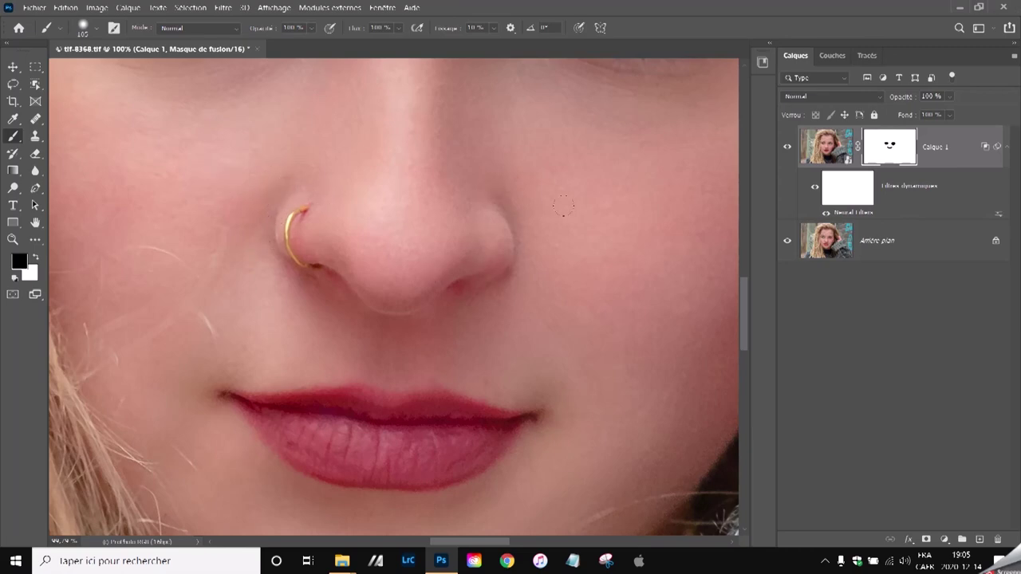
{"action": "scroll", "coordinate": [388, 244], "scroll_direction": "down", "scroll_amount": 3}
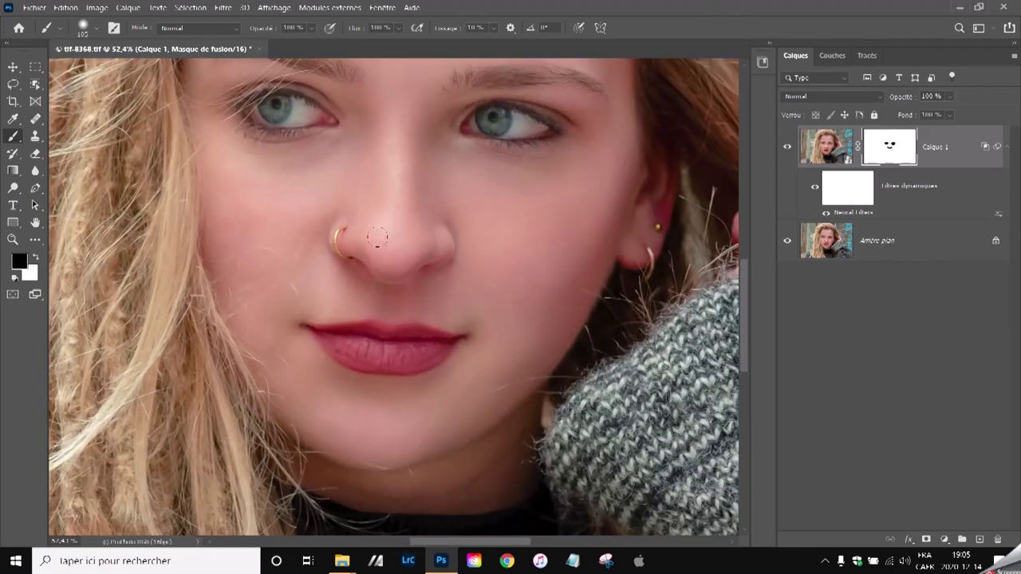
{"action": "scroll", "coordinate": [373, 355], "scroll_direction": "up", "scroll_amount": 1}
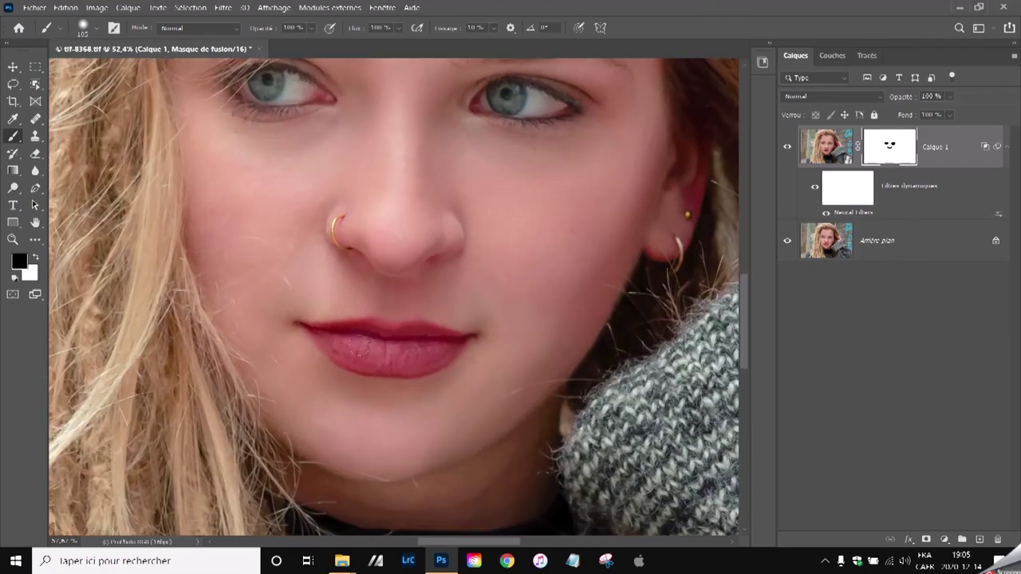
{"action": "scroll", "coordinate": [372, 349], "scroll_direction": "up", "scroll_amount": 3}
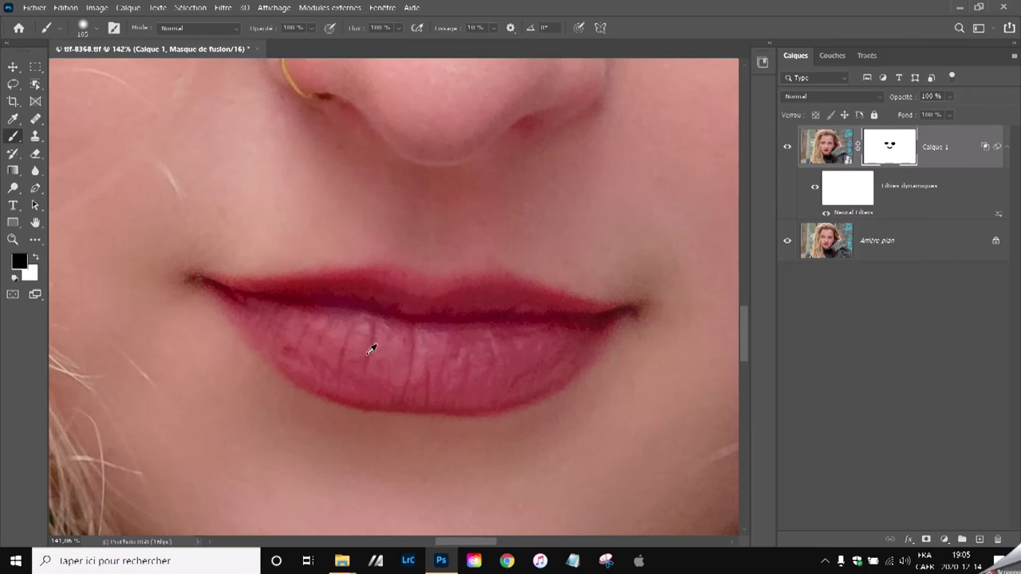
{"action": "left_click", "coordinate": [789, 147]}
{"action": "left_click", "coordinate": [789, 147]}
{"action": "left_click", "coordinate": [789, 147]}
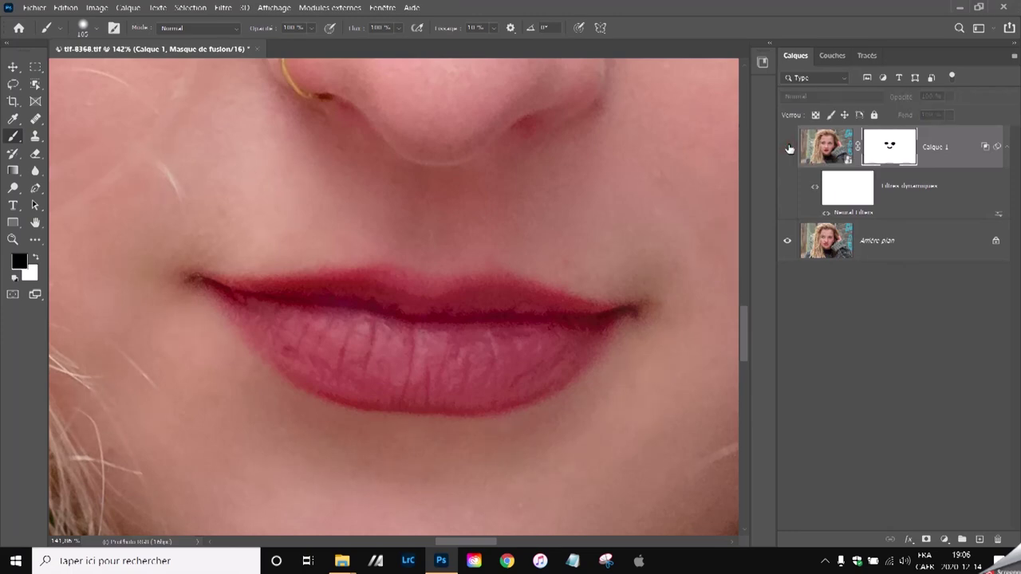
{"action": "left_click", "coordinate": [789, 148]}
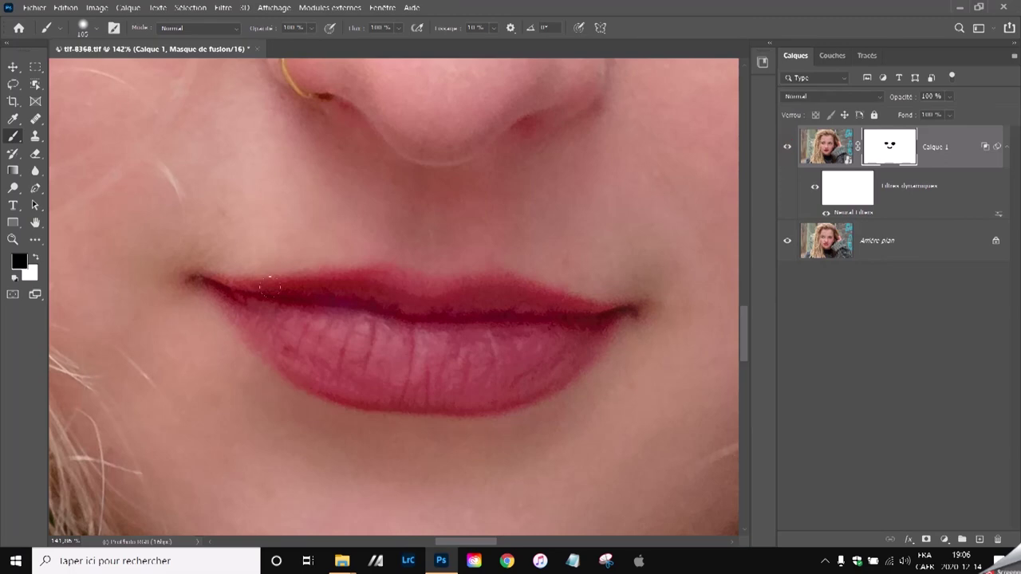
{"action": "scroll", "coordinate": [270, 285], "scroll_direction": "down", "scroll_amount": 10}
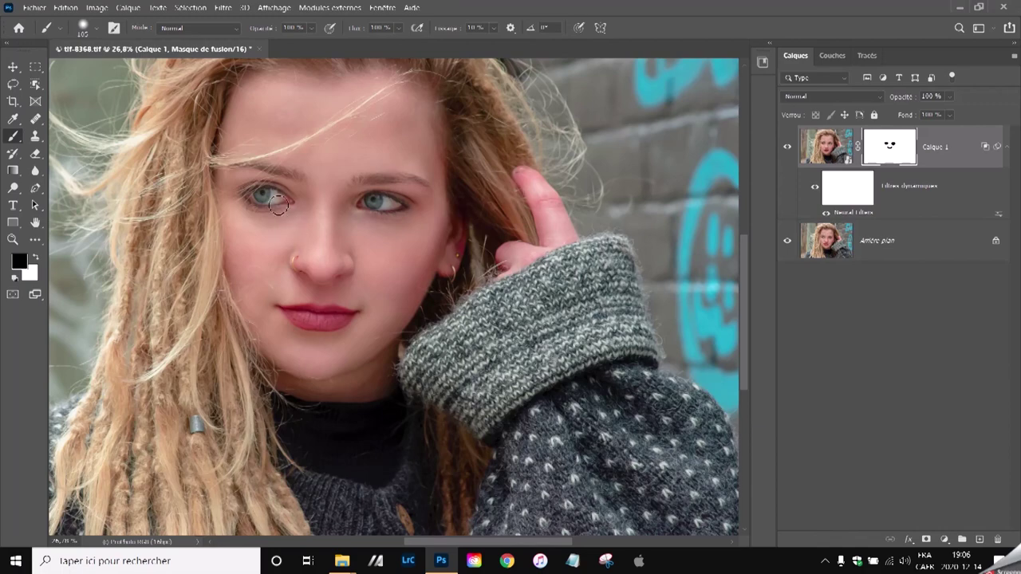
{"action": "scroll", "coordinate": [272, 197], "scroll_direction": "up", "scroll_amount": 2}
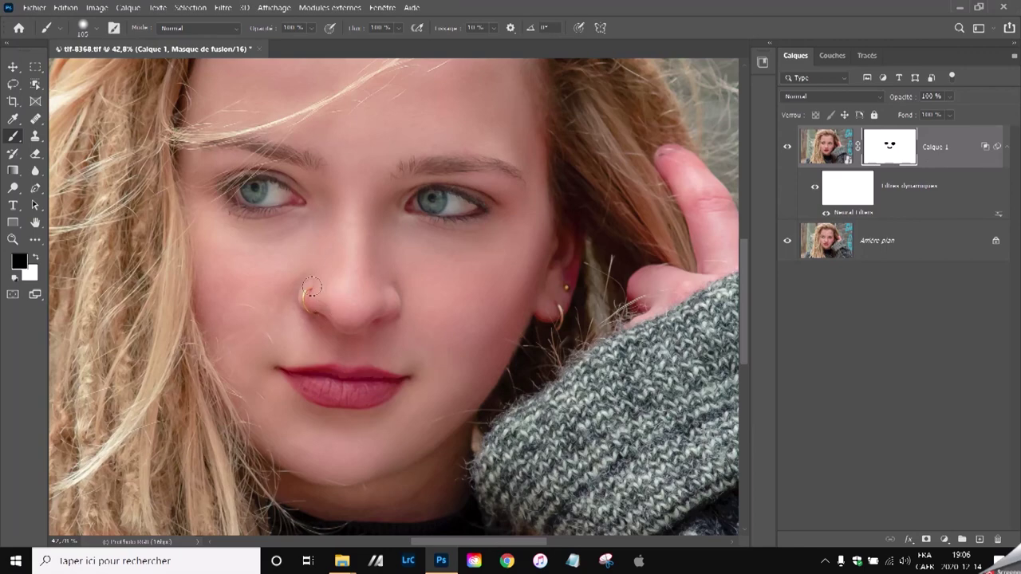
{"action": "scroll", "coordinate": [374, 277], "scroll_direction": "down", "scroll_amount": 1}
{"action": "scroll", "coordinate": [375, 277], "scroll_direction": "up", "scroll_amount": 1}
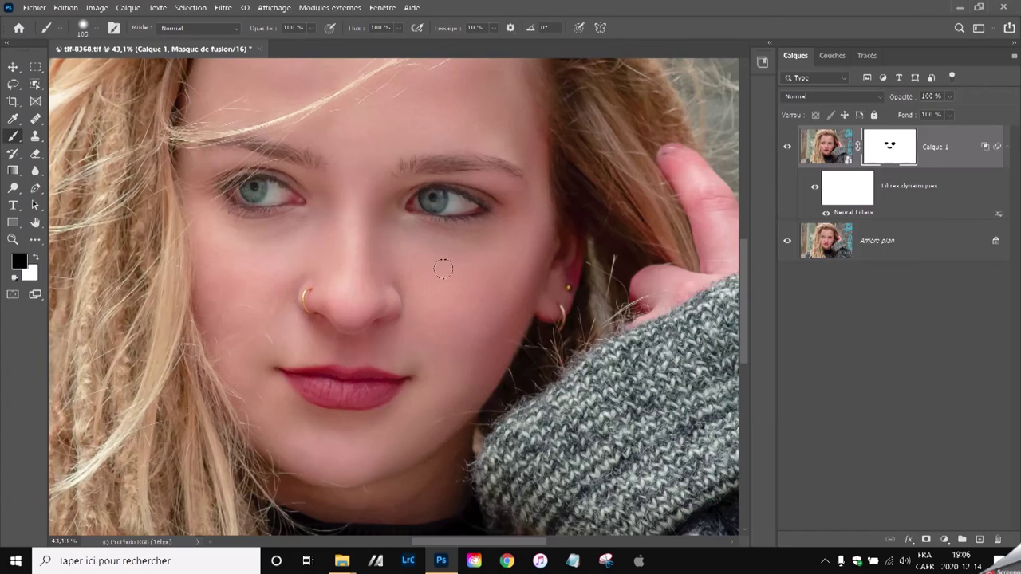
{"action": "scroll", "coordinate": [444, 269], "scroll_direction": "down", "scroll_amount": 1}
{"action": "scroll", "coordinate": [444, 269], "scroll_direction": "up", "scroll_amount": 2}
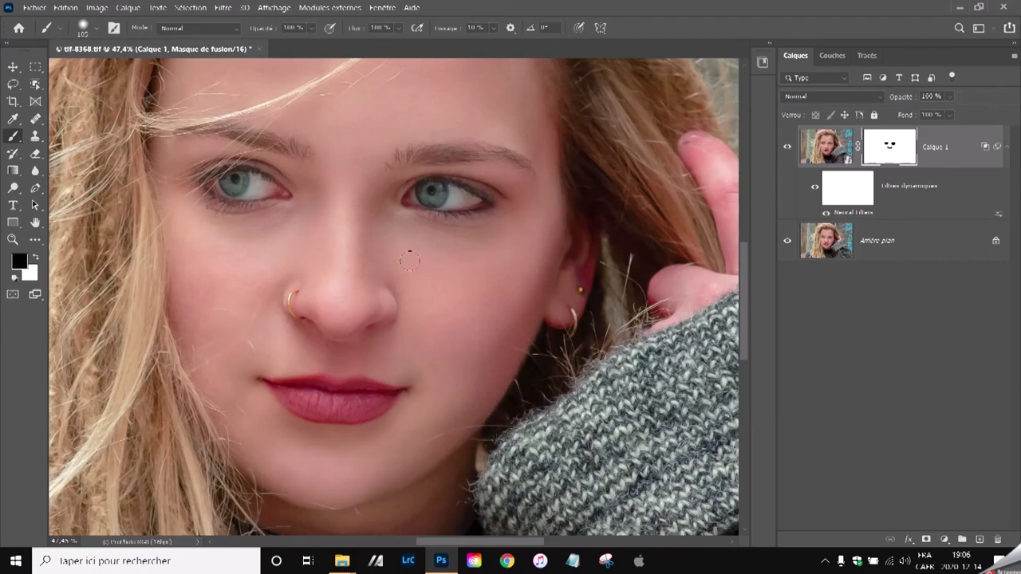
{"action": "scroll", "coordinate": [409, 260], "scroll_direction": "down", "scroll_amount": 1}
{"action": "scroll", "coordinate": [273, 224], "scroll_direction": "up", "scroll_amount": 2}
{"action": "scroll", "coordinate": [370, 209], "scroll_direction": "up", "scroll_amount": 2}
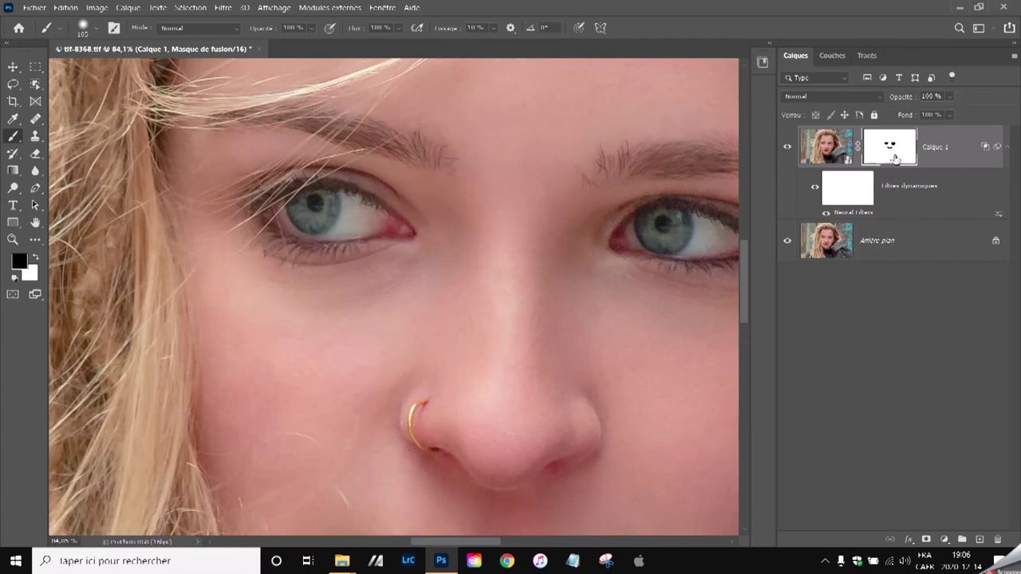
{"action": "double_click", "coordinate": [984, 159]}
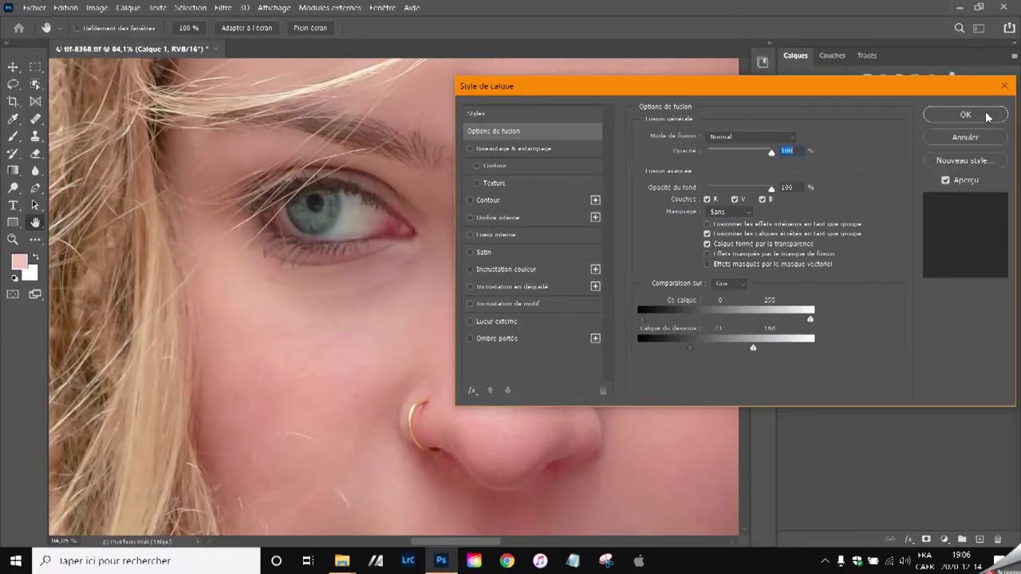
{"action": "left_click", "coordinate": [965, 115]}
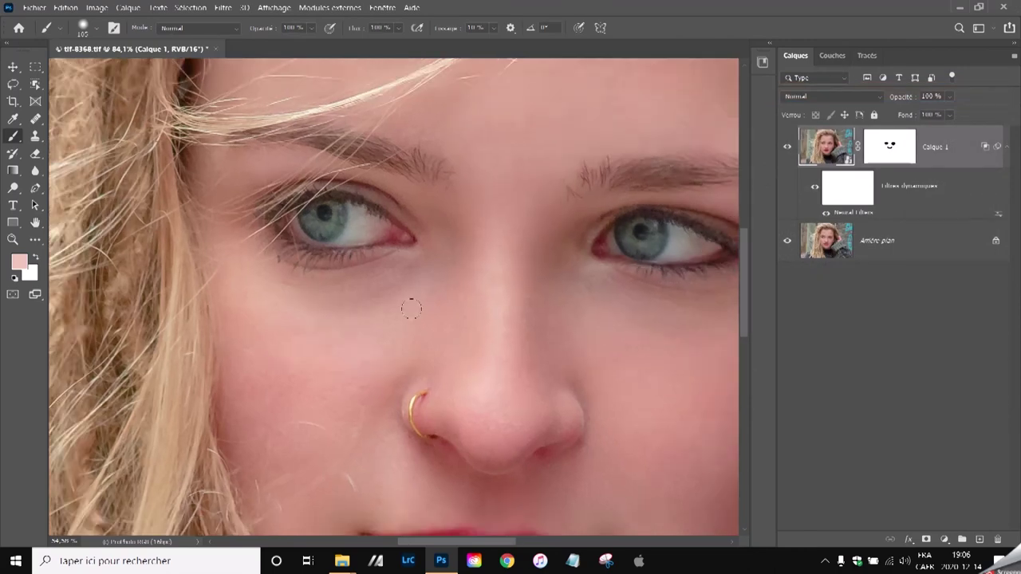
{"action": "scroll", "coordinate": [411, 309], "scroll_direction": "down", "scroll_amount": 2}
{"action": "scroll", "coordinate": [422, 303], "scroll_direction": "down", "scroll_amount": 4}
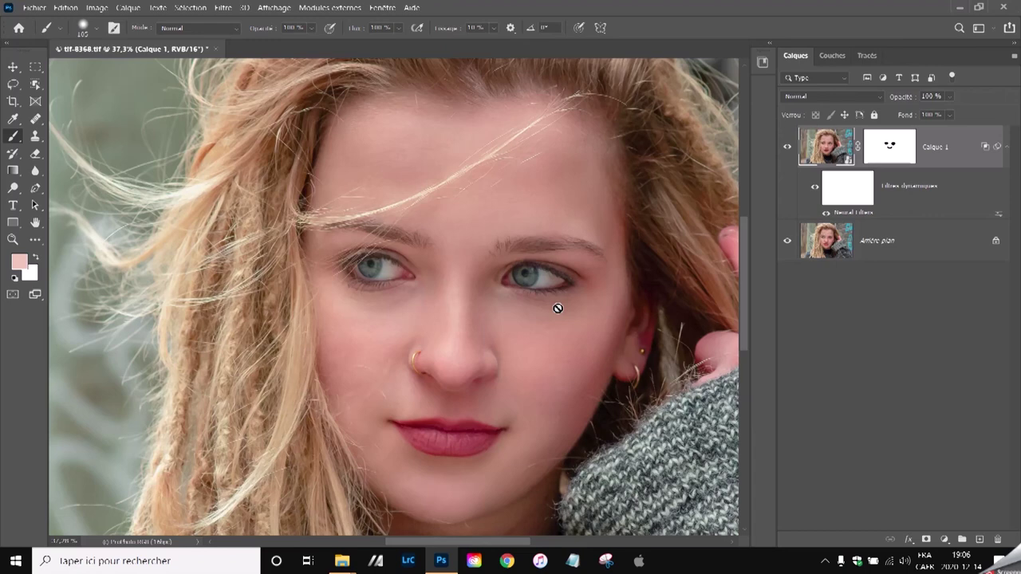
{"action": "scroll", "coordinate": [461, 345], "scroll_direction": "up", "scroll_amount": 2}
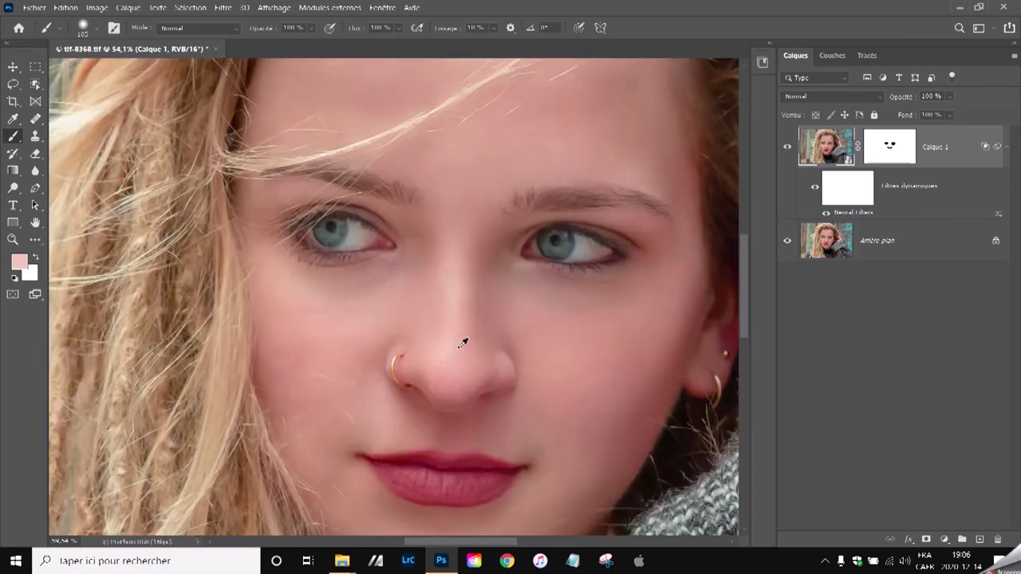
{"action": "scroll", "coordinate": [460, 347], "scroll_direction": "up", "scroll_amount": 1}
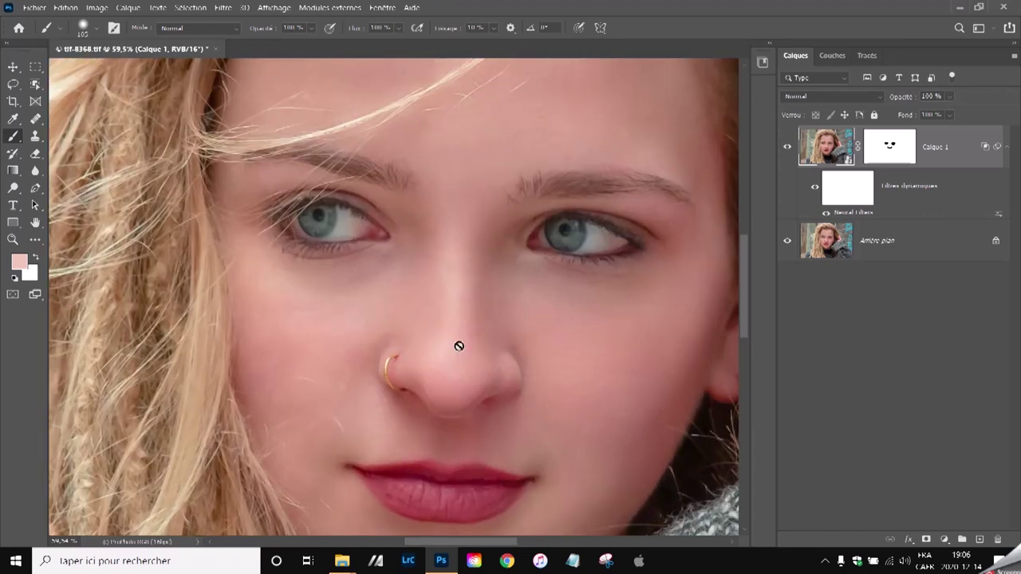
Lower Calque 1's opacity to about 22% so natural skin texture shows through.
{"action": "key", "text": "h"}
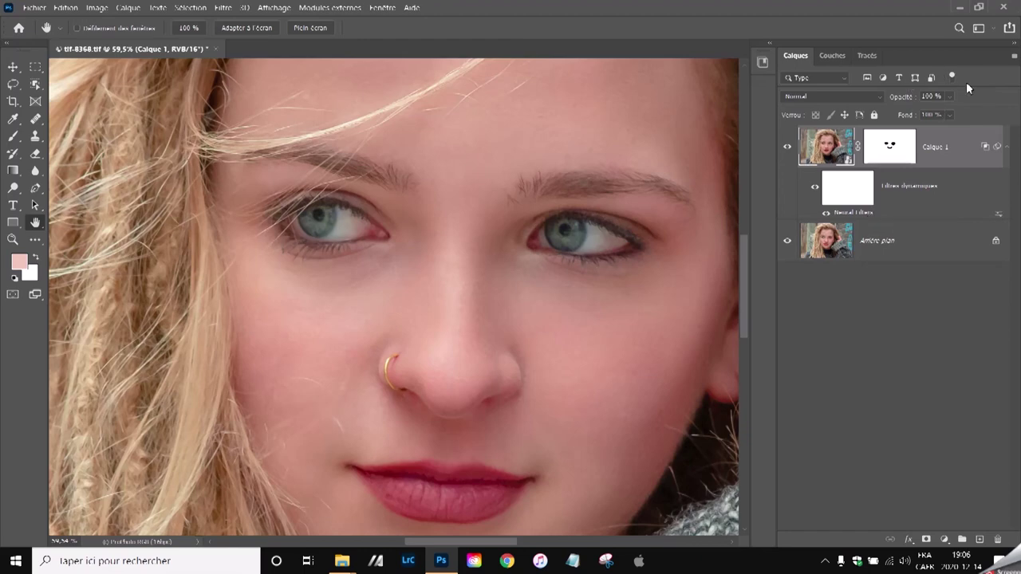
{"action": "left_click", "coordinate": [950, 97]}
{"action": "left_click_drag", "start_coordinate": [961, 112], "coordinate": [938, 138]}
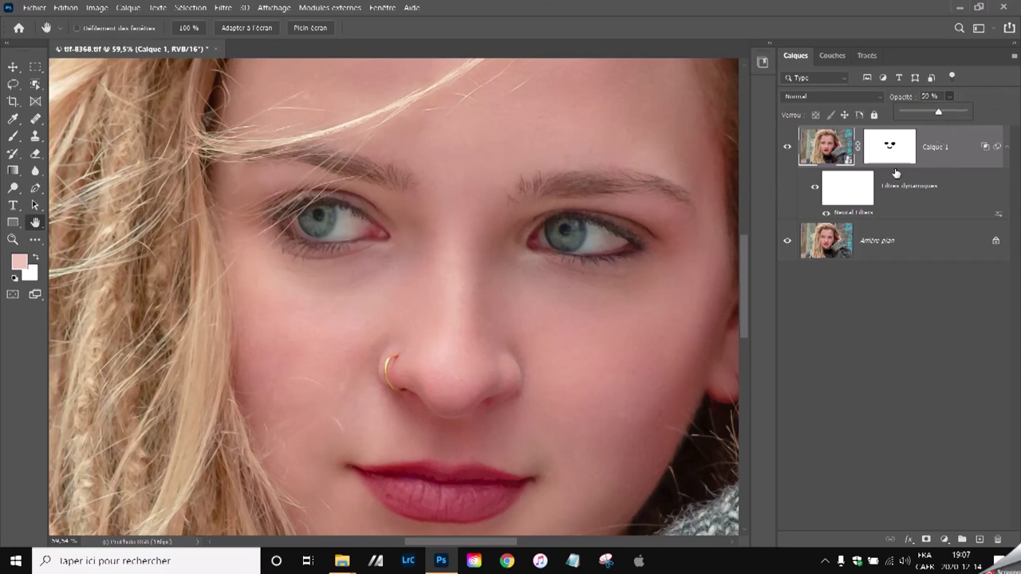
{"action": "left_click", "coordinate": [831, 253]}
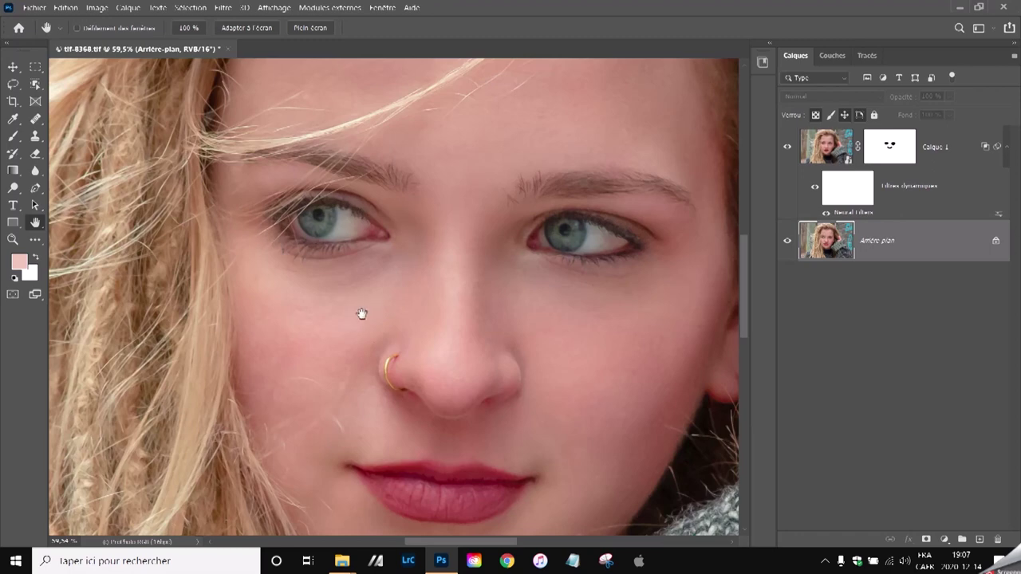
{"action": "scroll", "coordinate": [362, 314], "scroll_direction": "down", "scroll_amount": 3}
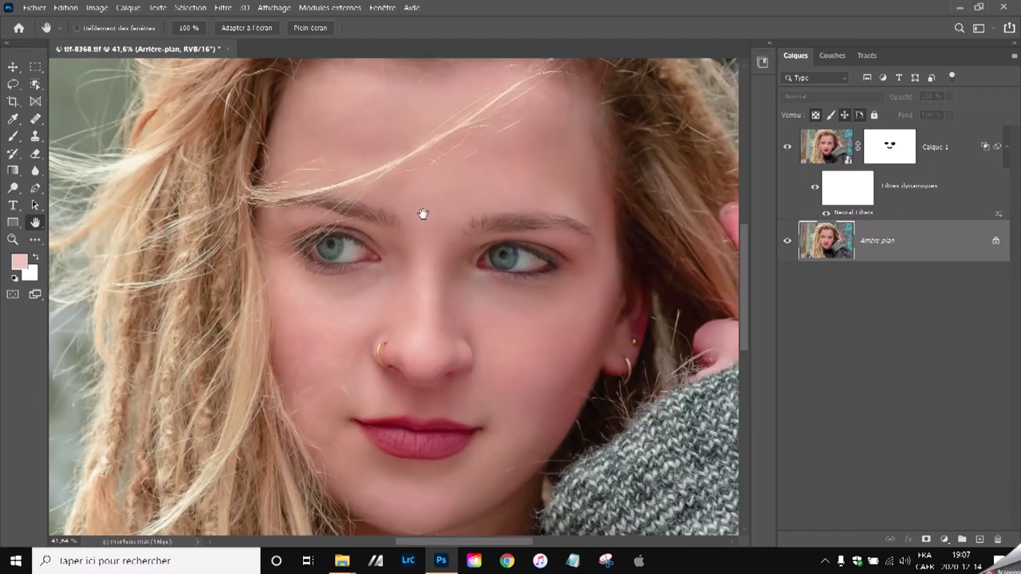
{"action": "scroll", "coordinate": [391, 347], "scroll_direction": "down", "scroll_amount": 2}
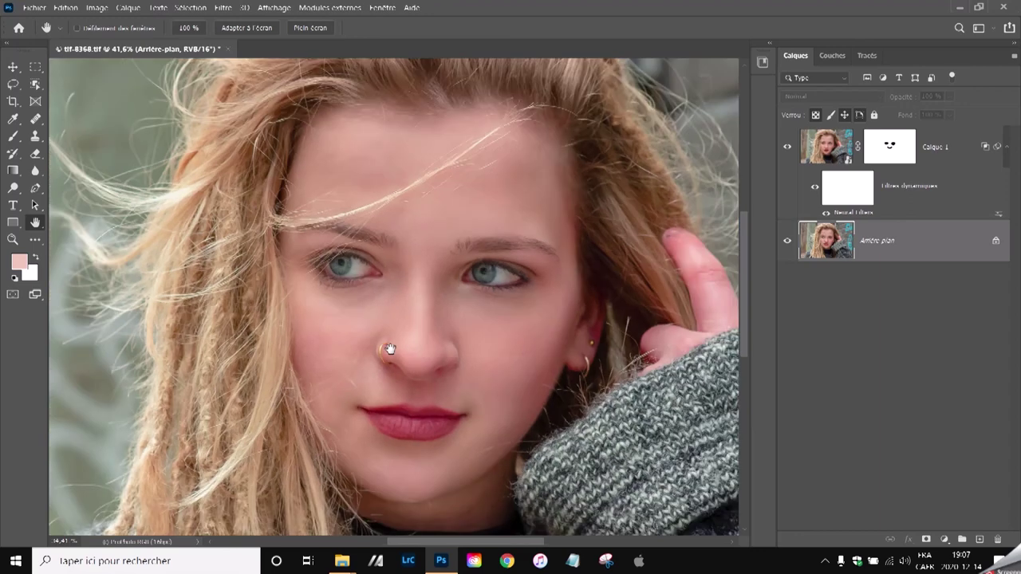
{"action": "left_click", "coordinate": [965, 147]}
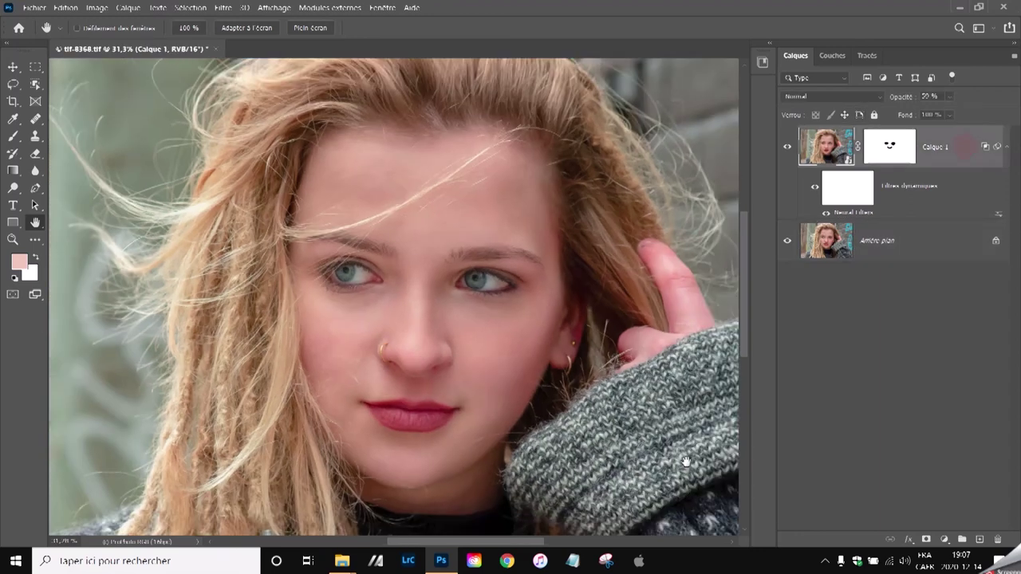